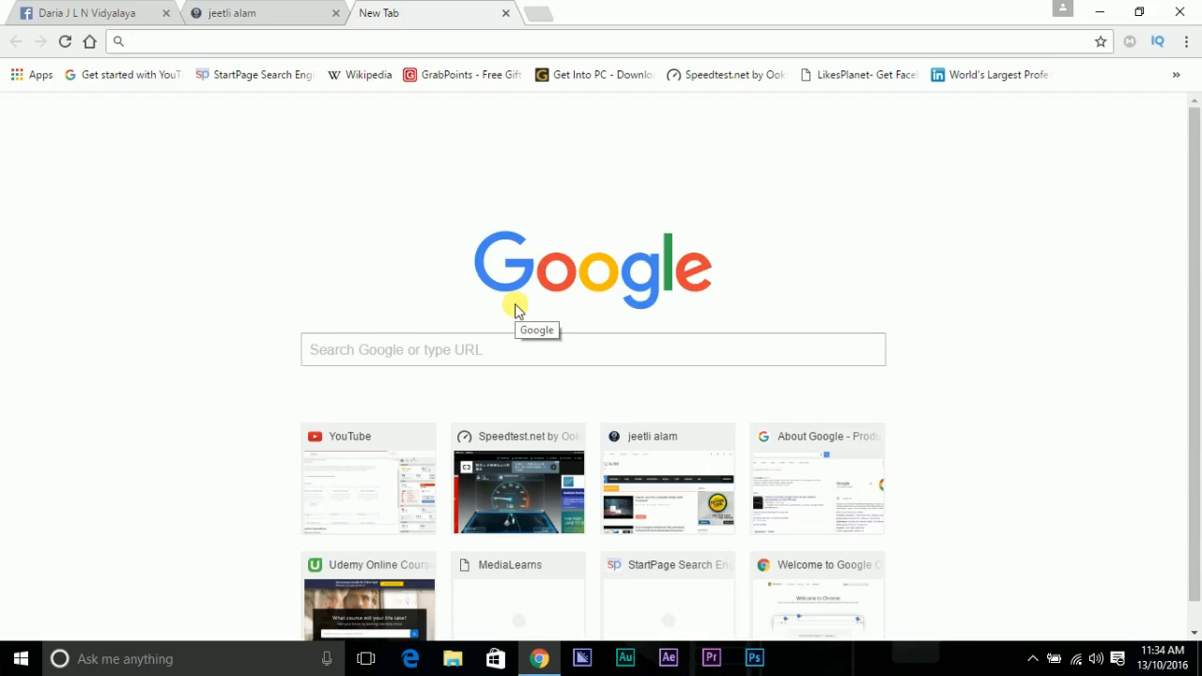
Search the web for "google" in a new browser tab and open Google Maps from the Google apps
{"action": "left_click", "coordinate": [538, 13]}
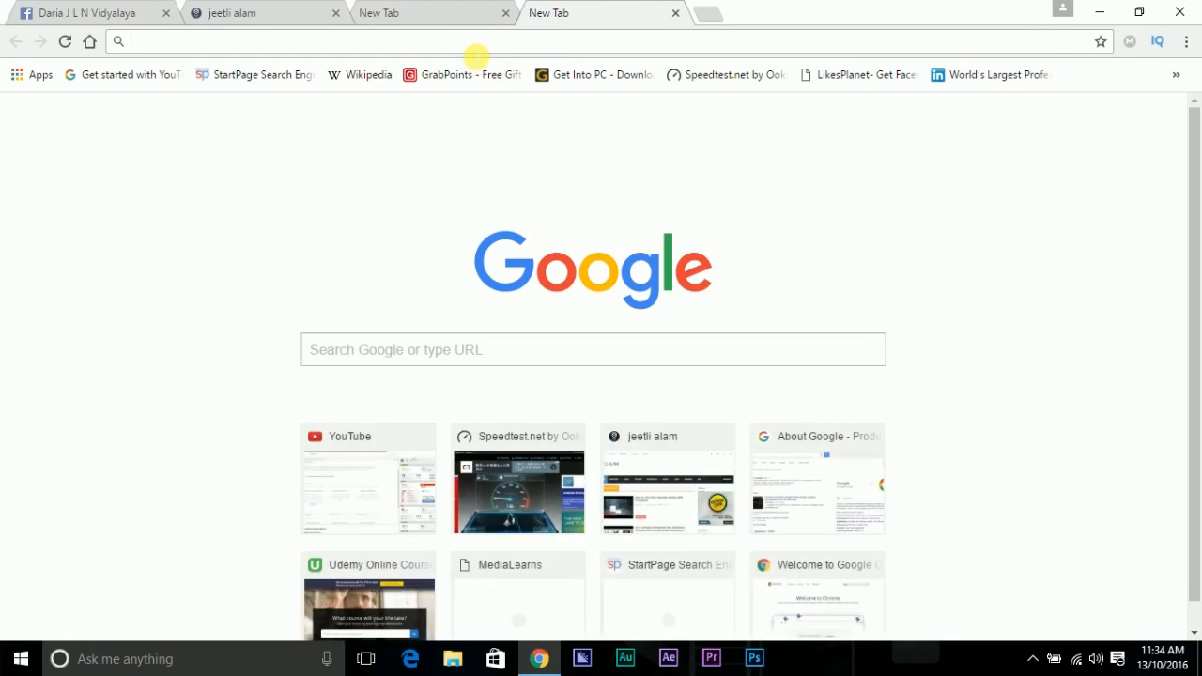
{"action": "type", "text": "google map maker"}
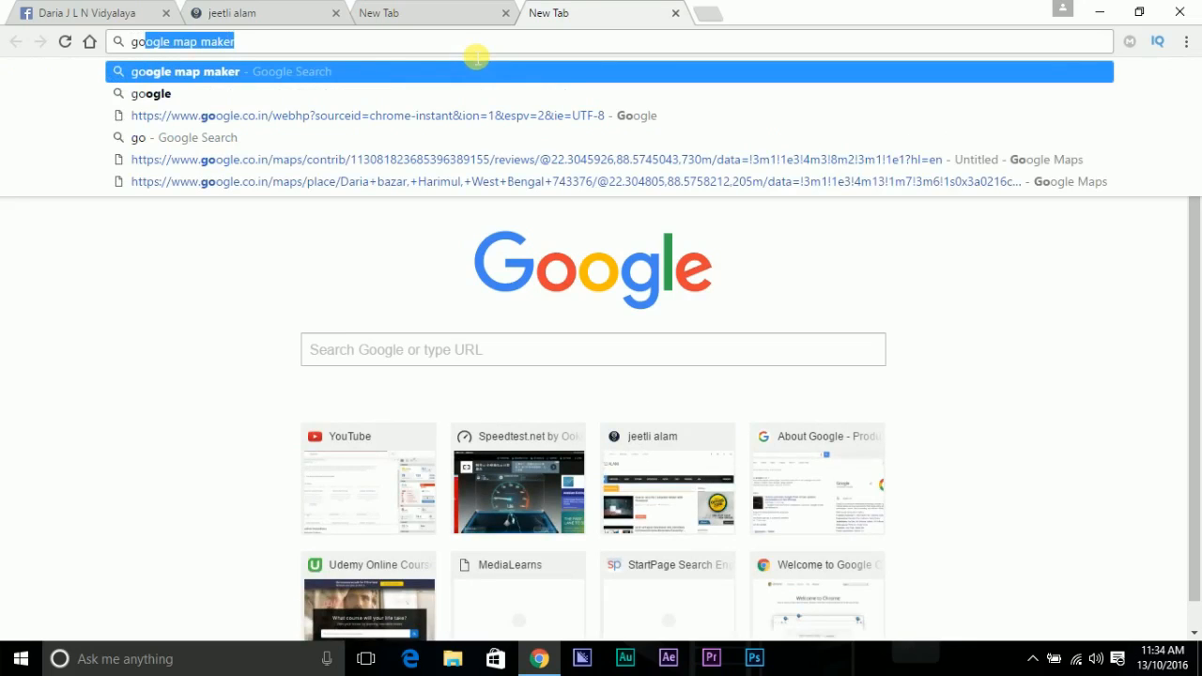
{"action": "left_click", "coordinate": [208, 94]}
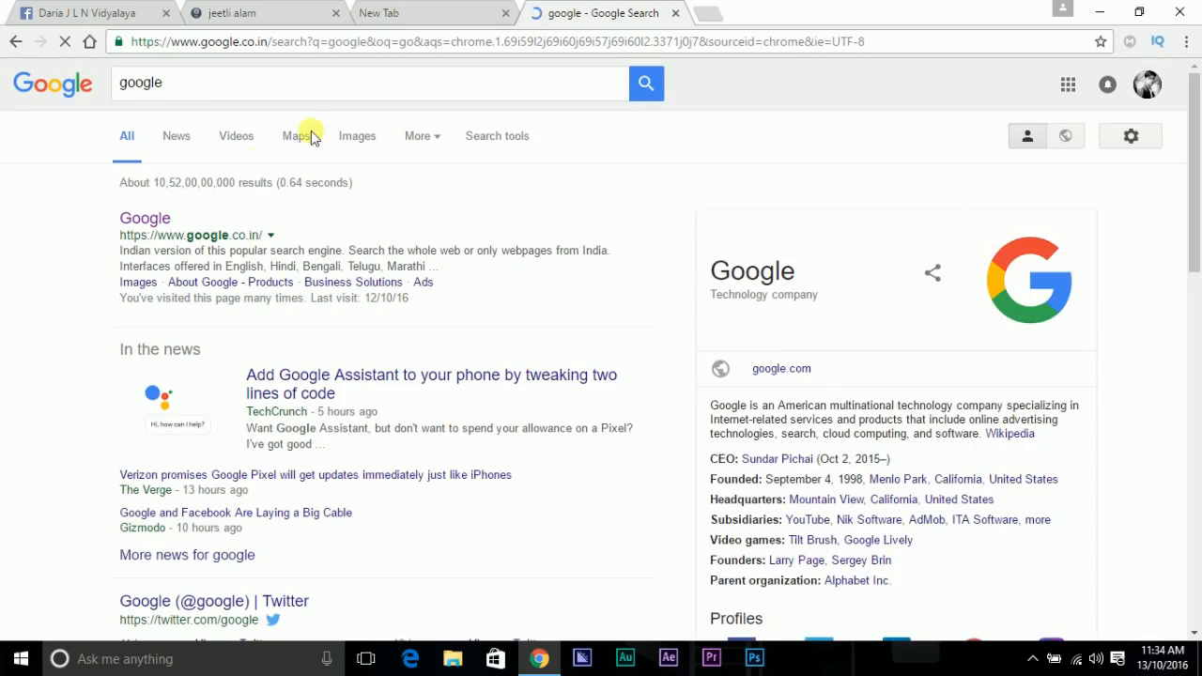
{"action": "left_click", "coordinate": [1069, 86]}
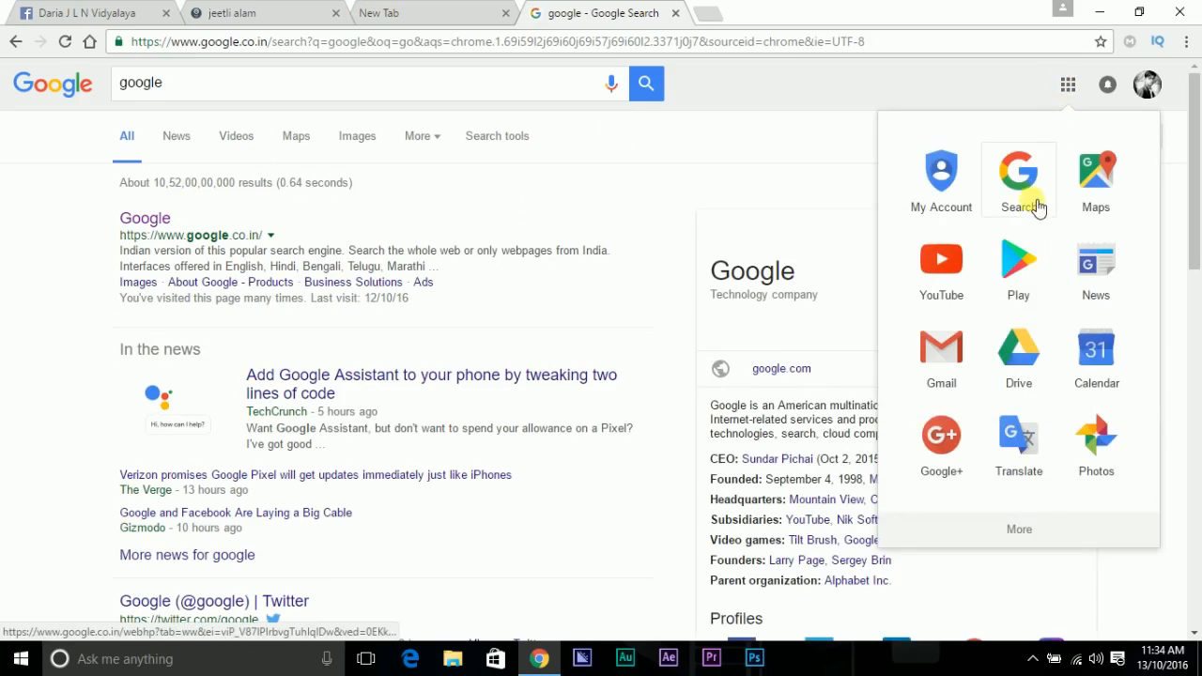
{"action": "left_click", "coordinate": [1097, 194]}
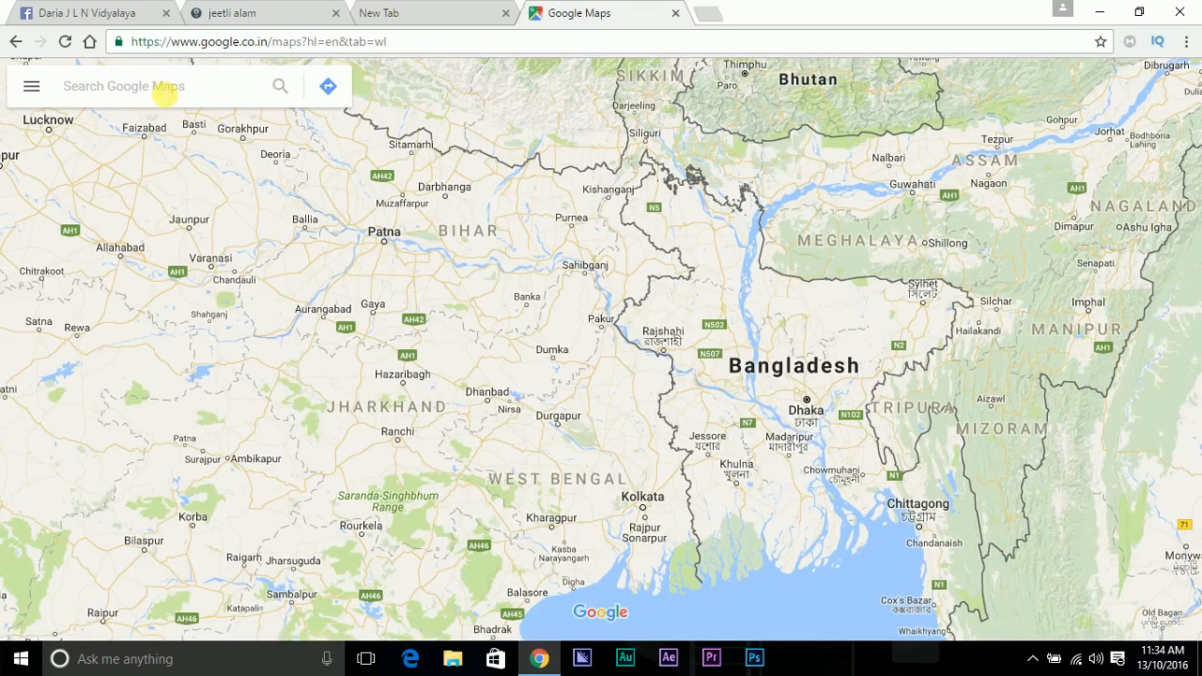
Search Google Maps for "canning" and open the Canning, West Bengal result
{"action": "left_click", "coordinate": [164, 92]}
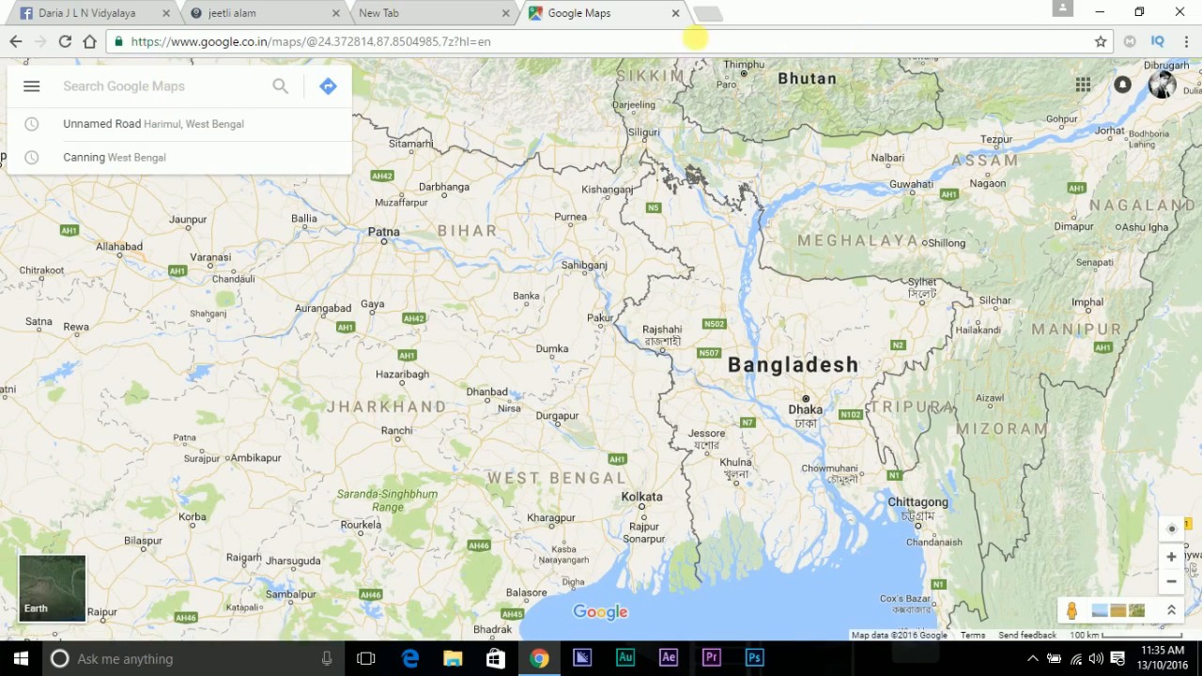
{"action": "left_click", "coordinate": [832, 600]}
{"action": "left_click_drag", "start_coordinate": [721, 380], "coordinate": [764, 369]}
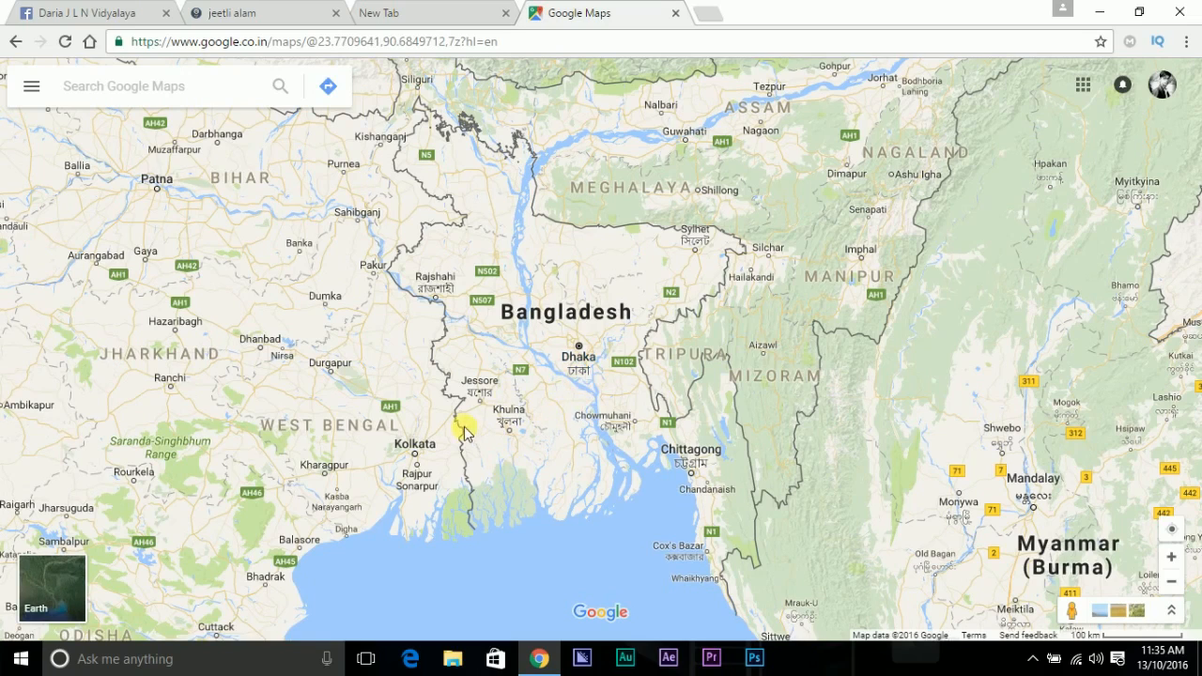
{"action": "left_click_drag", "start_coordinate": [549, 413], "coordinate": [625, 341]}
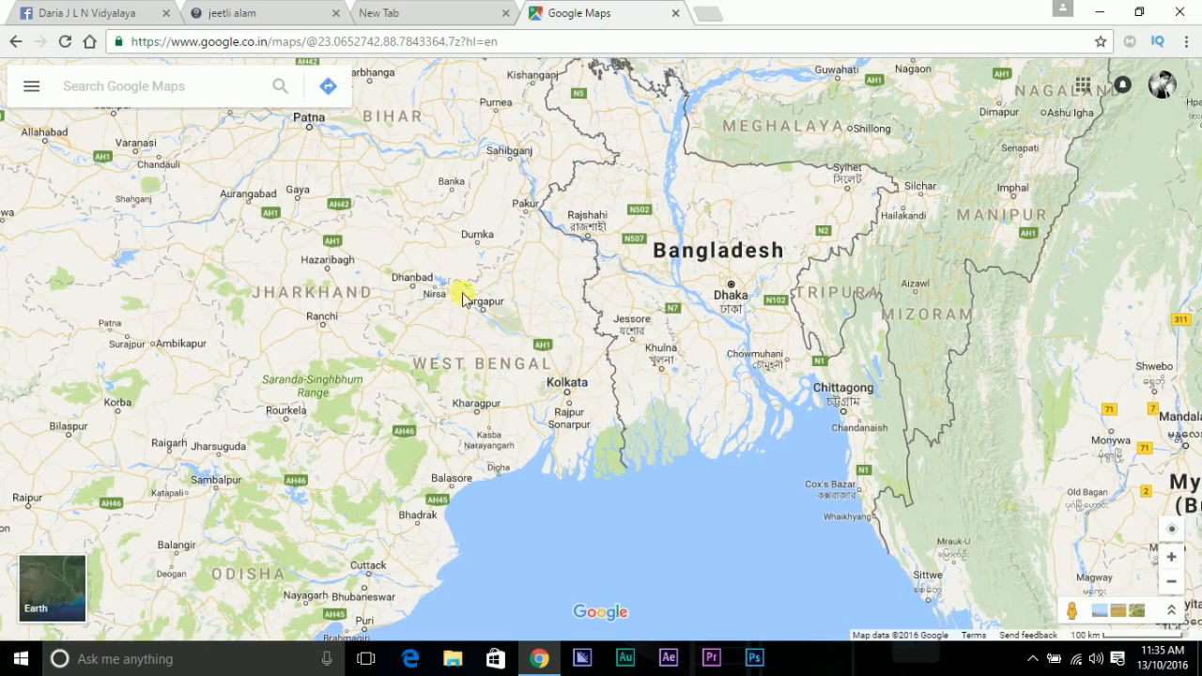
{"action": "left_click", "coordinate": [183, 94]}
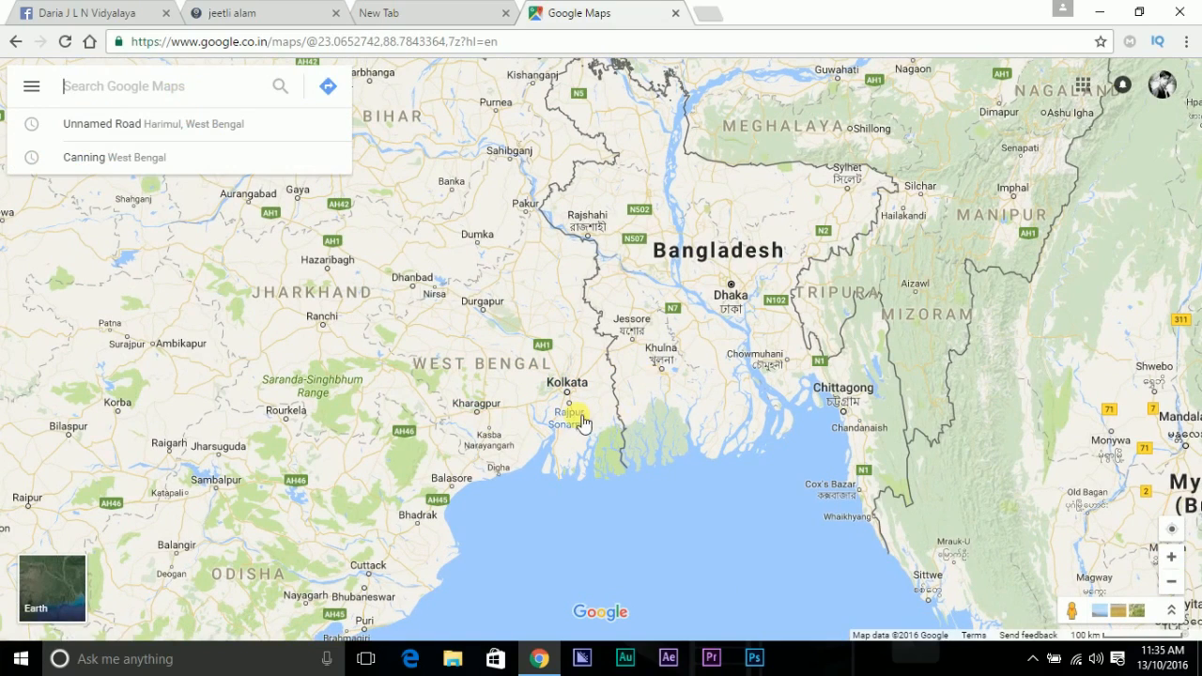
{"action": "left_click", "coordinate": [149, 89]}
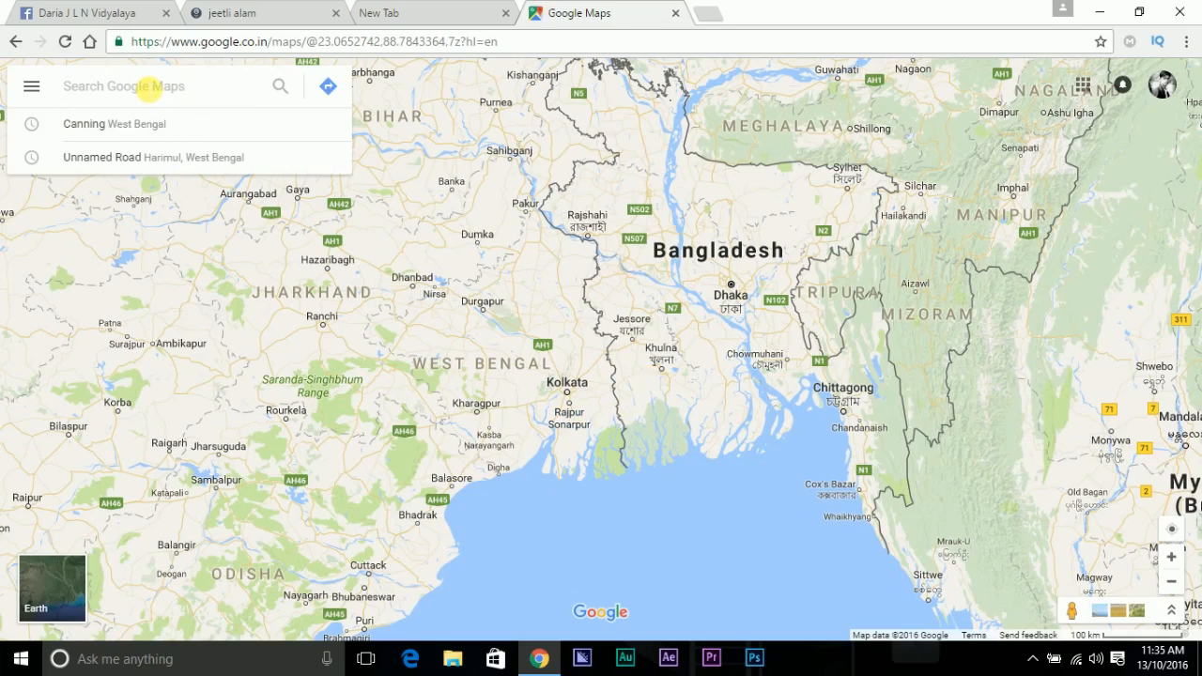
{"action": "type", "text": "c"}
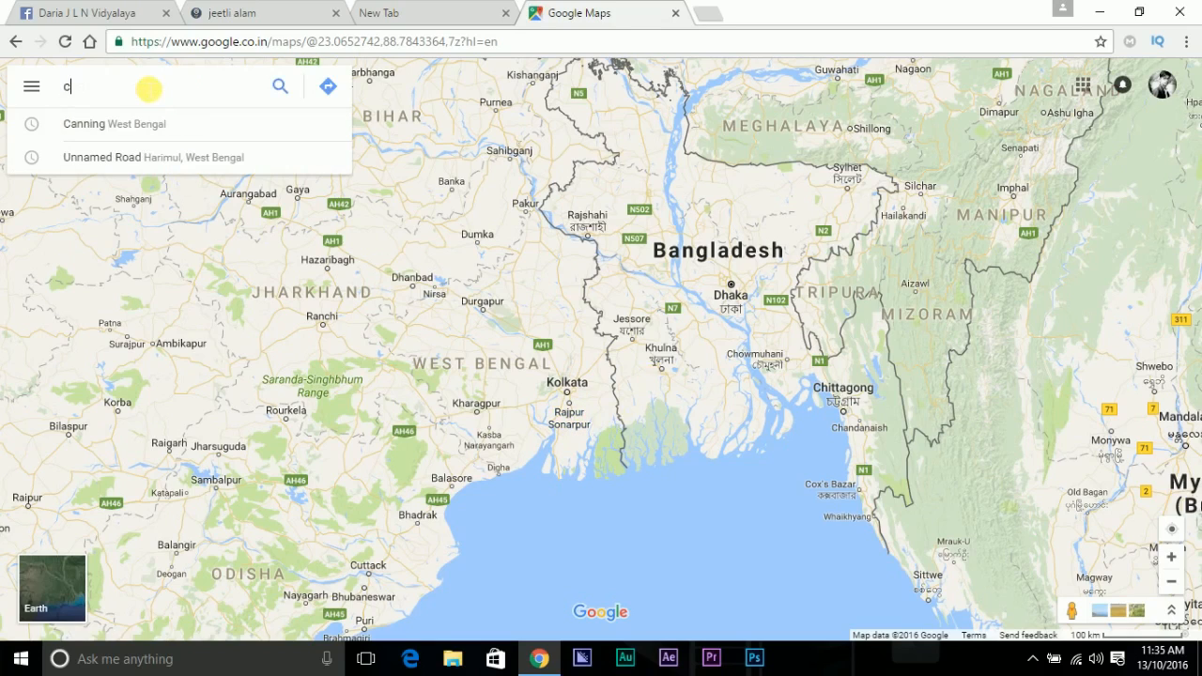
{"action": "type", "text": "anning"}
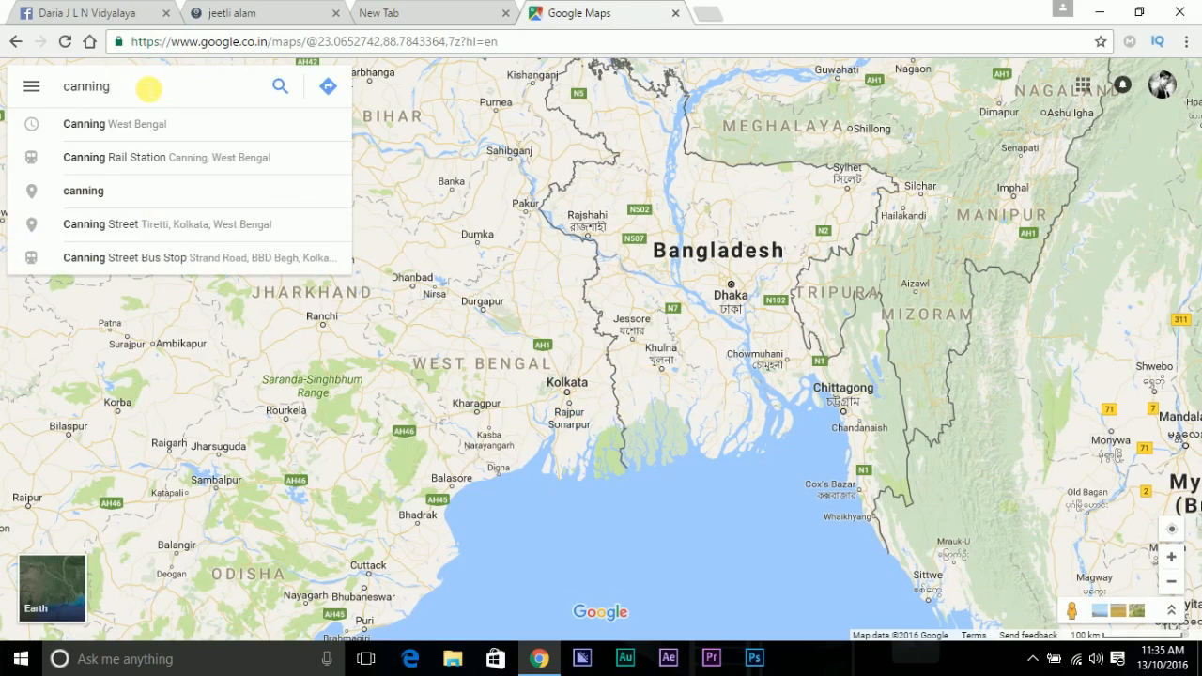
{"action": "left_click", "coordinate": [161, 123]}
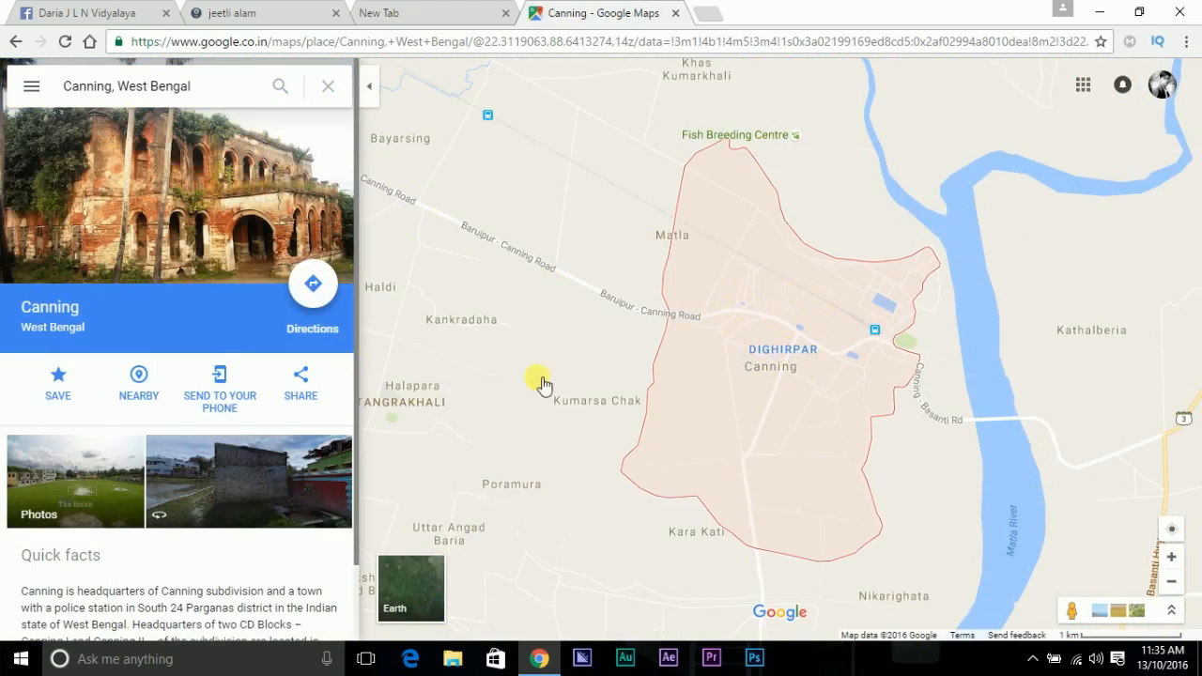
Switch the map to Earth imagery and examine Canning's boundary, surroundings and quick facts
{"action": "left_click", "coordinate": [411, 583]}
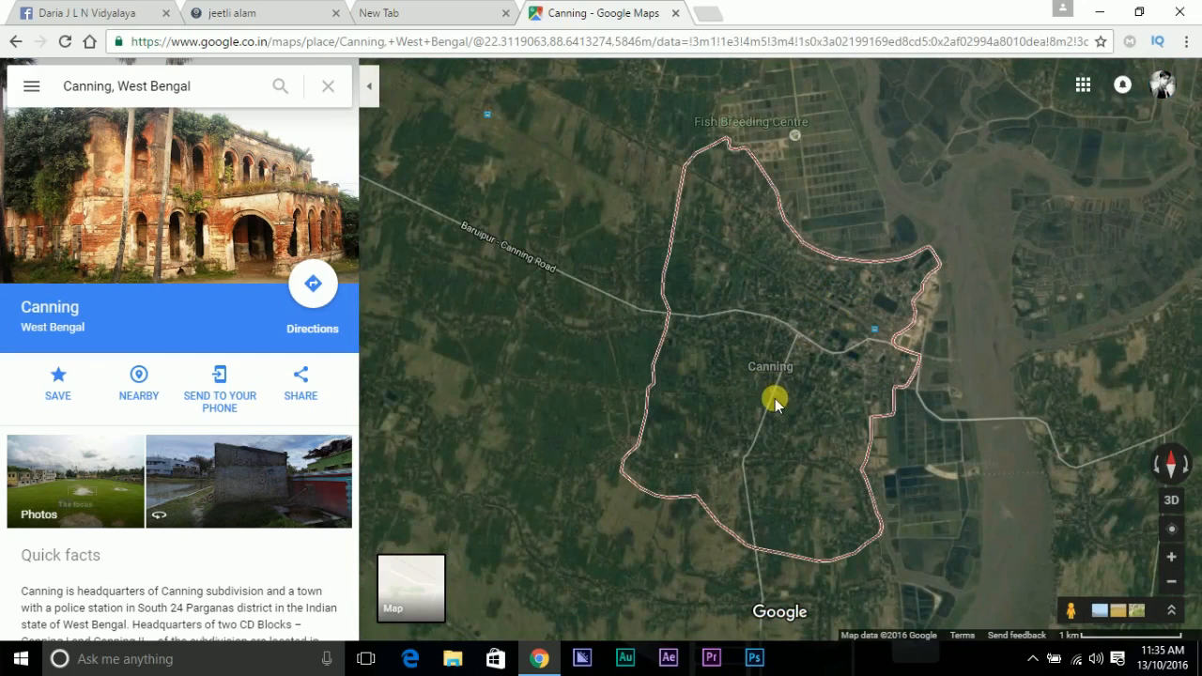
{"action": "left_click_drag", "start_coordinate": [762, 390], "coordinate": [698, 331]}
{"action": "left_click_drag", "start_coordinate": [809, 345], "coordinate": [759, 342]}
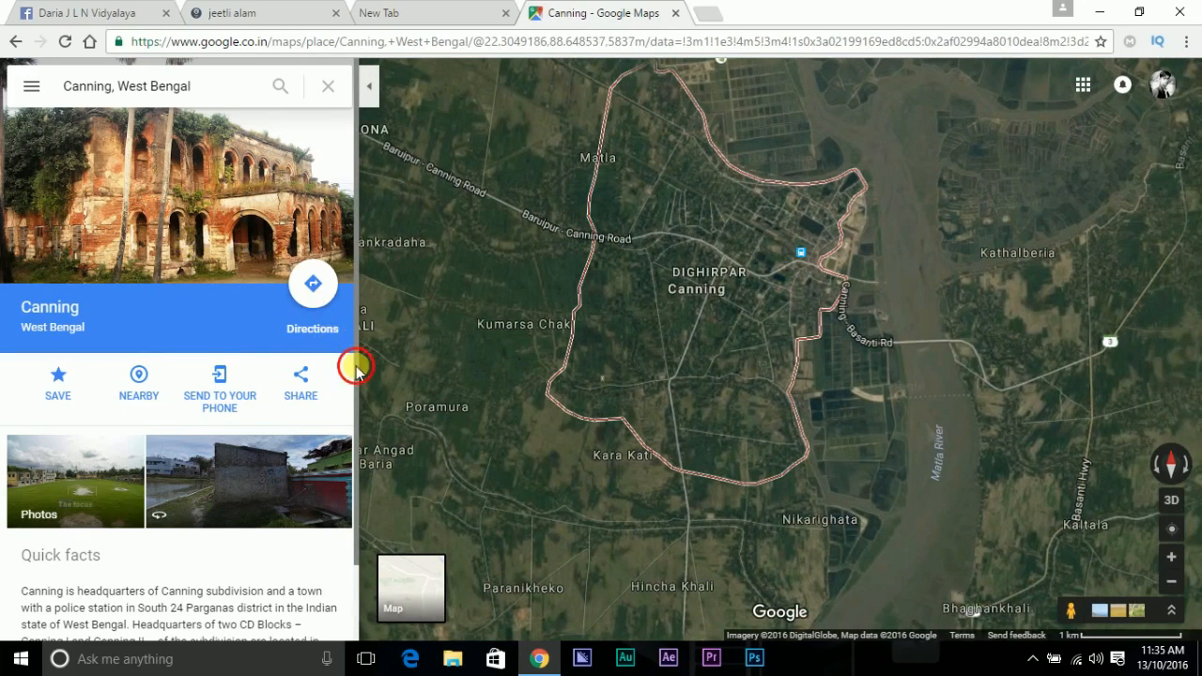
{"action": "scroll", "coordinate": [338, 376], "scroll_direction": "down", "scroll_amount": 2}
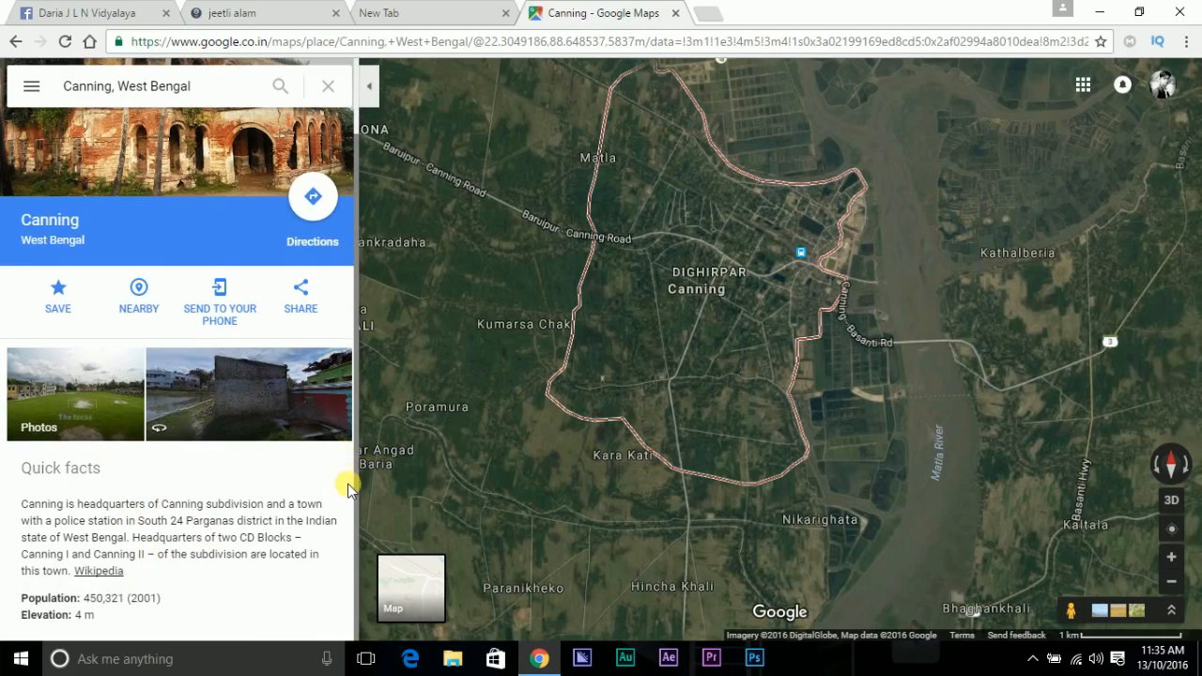
{"action": "left_click_drag", "start_coordinate": [354, 521], "coordinate": [357, 556]}
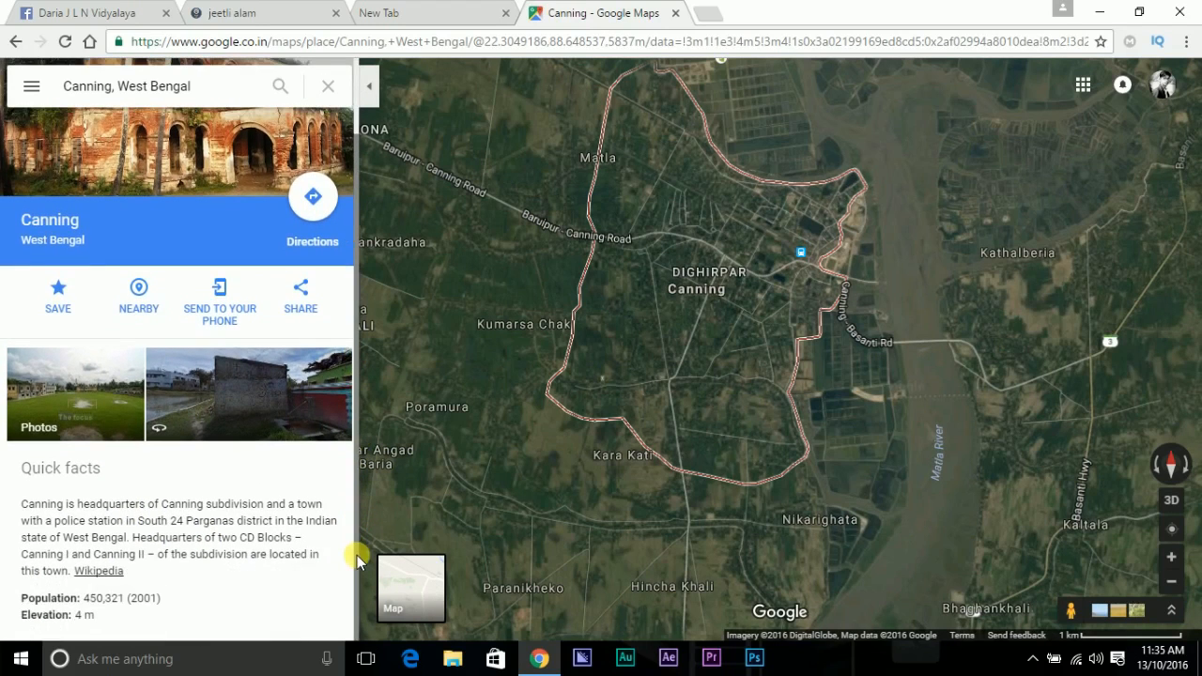
{"action": "left_click_drag", "start_coordinate": [680, 326], "coordinate": [710, 262]}
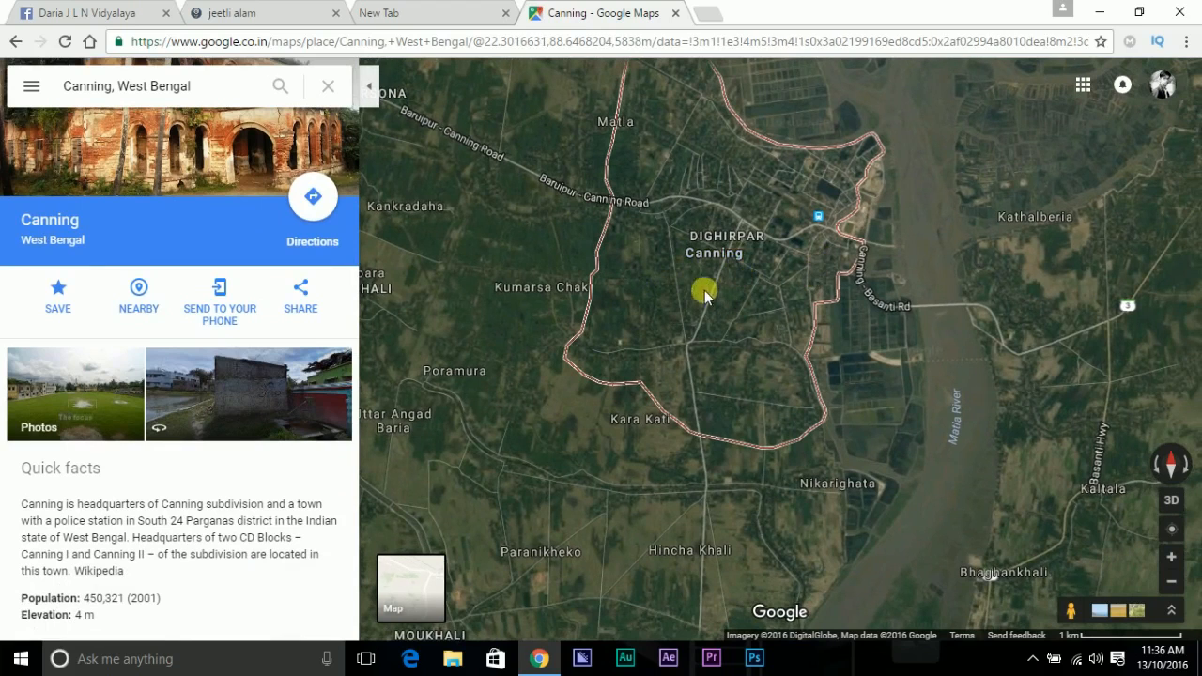
{"action": "left_click_drag", "start_coordinate": [743, 263], "coordinate": [755, 312]}
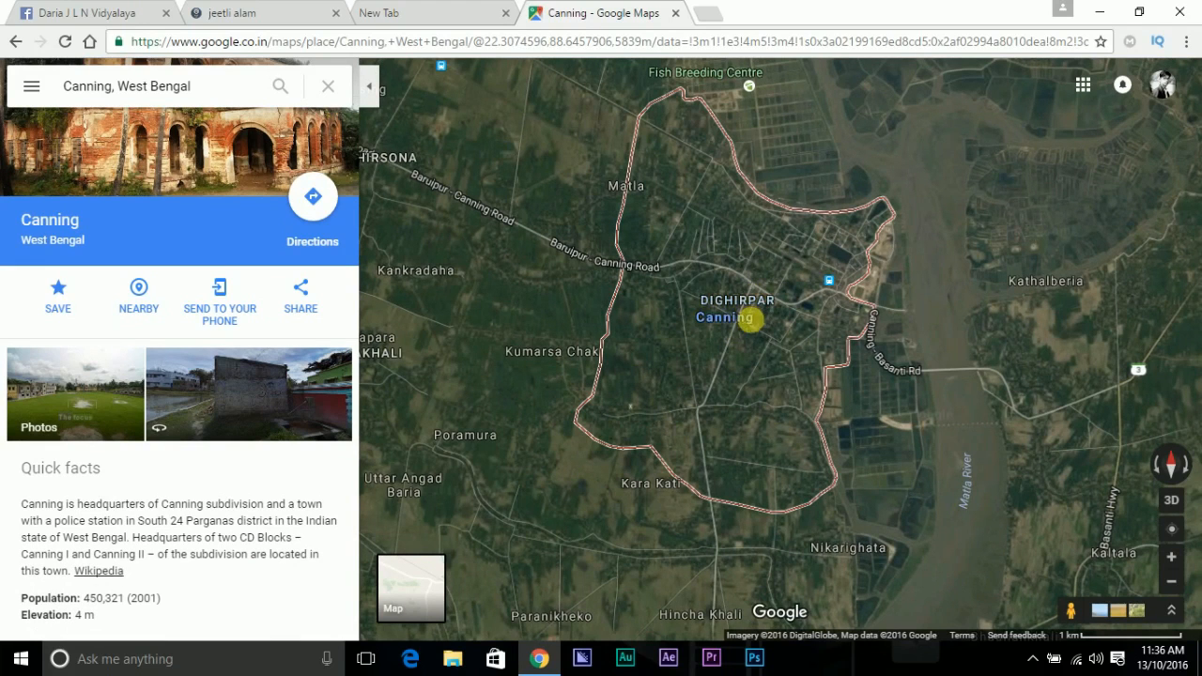
{"action": "mouse_move", "coordinate": [789, 365]}
{"action": "left_mouse_down"}
{"action": "mouse_move", "coordinate": [787, 331]}
{"action": "mouse_move", "coordinate": [776, 352]}
{"action": "left_mouse_up"}
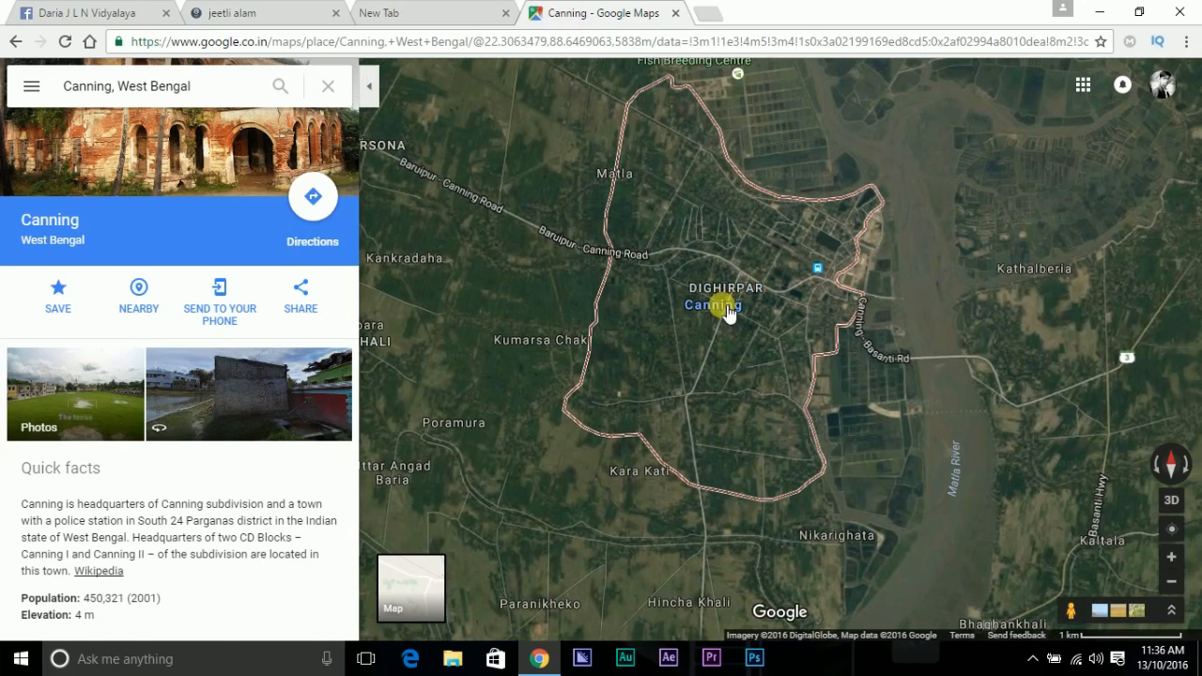
{"action": "left_click", "coordinate": [727, 306]}
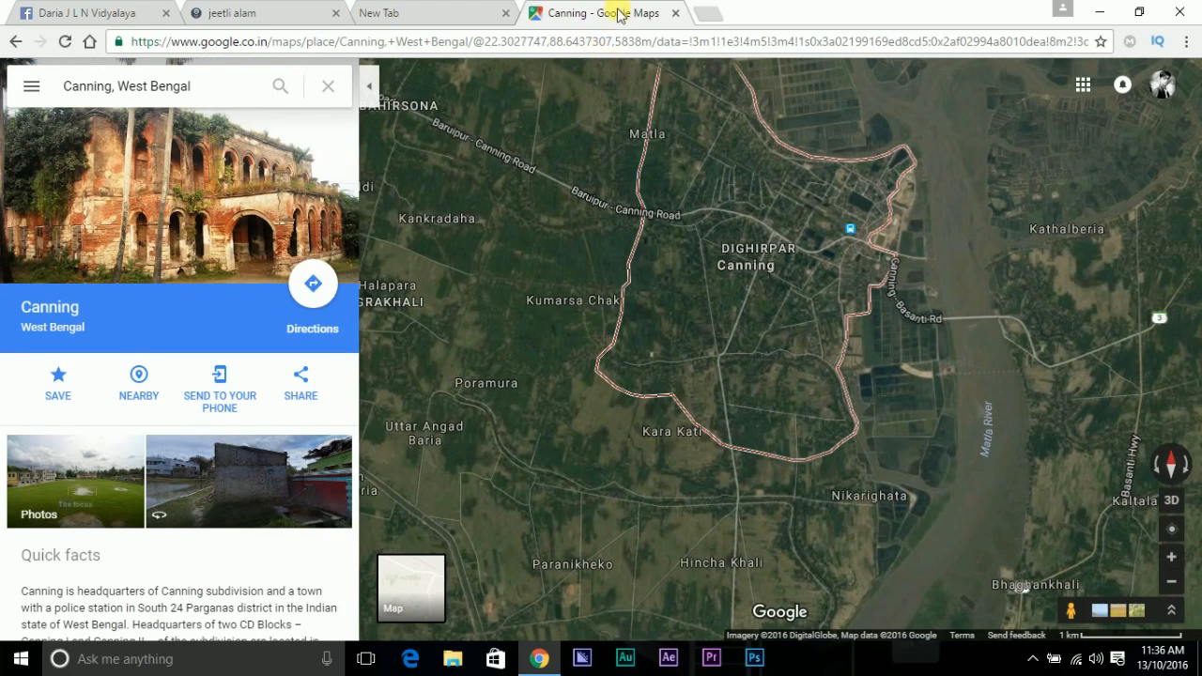
Search the web for "google map maker" in a new browser tab and open the Google Map Maker site
{"action": "left_click", "coordinate": [711, 13]}
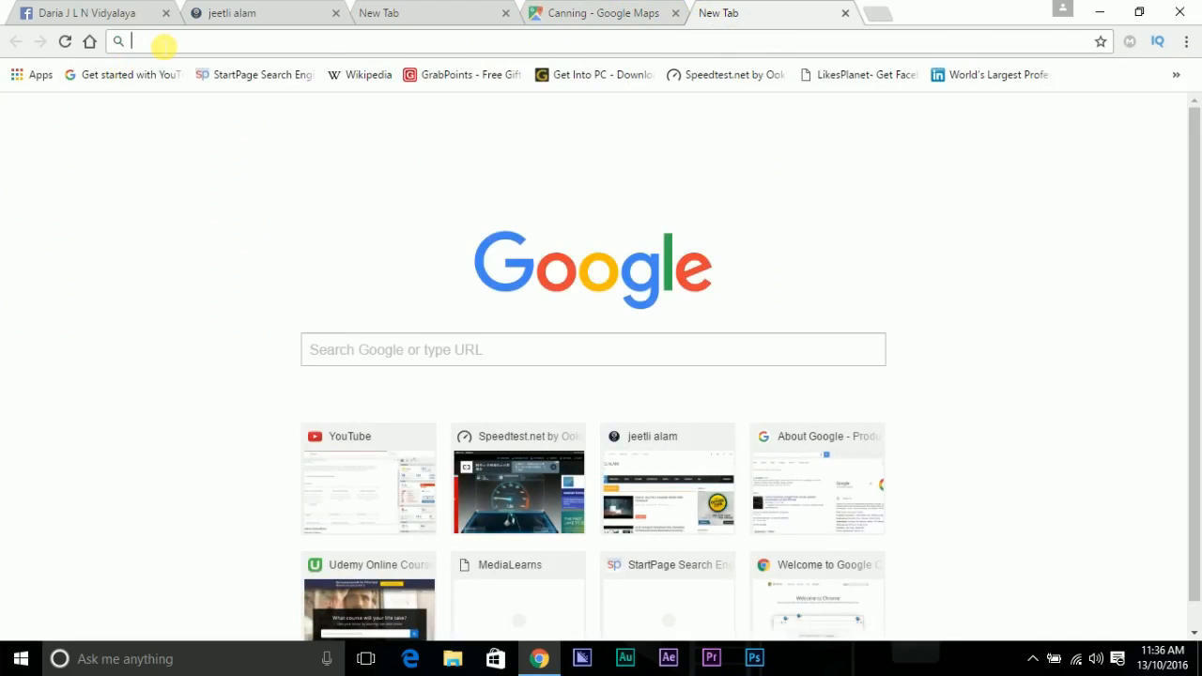
{"action": "type", "text": "google"}
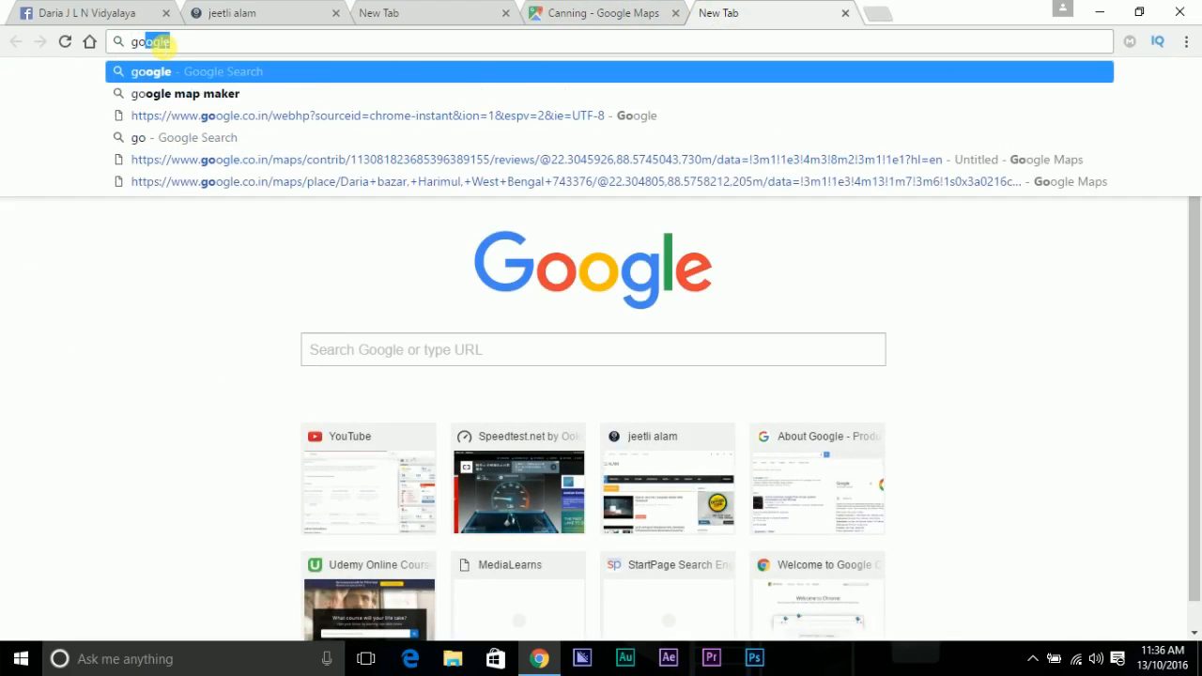
{"action": "left_click", "coordinate": [167, 97]}
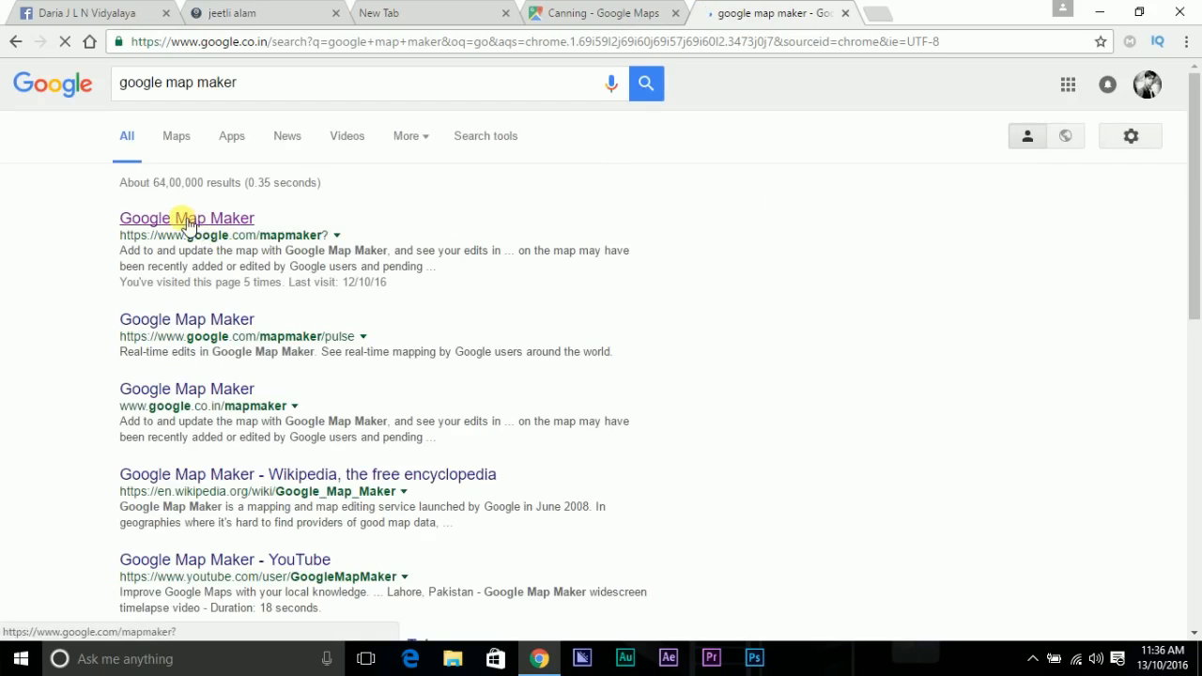
{"action": "left_click", "coordinate": [178, 220]}
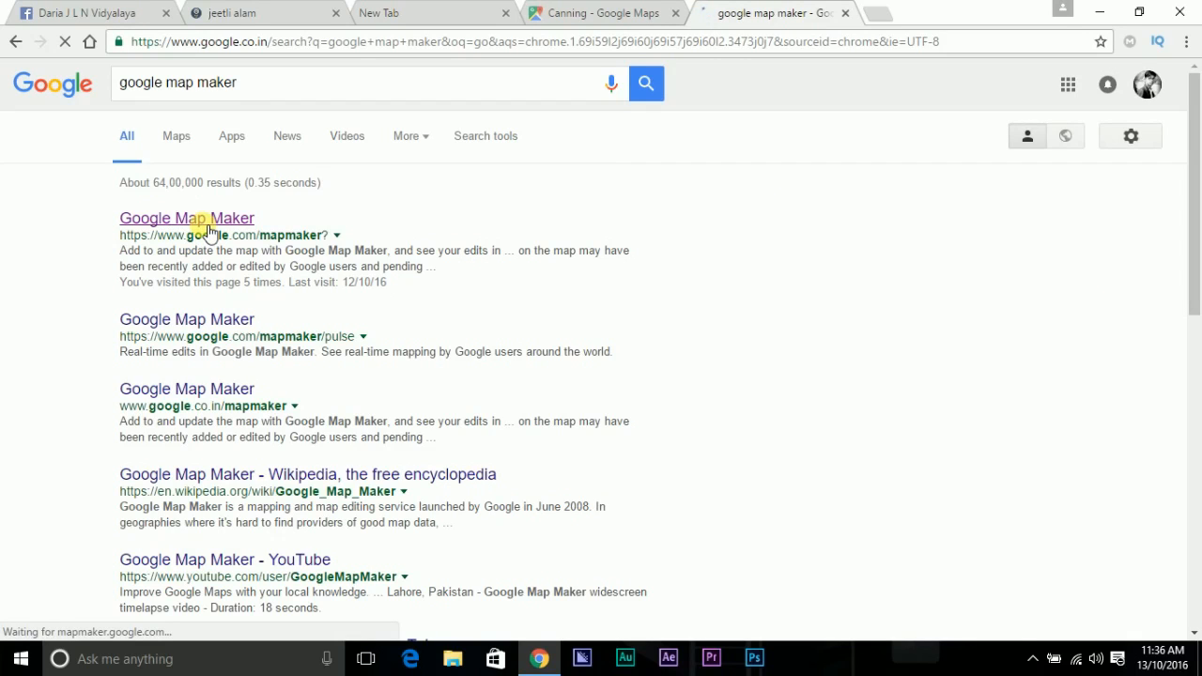
Return to Google Maps, clear the Canning search and look over the area around the town
{"action": "left_click", "coordinate": [604, 14]}
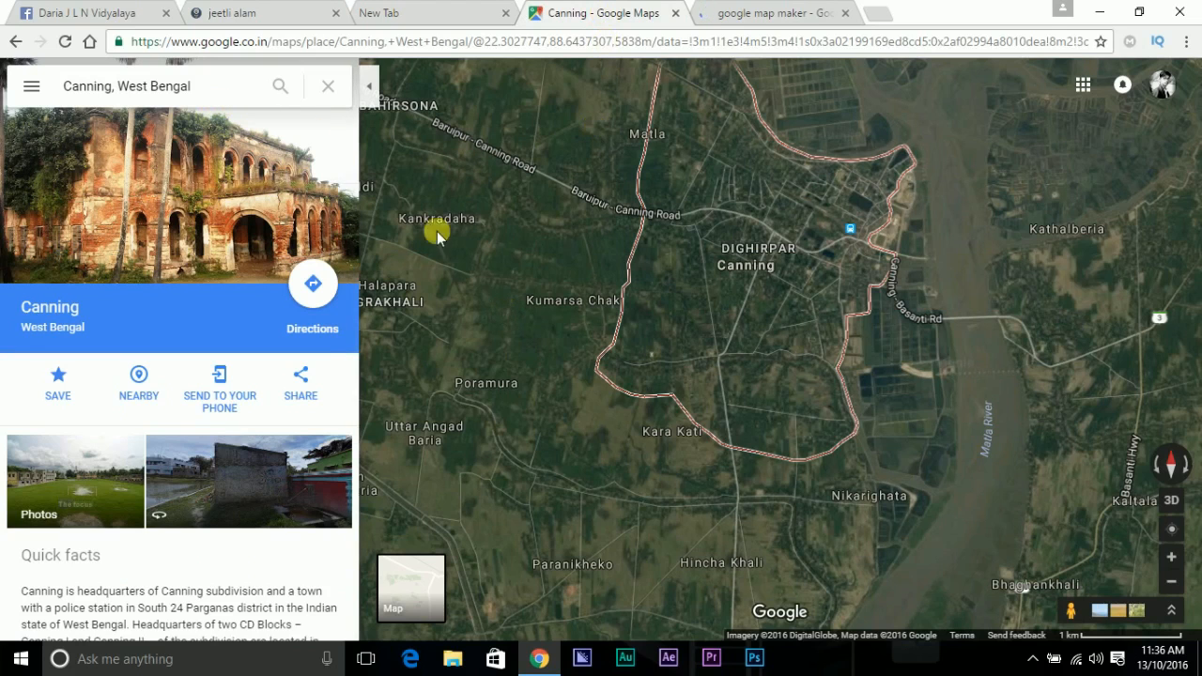
{"action": "left_click", "coordinate": [328, 86]}
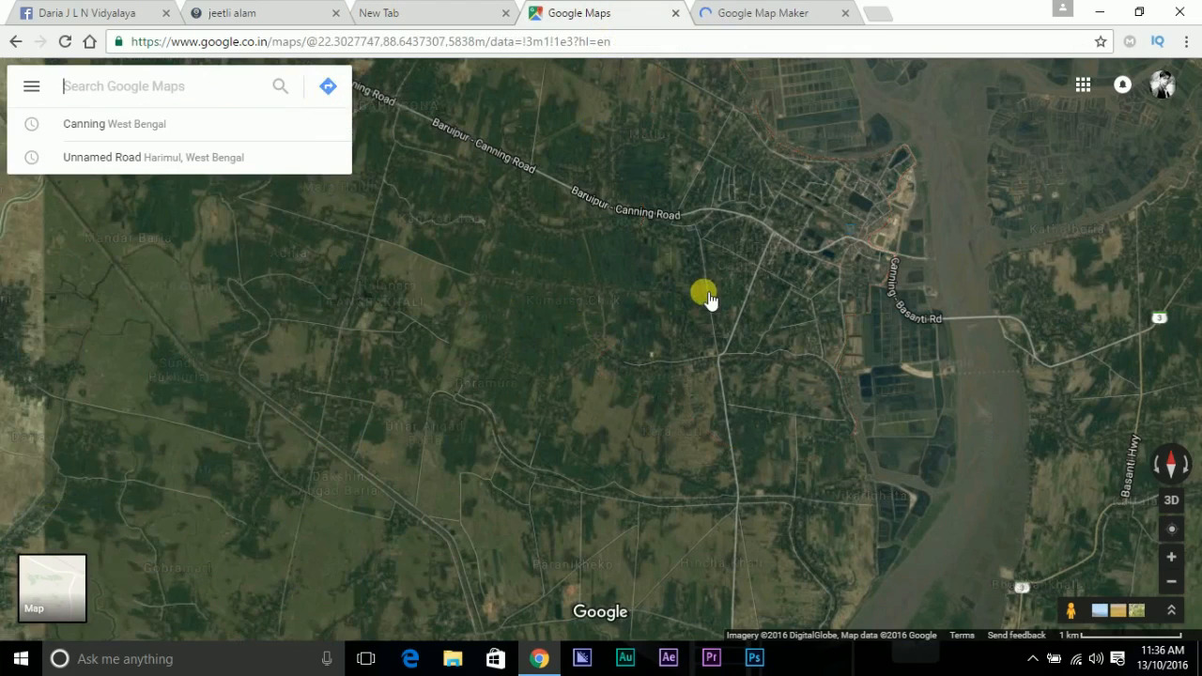
{"action": "left_click_drag", "start_coordinate": [723, 320], "coordinate": [593, 299]}
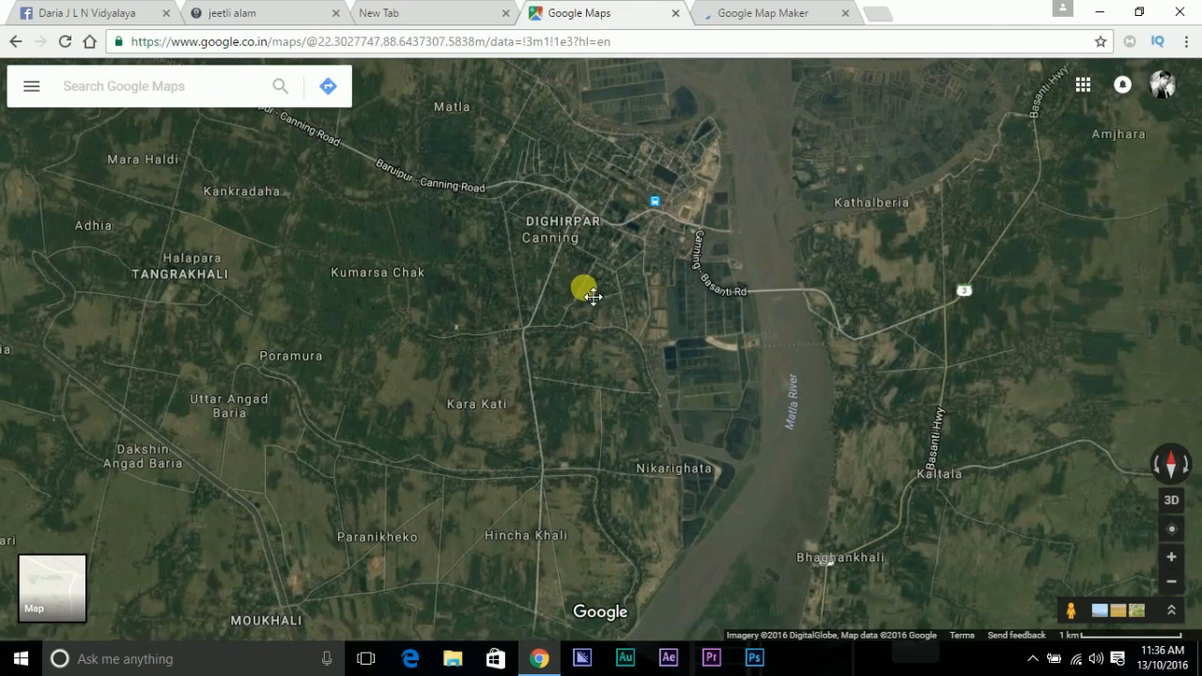
Switch to Google Map Maker, search for "canning" and view the area around the result
{"action": "left_click", "coordinate": [748, 14]}
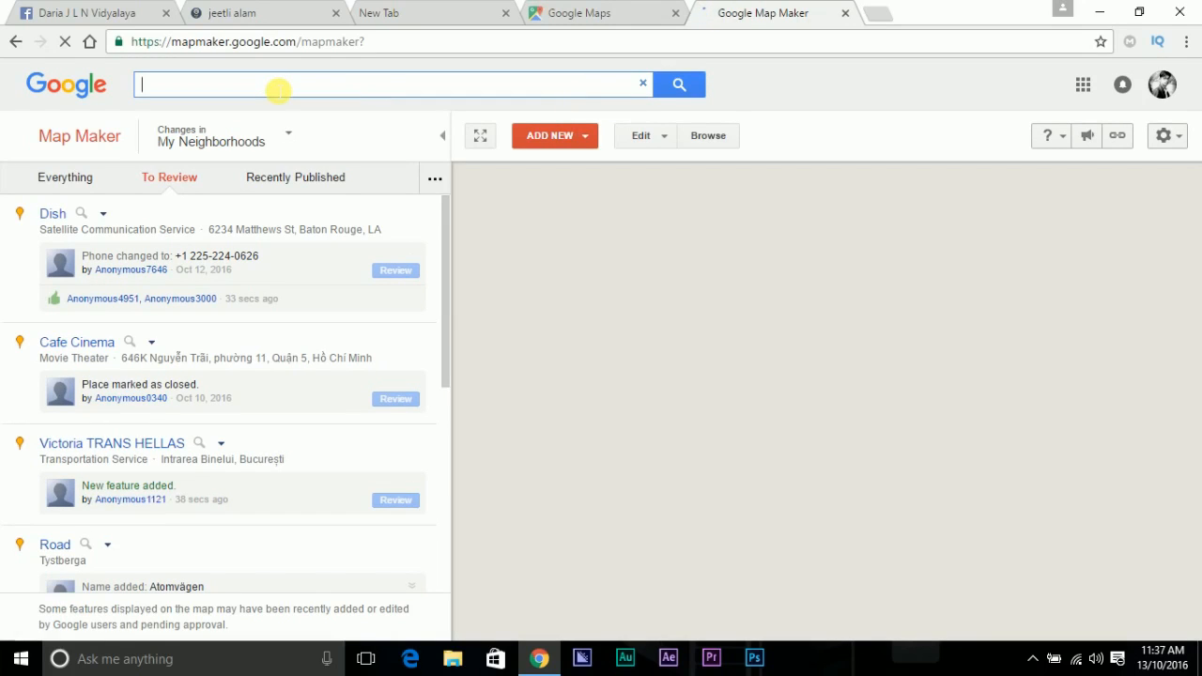
{"action": "type", "text": "canning"}
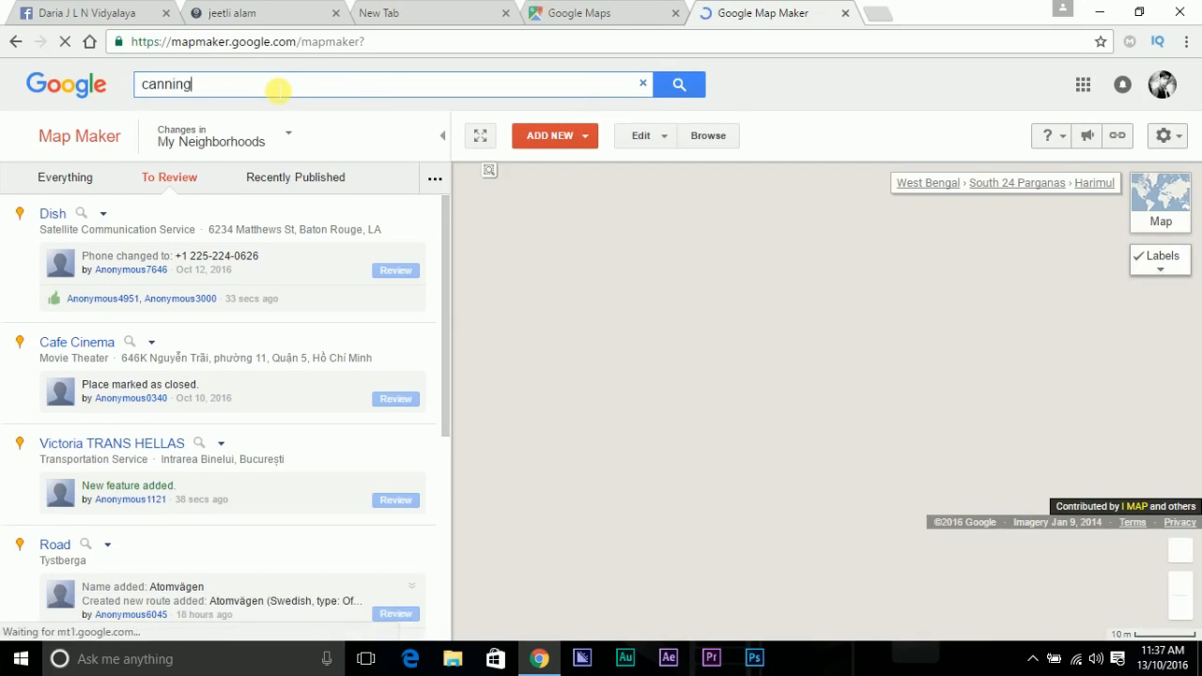
{"action": "left_click", "coordinate": [686, 88]}
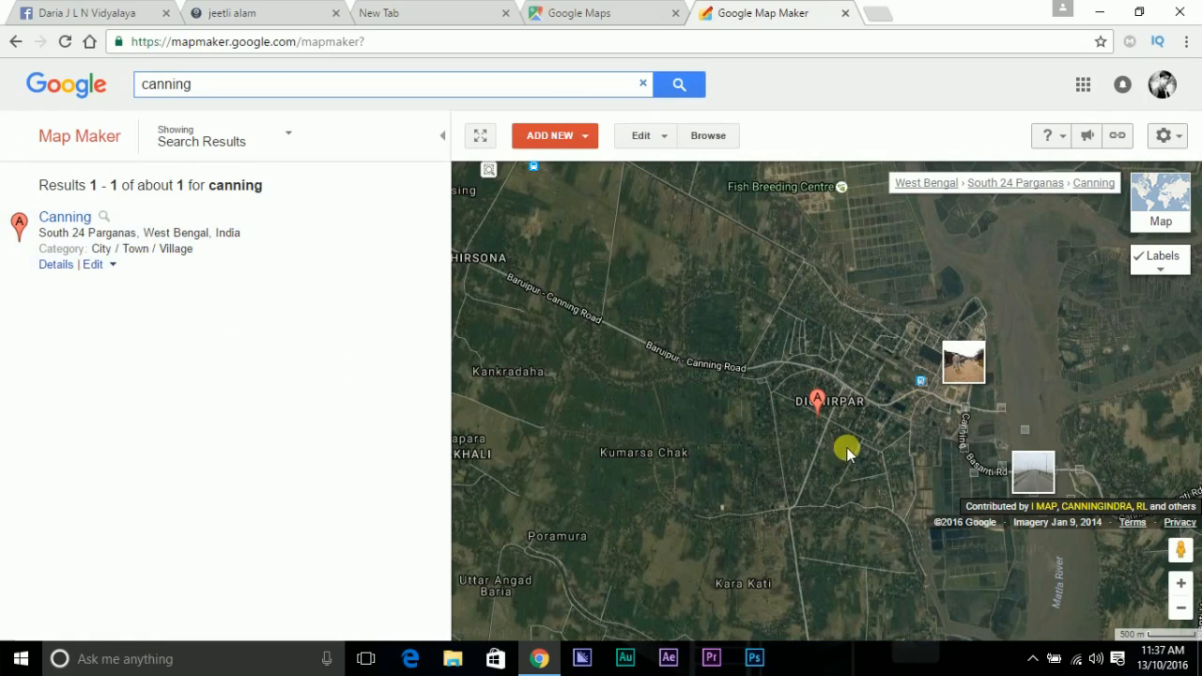
{"action": "left_click_drag", "start_coordinate": [649, 413], "coordinate": [667, 357]}
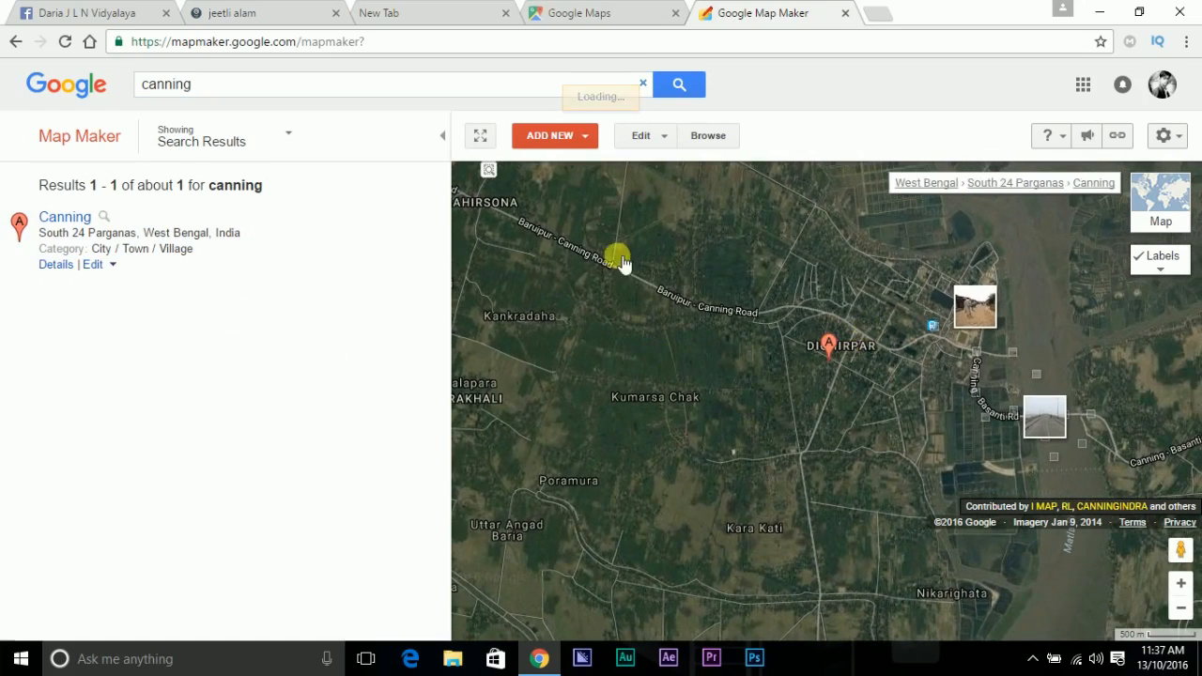
Search Map Maker for "daria bazar" instead of Canning and view the roads and settlement around the result
{"action": "left_click", "coordinate": [246, 86]}
{"action": "key", "text": "BackSpace"}
{"action": "key", "text": "BackSpace"}
{"action": "key", "text": "BackSpace"}
{"action": "key", "text": "BackSpace"}
{"action": "key", "text": "BackSpace"}
{"action": "key", "text": "BackSpace"}
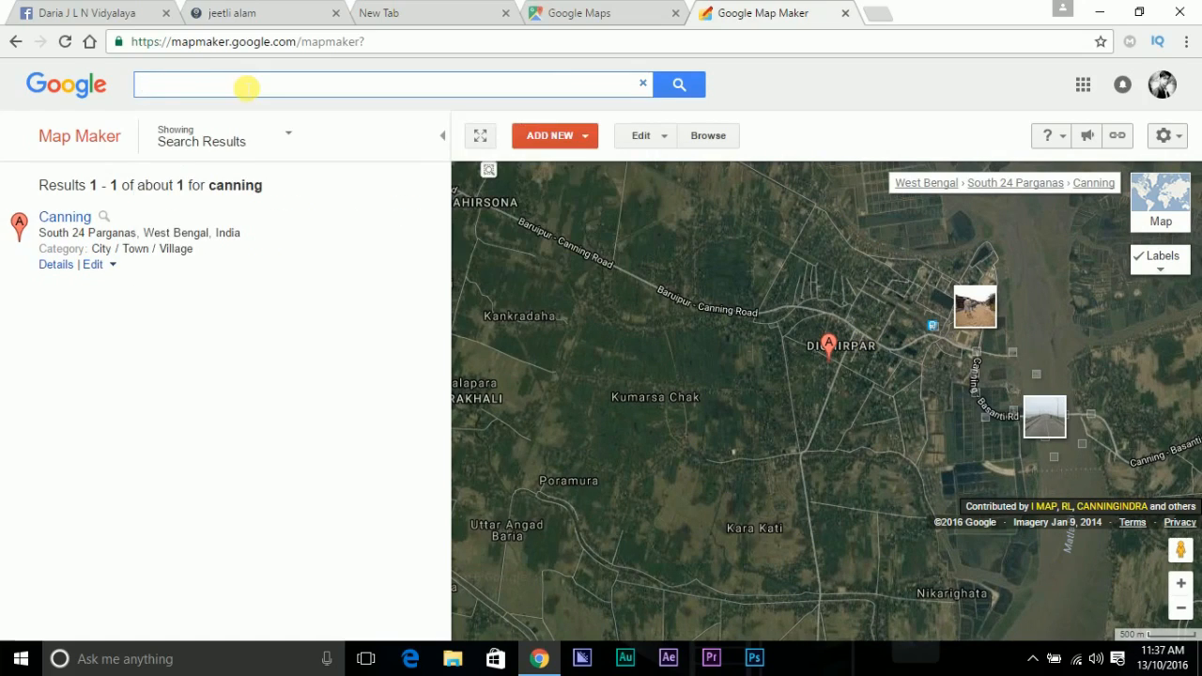
{"action": "type", "text": "da"}
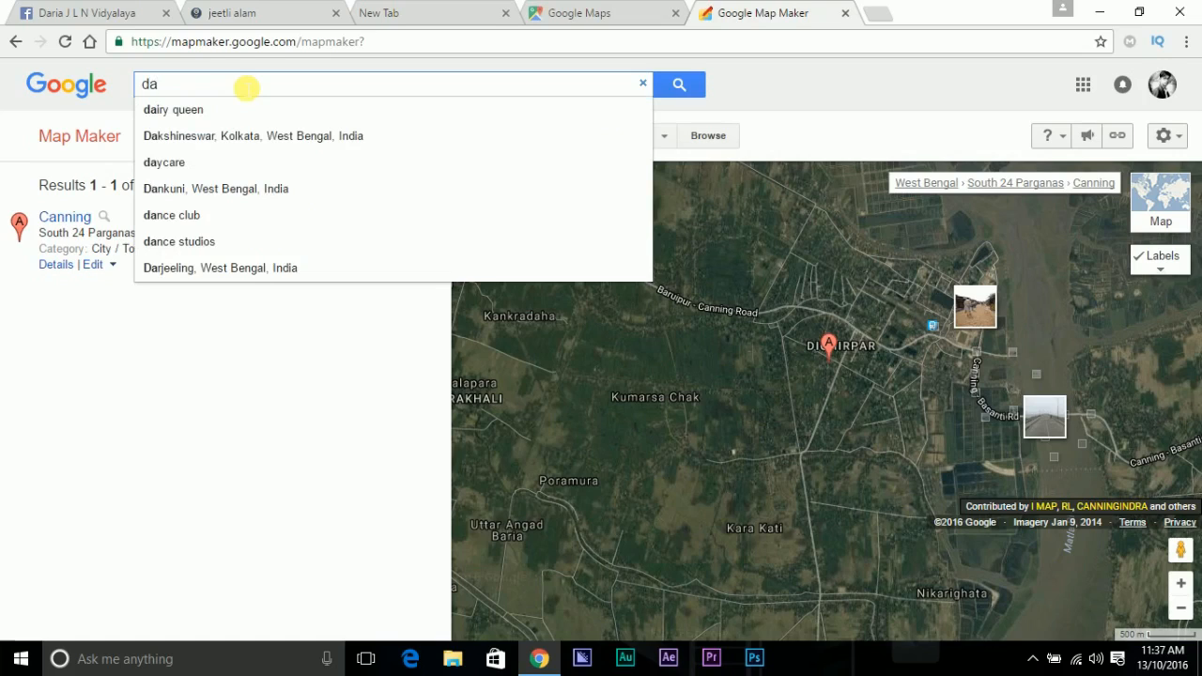
{"action": "type", "text": "ria"}
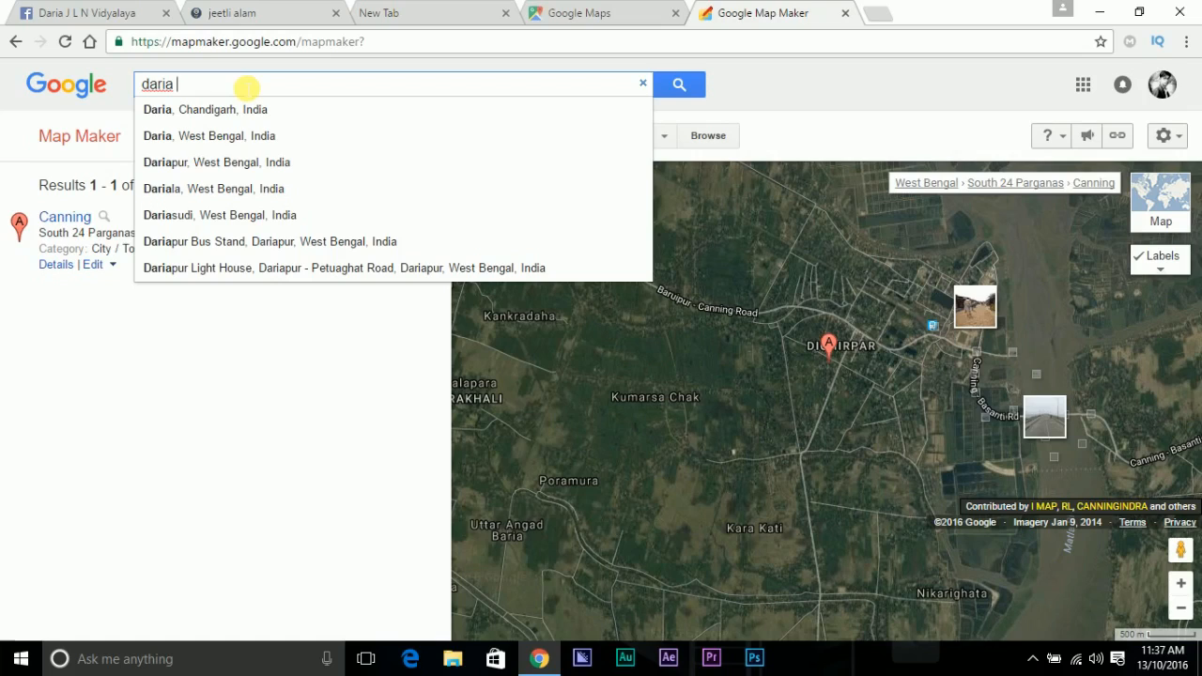
{"action": "type", "text": " baz"}
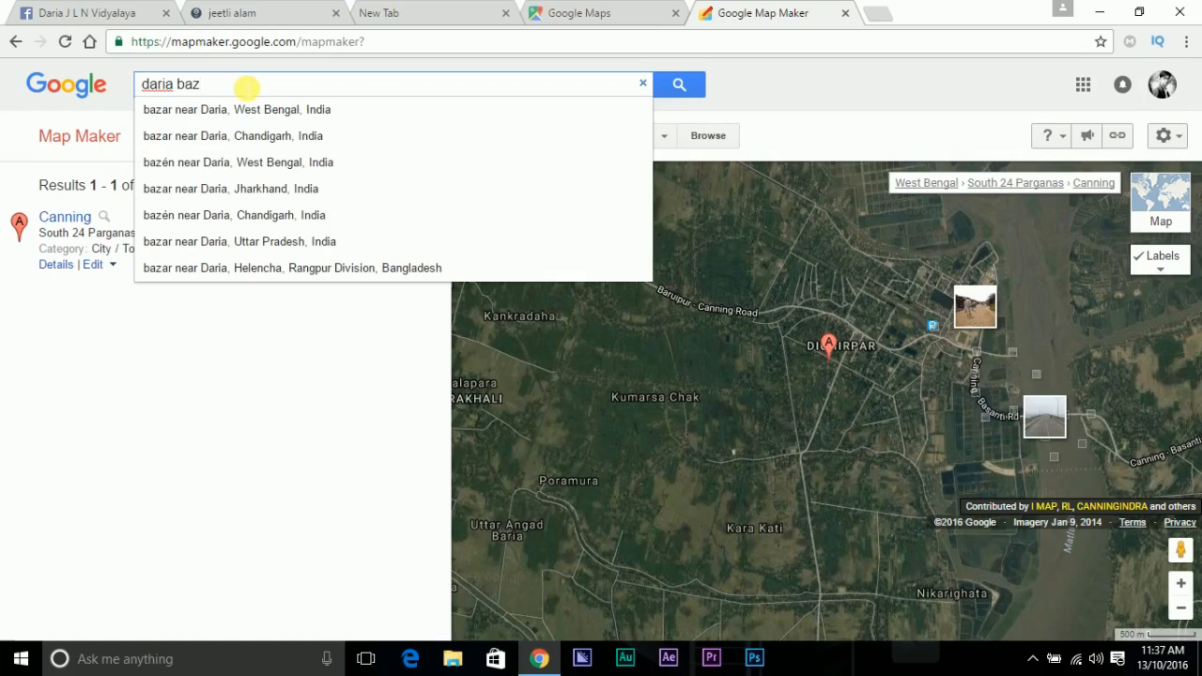
{"action": "type", "text": "ar"}
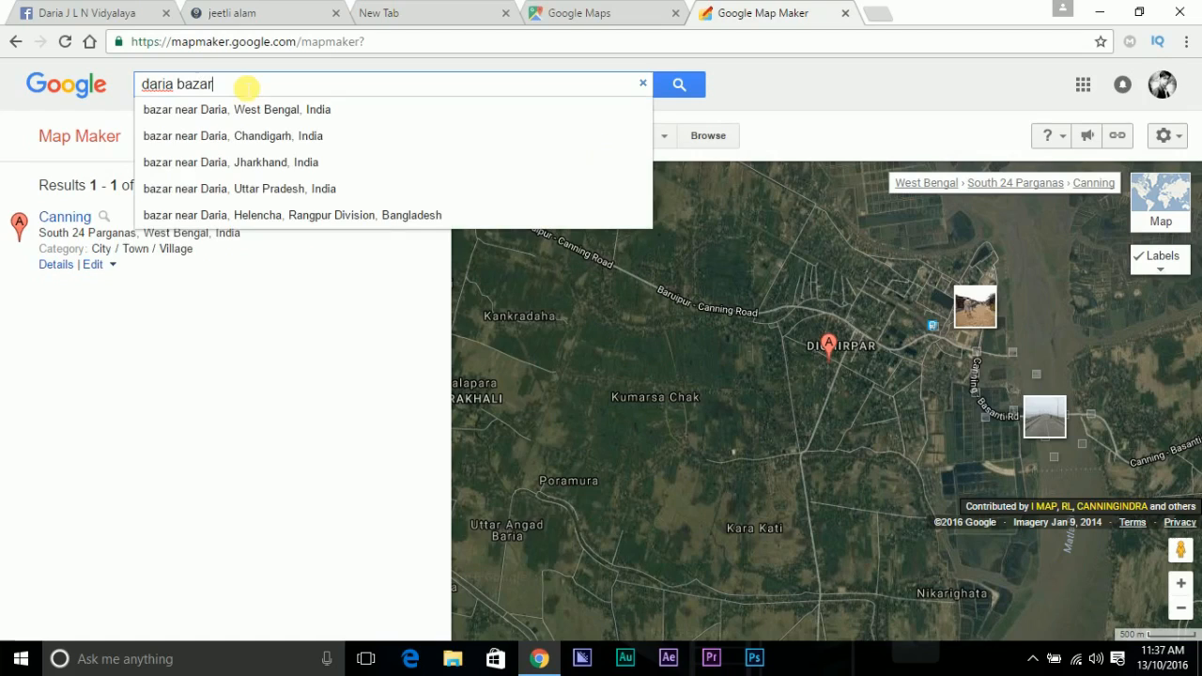
{"action": "key", "text": "Return"}
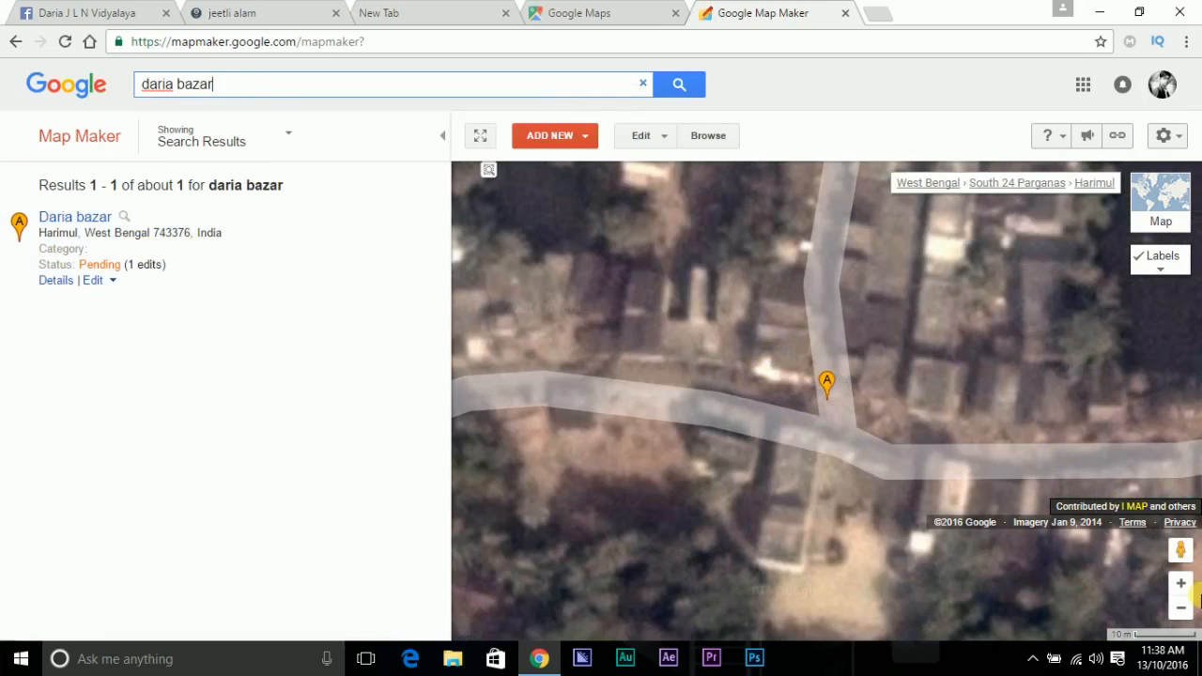
{"action": "left_click", "coordinate": [1192, 593]}
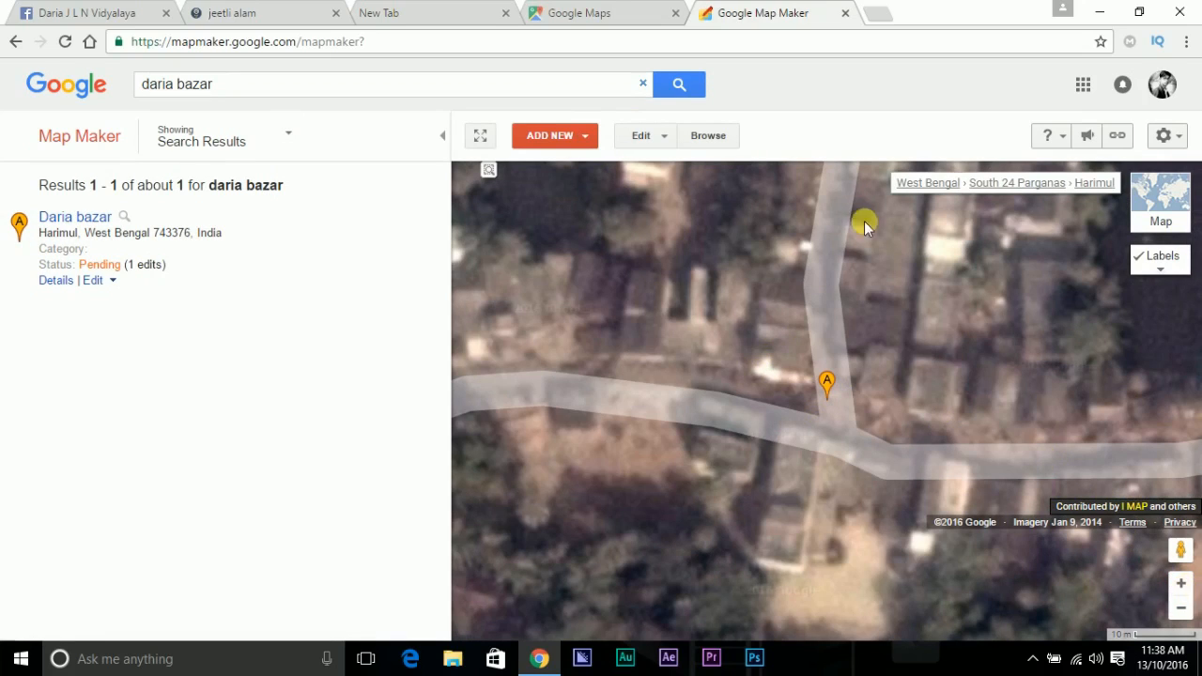
{"action": "left_click", "coordinate": [1184, 608]}
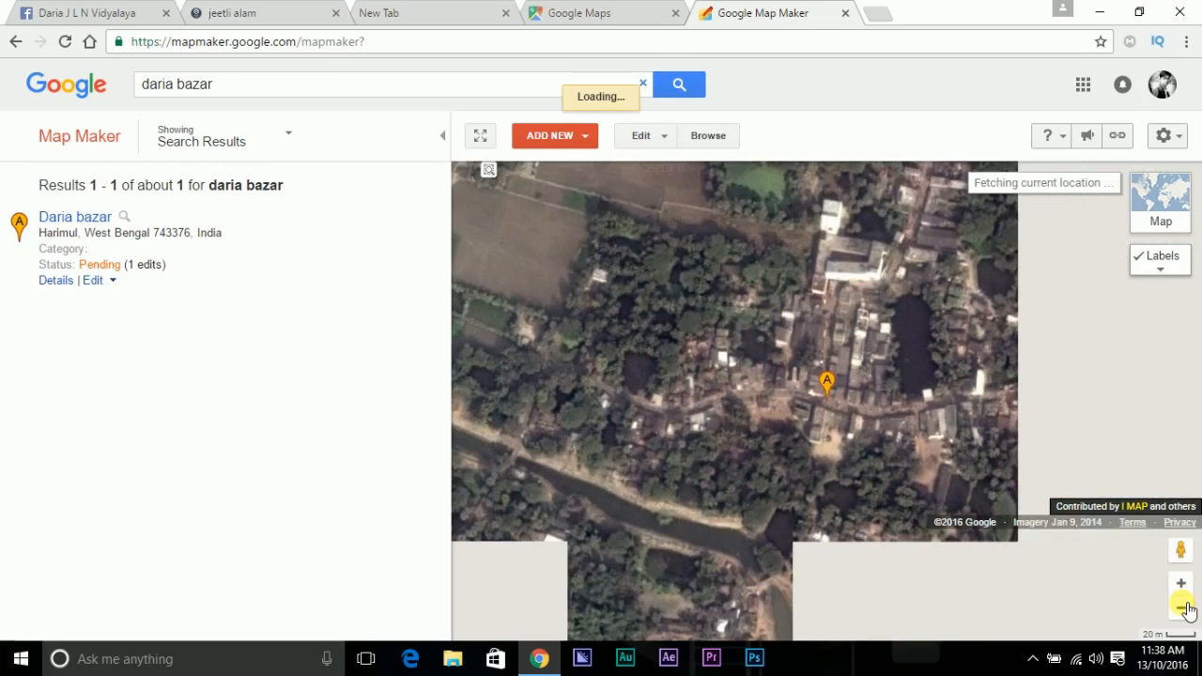
{"action": "left_click", "coordinate": [1183, 607]}
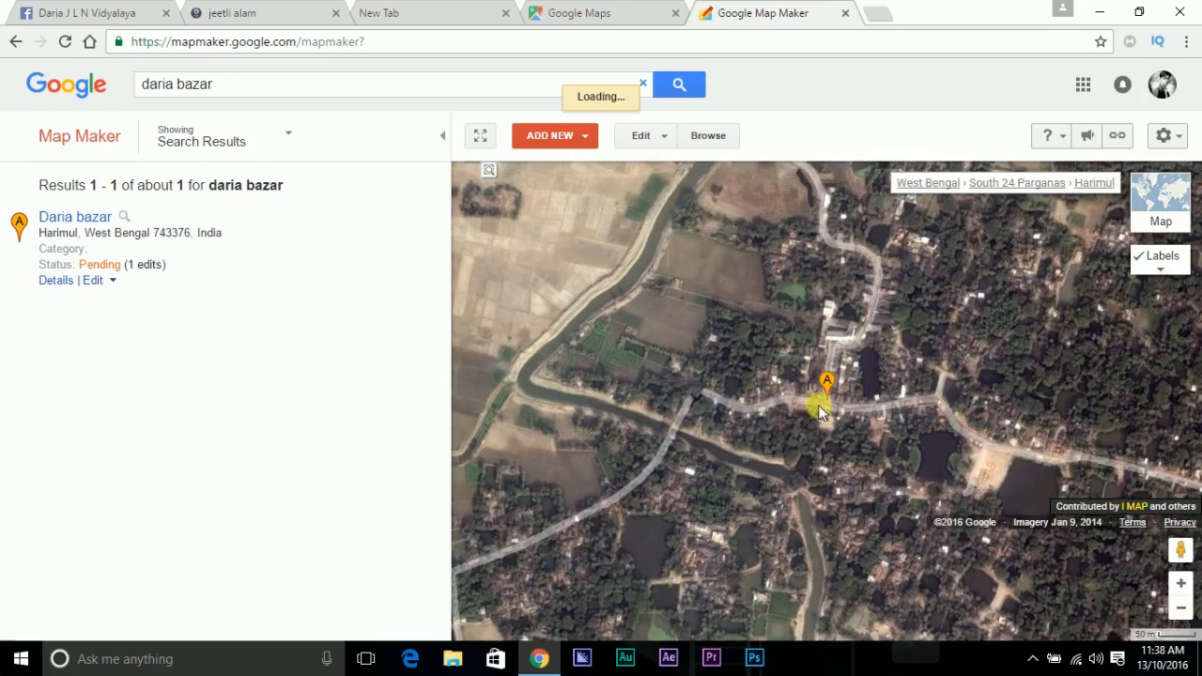
{"action": "mouse_move", "coordinate": [859, 396]}
{"action": "left_mouse_down"}
{"action": "mouse_move", "coordinate": [736, 417]}
{"action": "mouse_move", "coordinate": [743, 395]}
{"action": "left_mouse_up"}
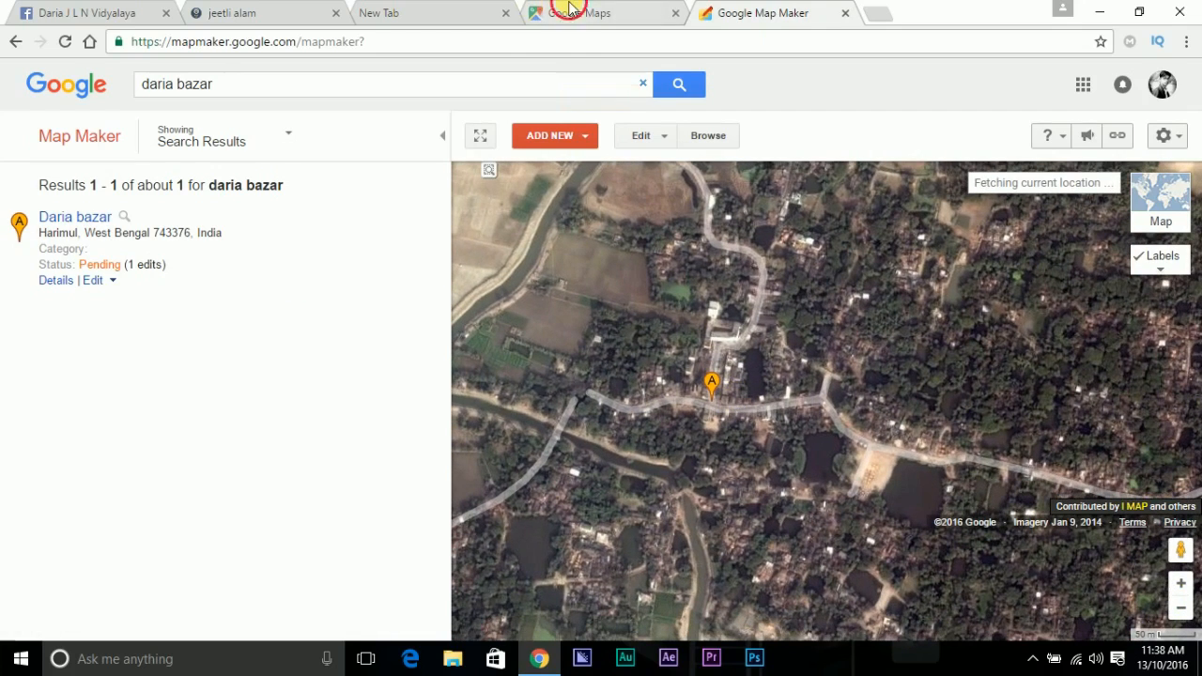
{"action": "left_click", "coordinate": [573, 11]}
{"action": "left_click", "coordinate": [167, 86]}
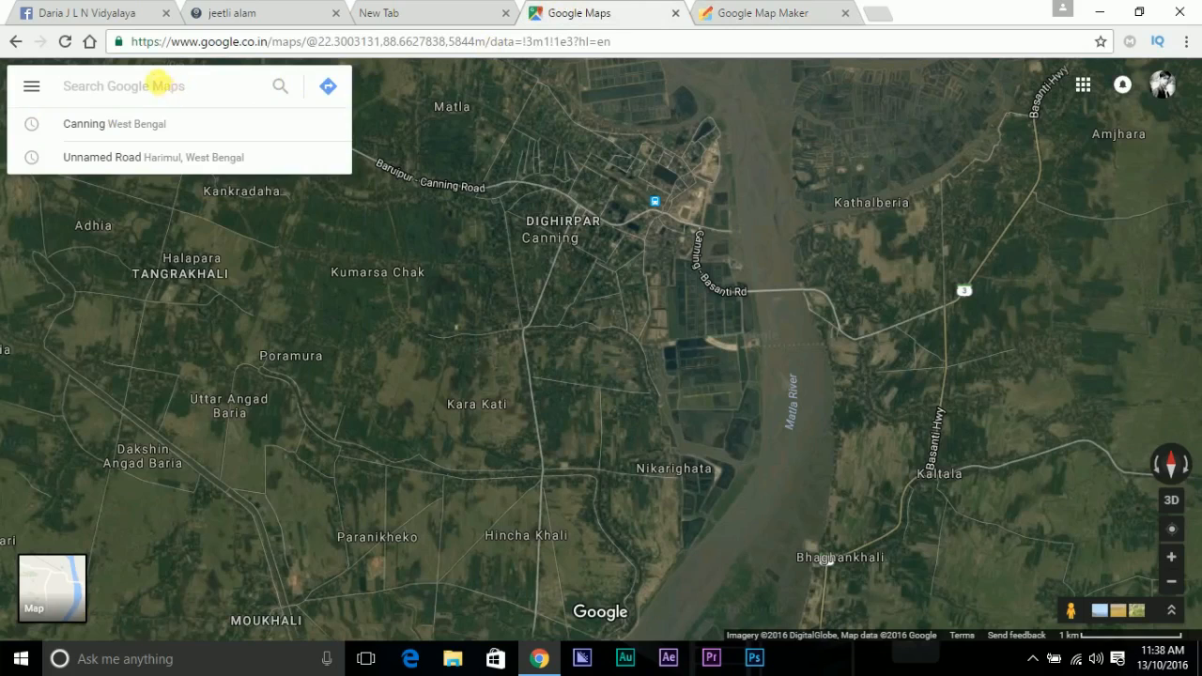
{"action": "right_click", "coordinate": [160, 88]}
Copy "daria bazar" from the Map Maker search and use it to search in Google Maps
{"action": "left_click", "coordinate": [732, 12]}
{"action": "left_click_drag", "start_coordinate": [224, 88], "coordinate": [137, 87]}
{"action": "right_click", "coordinate": [151, 87]}
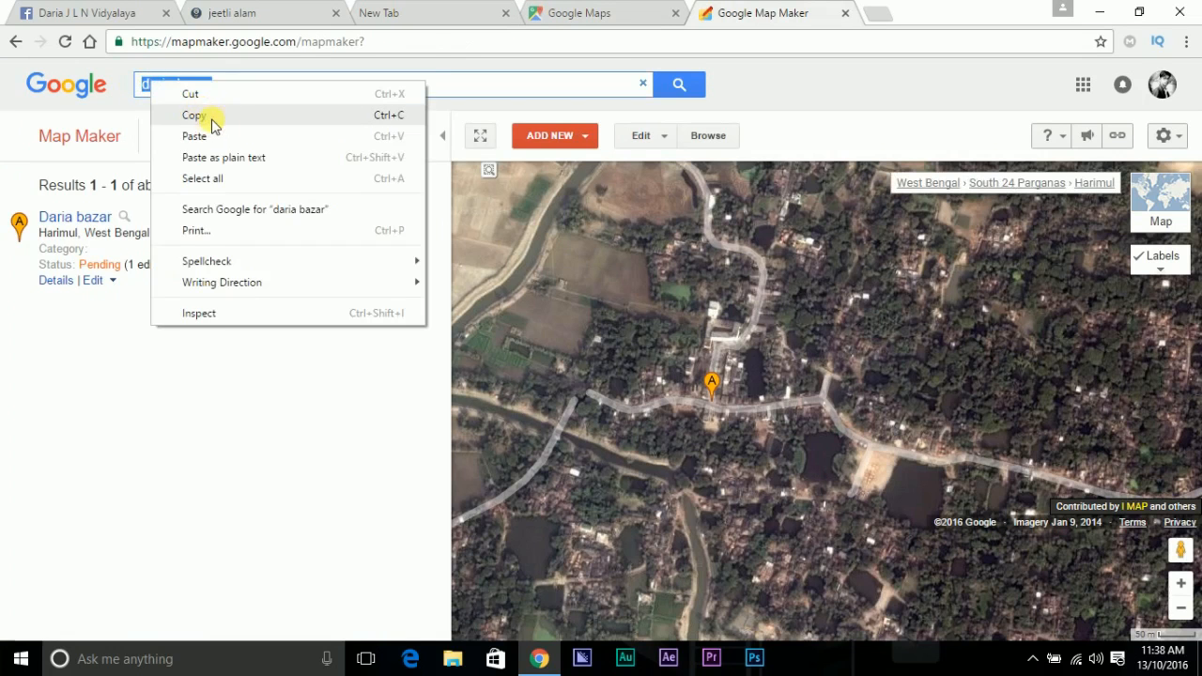
{"action": "left_click", "coordinate": [212, 120]}
{"action": "left_click", "coordinate": [576, 15]}
{"action": "right_click", "coordinate": [153, 80]}
{"action": "left_click", "coordinate": [216, 182]}
{"action": "key", "text": "Return"}
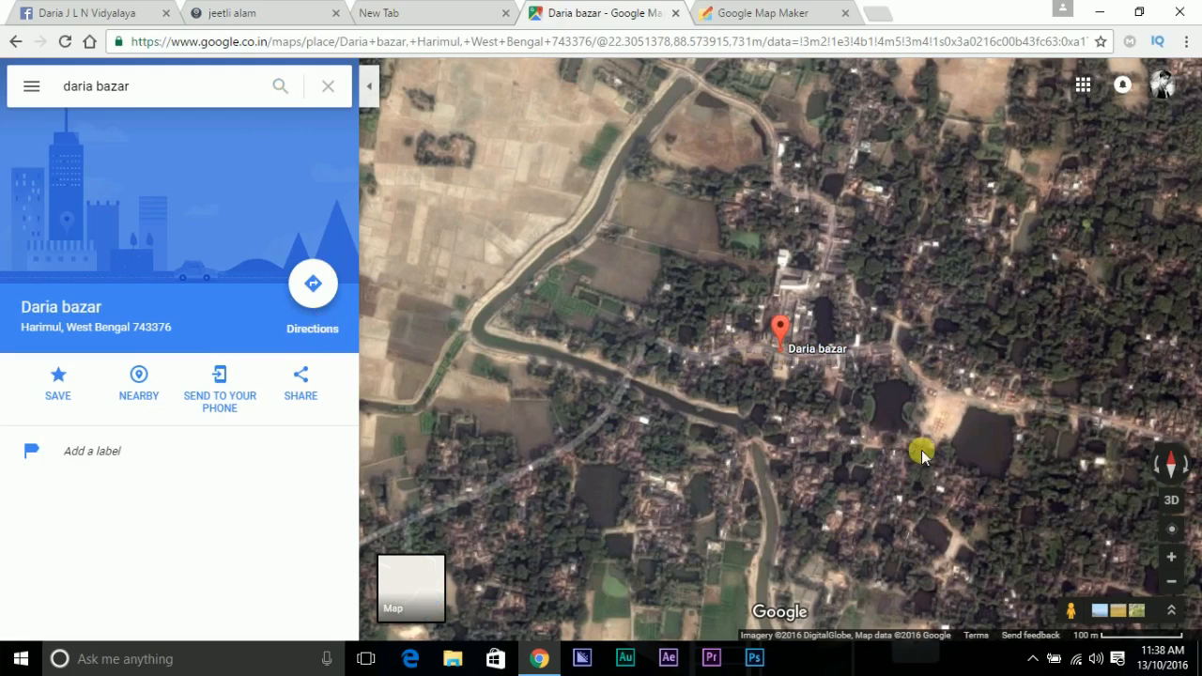
Examine Daria bazar's location at wider scales, from the surrounding region and India out to the whole globe
{"action": "left_click", "coordinate": [1172, 584]}
{"action": "left_click", "coordinate": [1173, 584]}
{"action": "left_click", "coordinate": [1172, 584]}
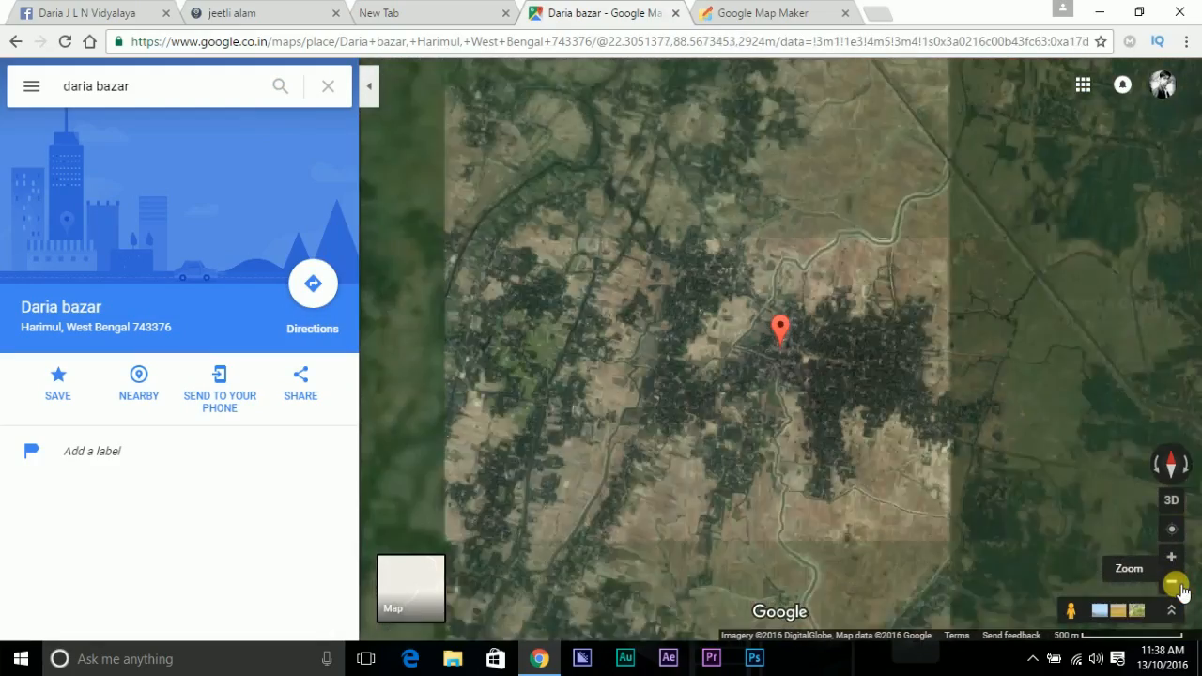
{"action": "left_click", "coordinate": [1172, 583]}
{"action": "left_click", "coordinate": [1175, 584]}
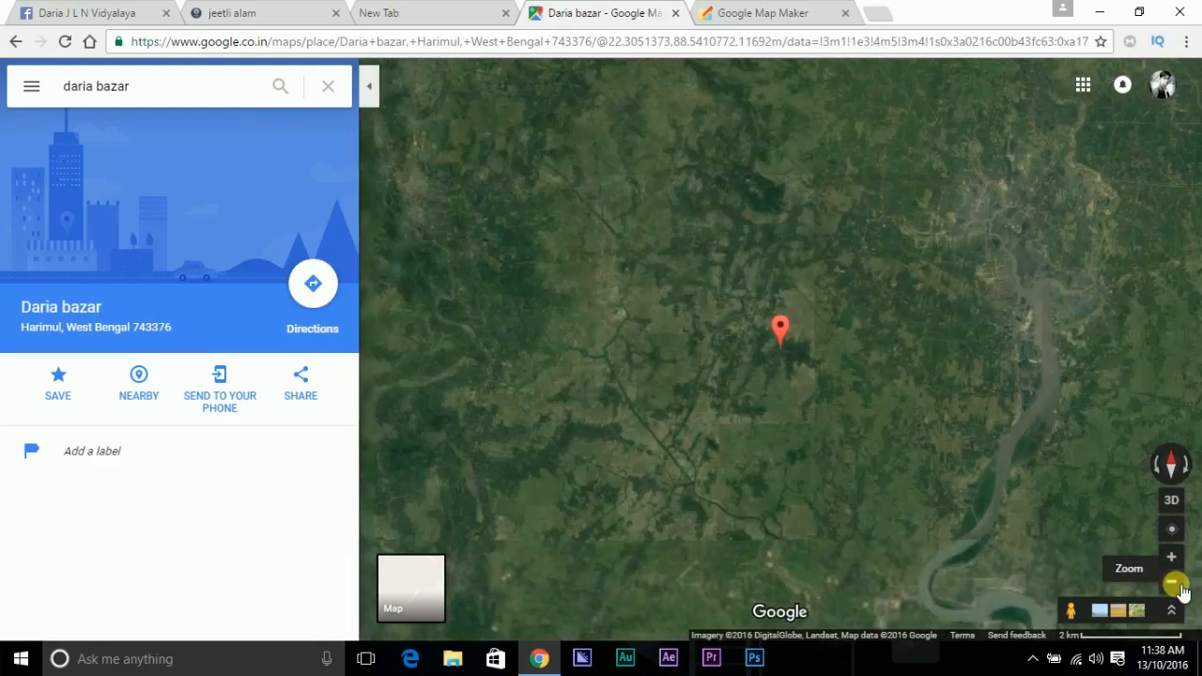
{"action": "left_click", "coordinate": [1174, 584]}
{"action": "left_click", "coordinate": [1175, 584]}
{"action": "left_click", "coordinate": [1174, 584]}
{"action": "left_click", "coordinate": [1174, 584]}
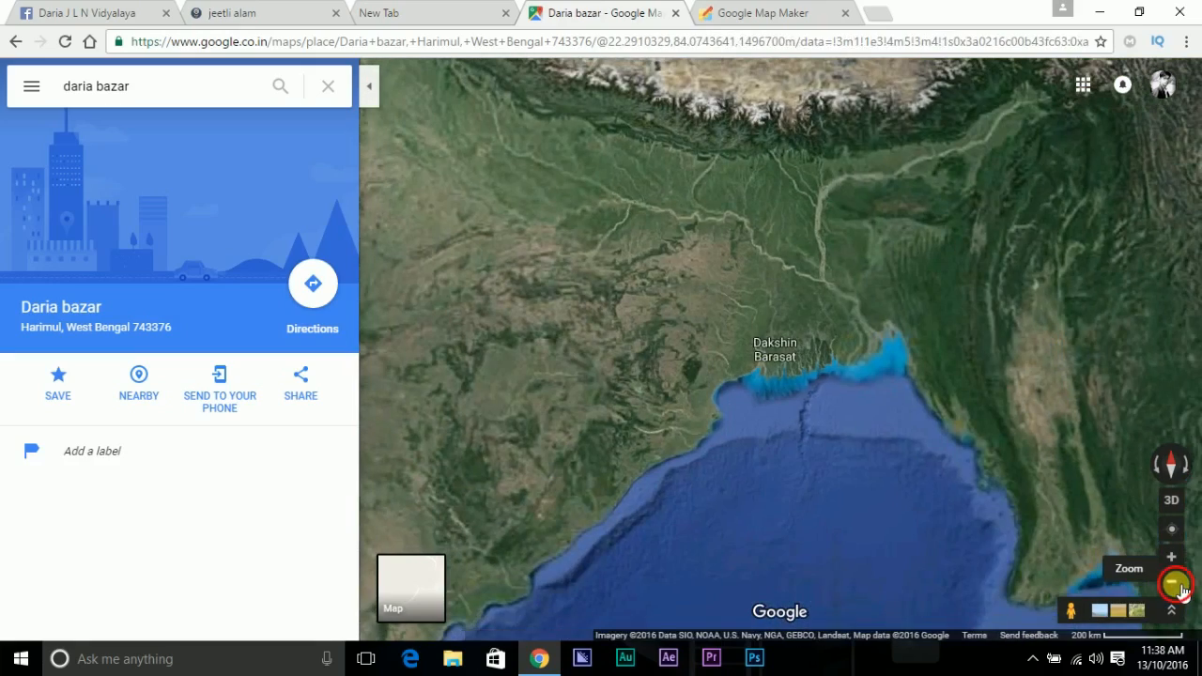
{"action": "left_click", "coordinate": [1175, 584]}
{"action": "left_click", "coordinate": [1174, 585]}
{"action": "left_click", "coordinate": [1174, 584]}
{"action": "left_click", "coordinate": [1174, 584]}
{"action": "left_click", "coordinate": [1175, 584]}
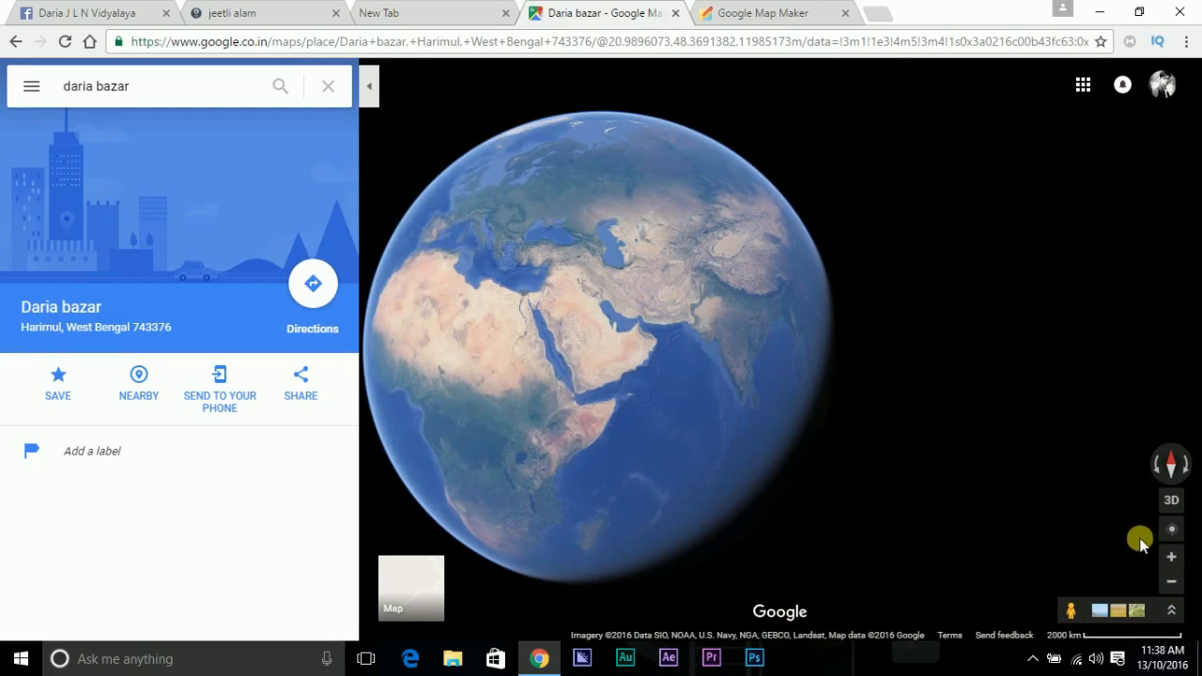
{"action": "left_click", "coordinate": [1172, 557]}
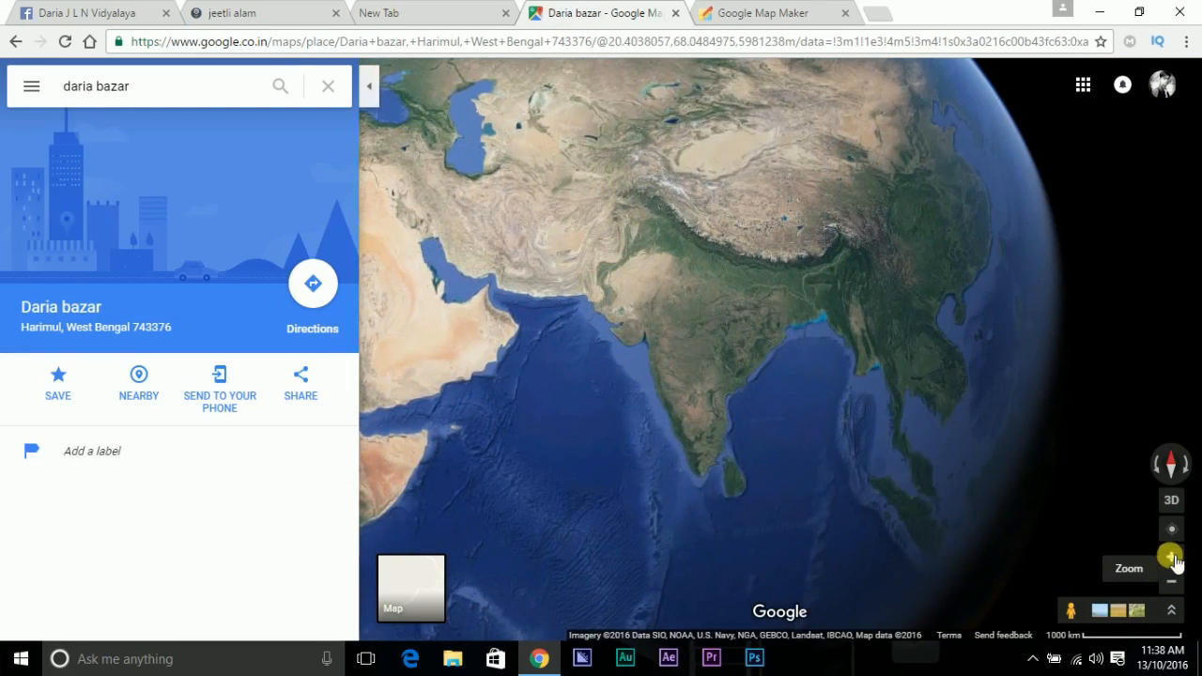
{"action": "left_click", "coordinate": [1172, 557]}
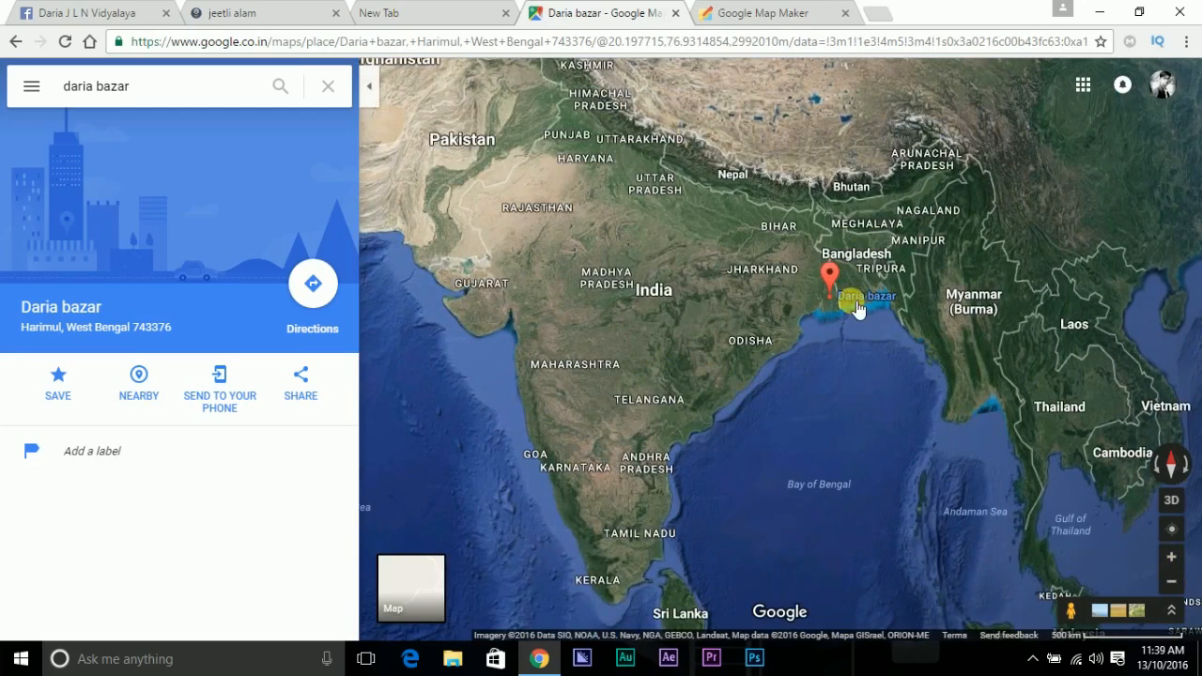
{"action": "left_click", "coordinate": [1174, 584]}
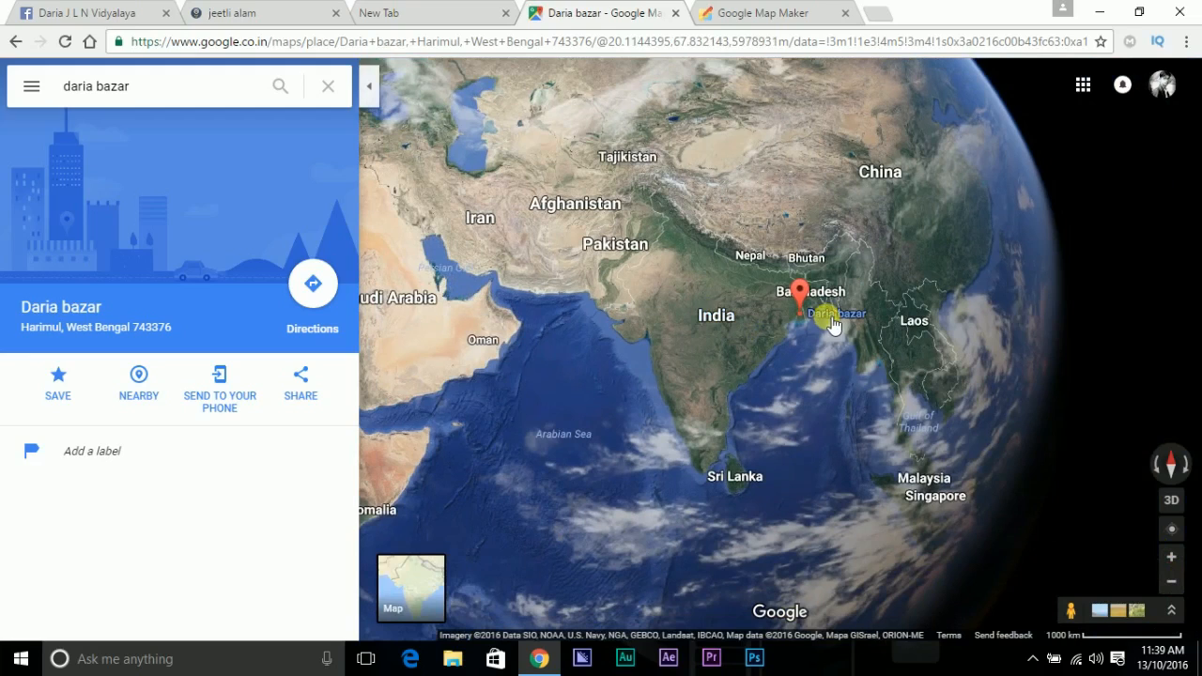
{"action": "left_click", "coordinate": [1173, 582]}
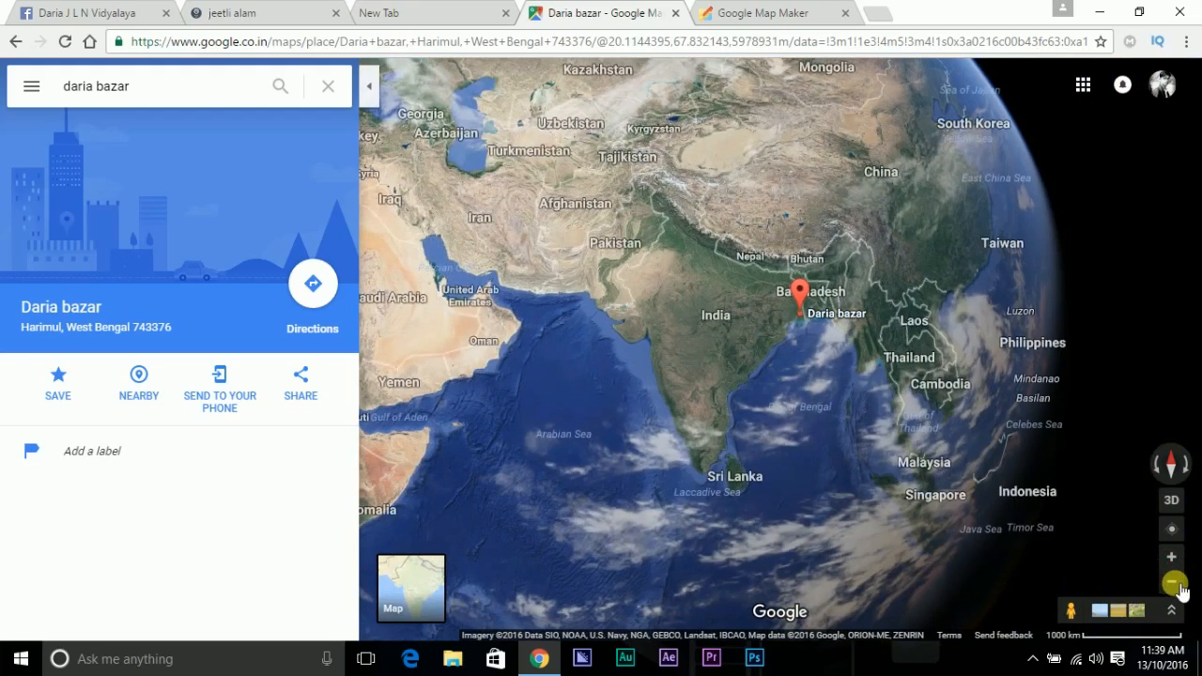
{"action": "left_click", "coordinate": [1173, 584]}
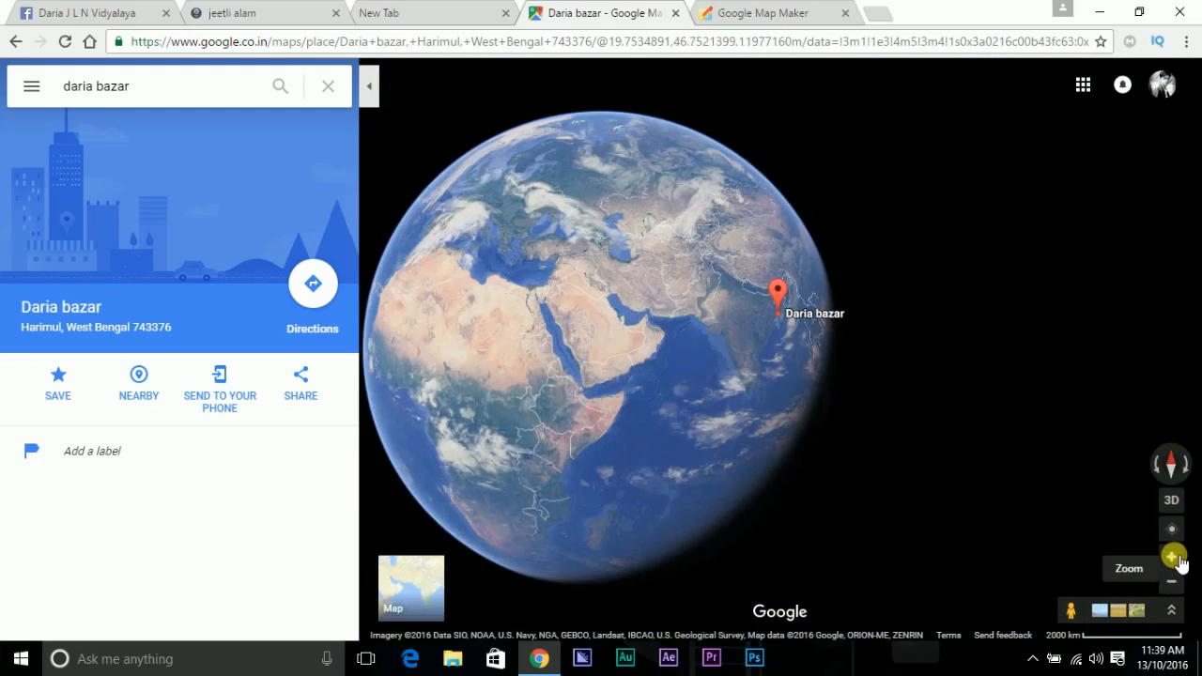
Return from the globe to a close view of Daria bazar, following its marker through West Bengal and past Canning
{"action": "left_click", "coordinate": [1173, 557]}
{"action": "left_click", "coordinate": [1174, 557]}
{"action": "left_click", "coordinate": [1174, 557]}
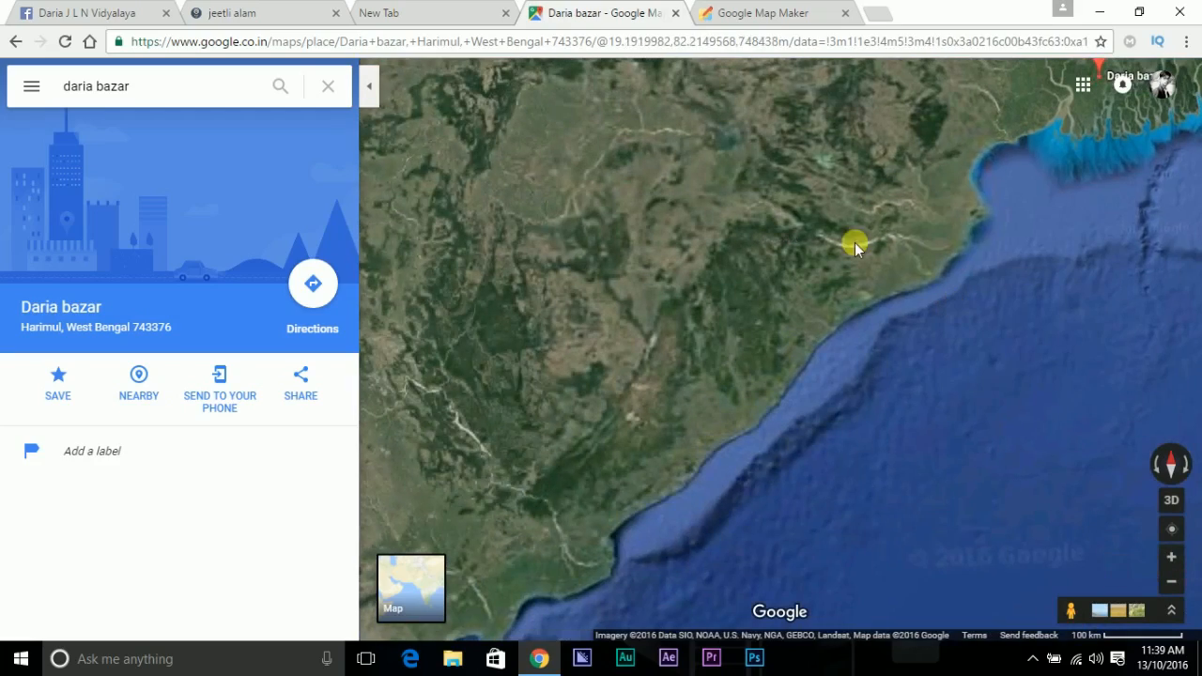
{"action": "left_click_drag", "start_coordinate": [855, 242], "coordinate": [667, 361]}
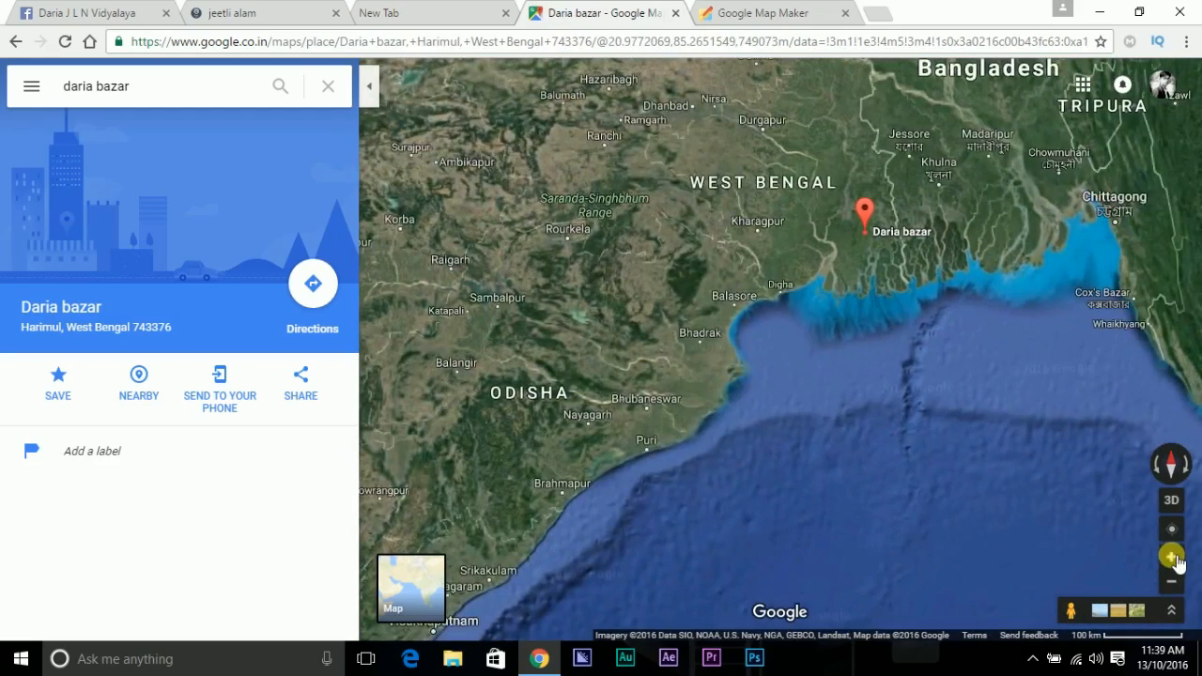
{"action": "left_click", "coordinate": [1174, 557]}
{"action": "left_click_drag", "start_coordinate": [884, 276], "coordinate": [644, 446]}
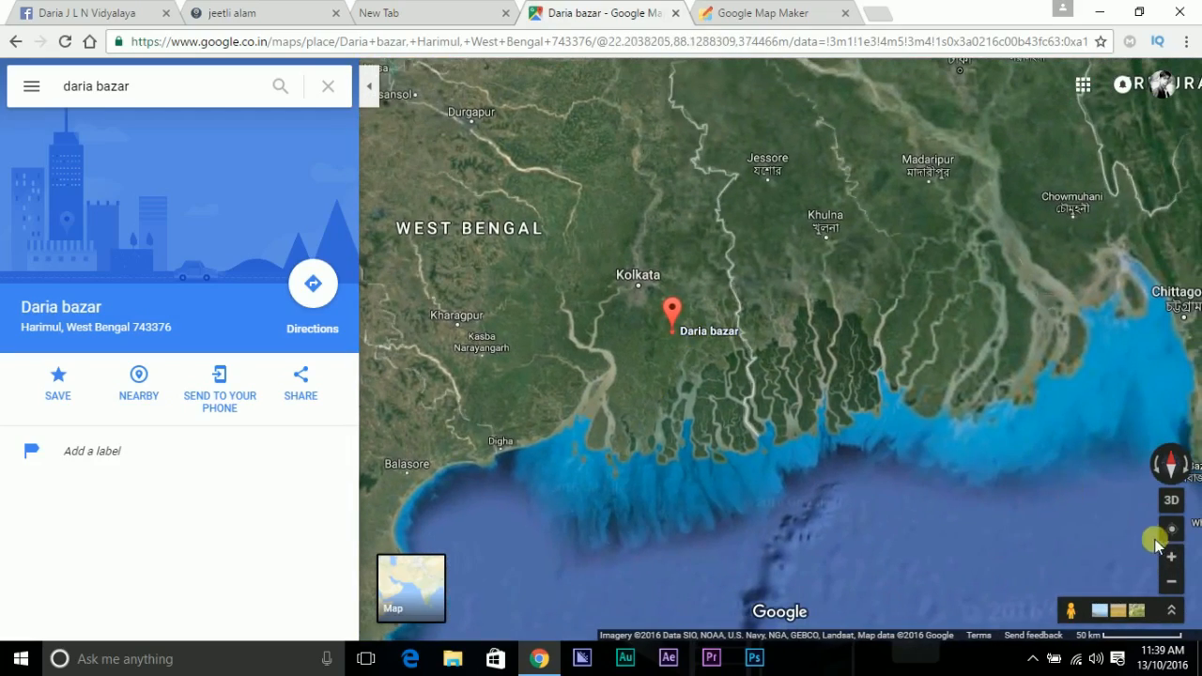
{"action": "left_click", "coordinate": [1173, 558]}
{"action": "left_click", "coordinate": [1174, 557]}
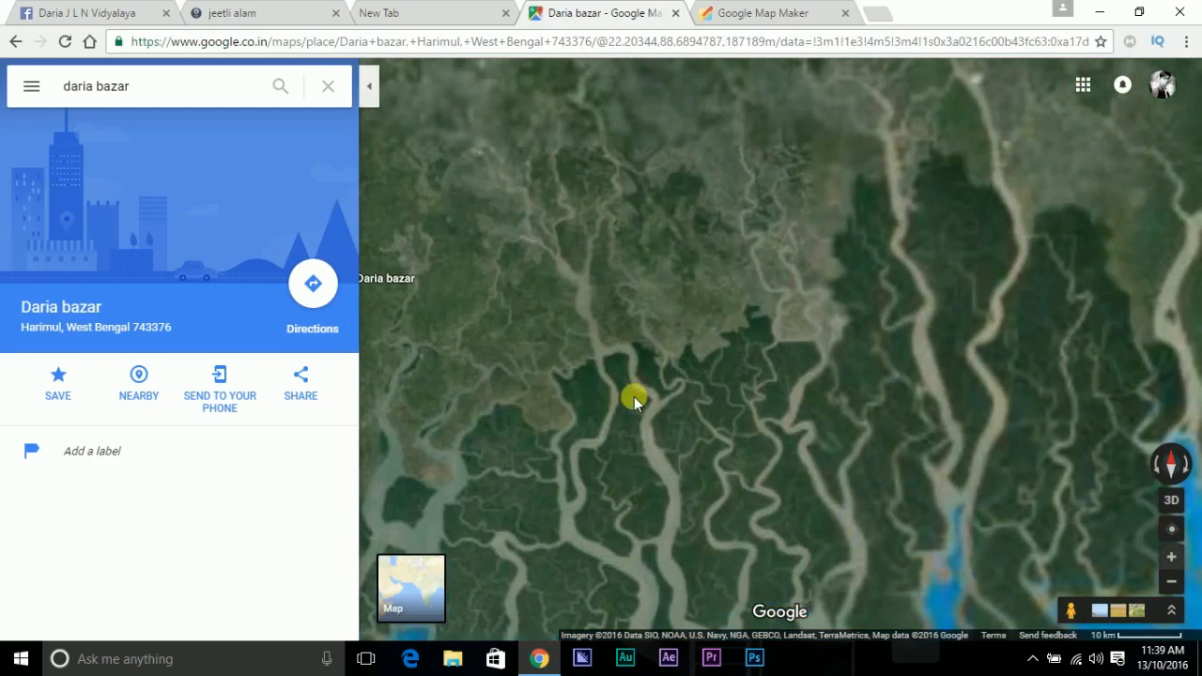
{"action": "left_click_drag", "start_coordinate": [741, 375], "coordinate": [859, 369]}
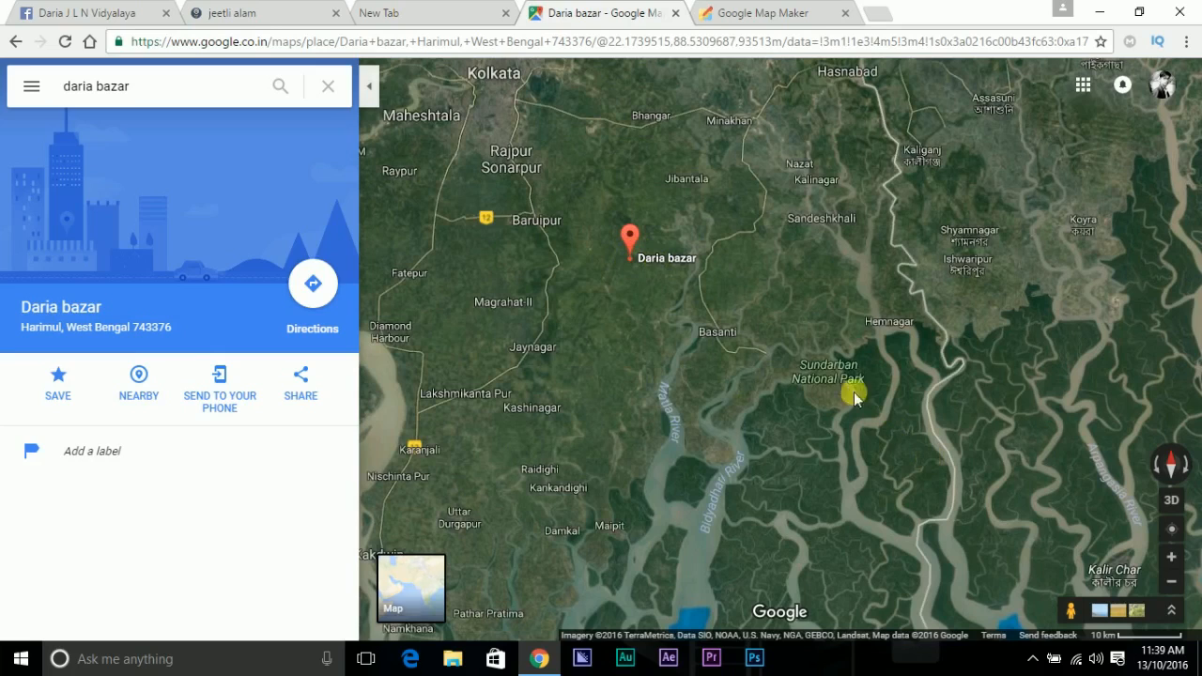
{"action": "left_click", "coordinate": [1173, 560]}
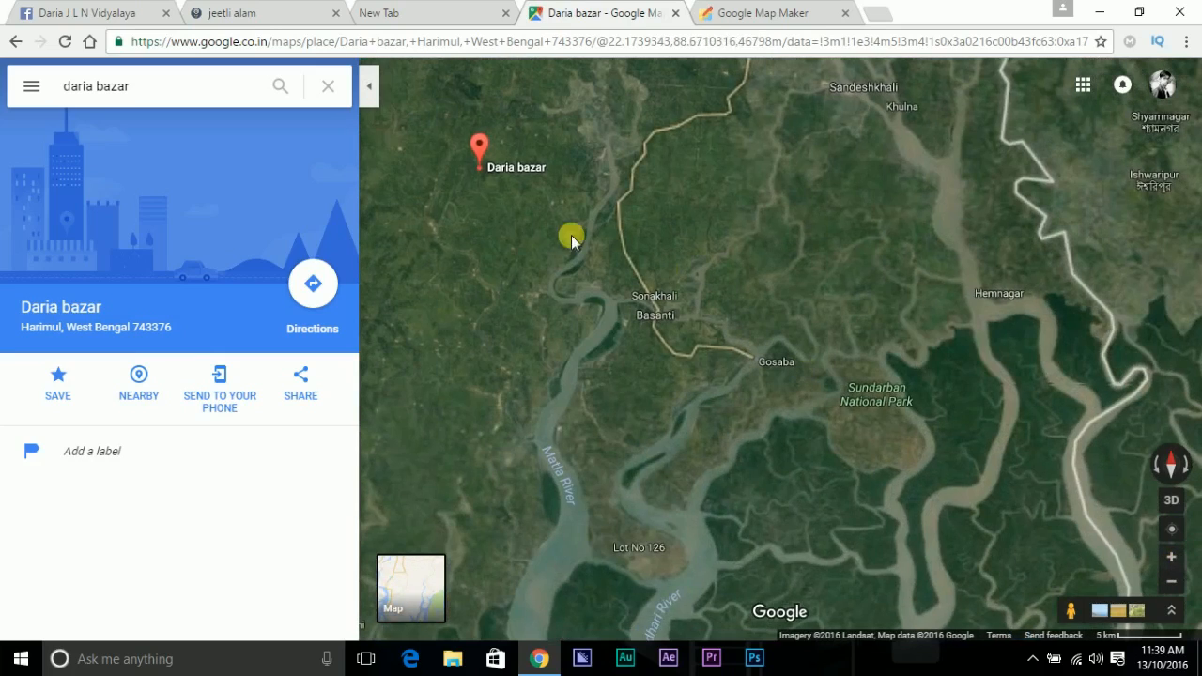
{"action": "left_click_drag", "start_coordinate": [688, 391], "coordinate": [709, 391]}
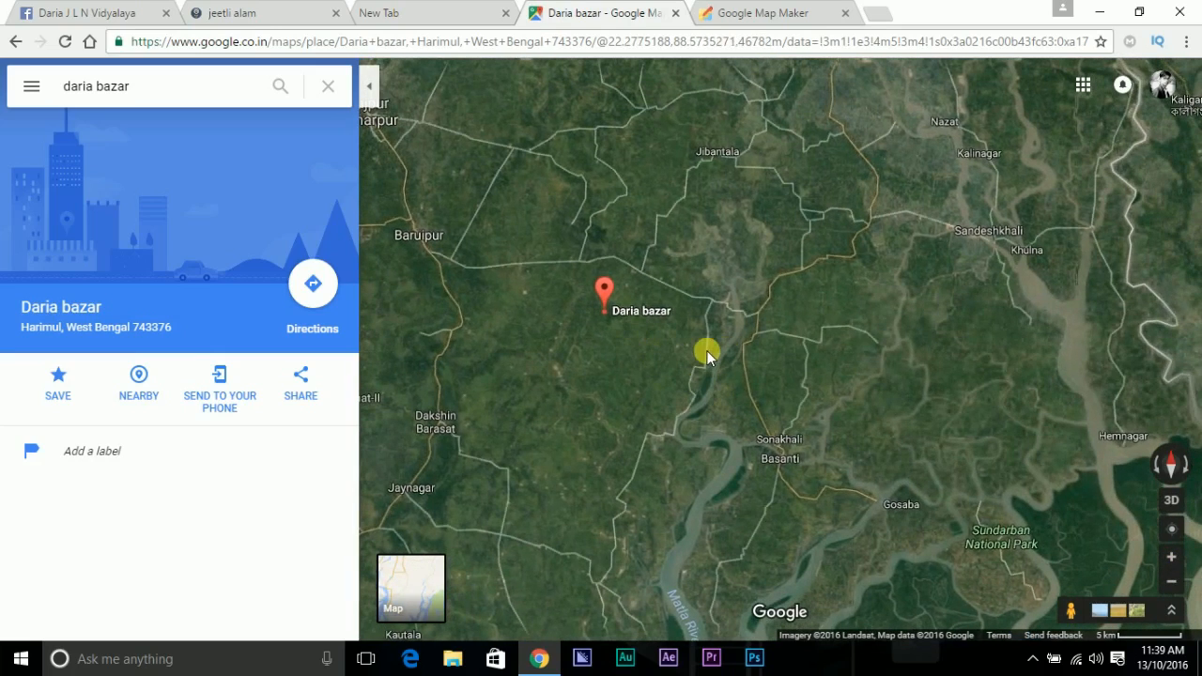
{"action": "left_click", "coordinate": [1175, 562]}
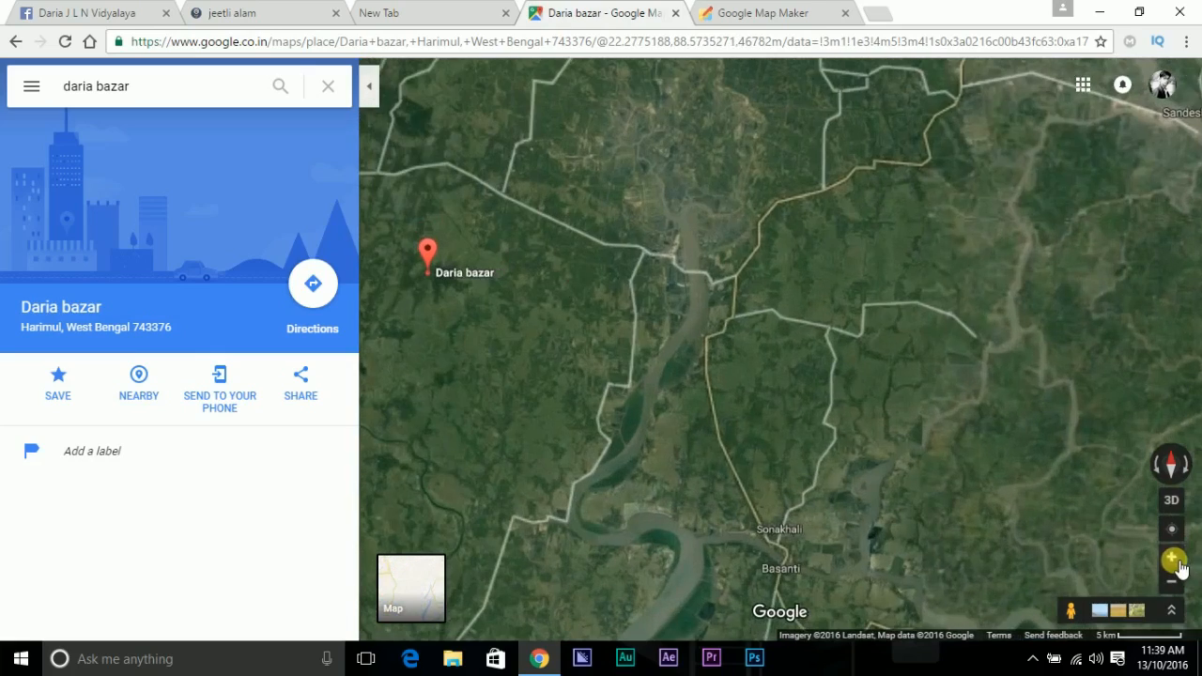
{"action": "left_click_drag", "start_coordinate": [700, 373], "coordinate": [912, 422]}
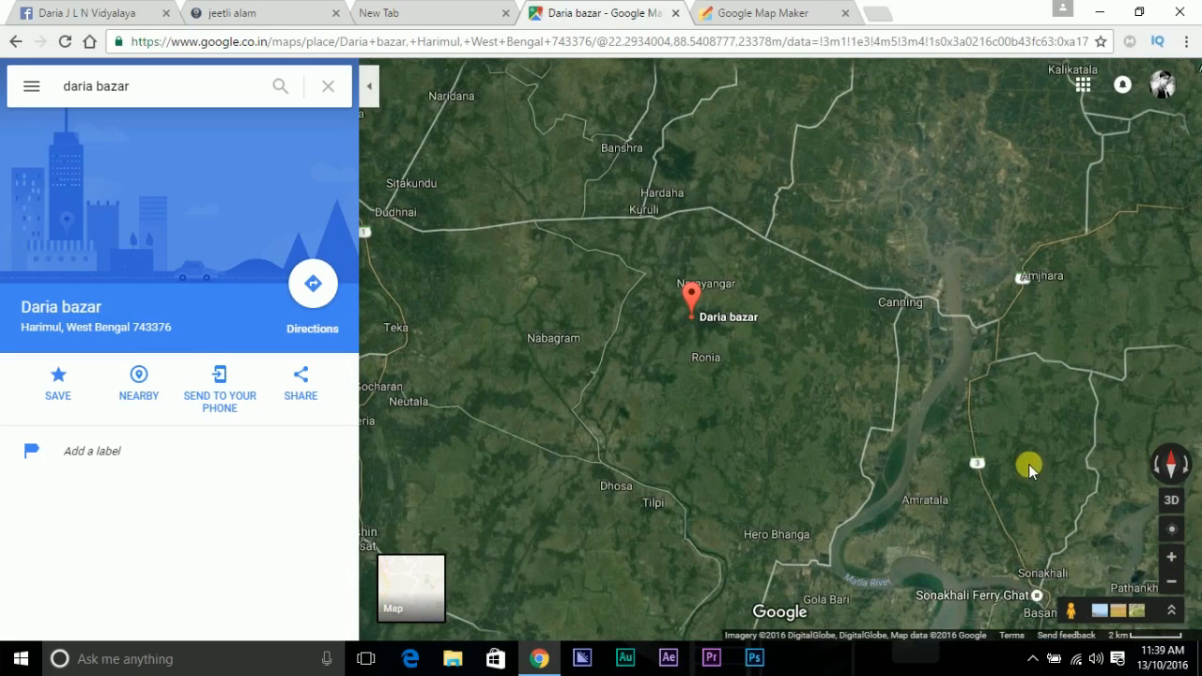
{"action": "left_click", "coordinate": [1171, 557]}
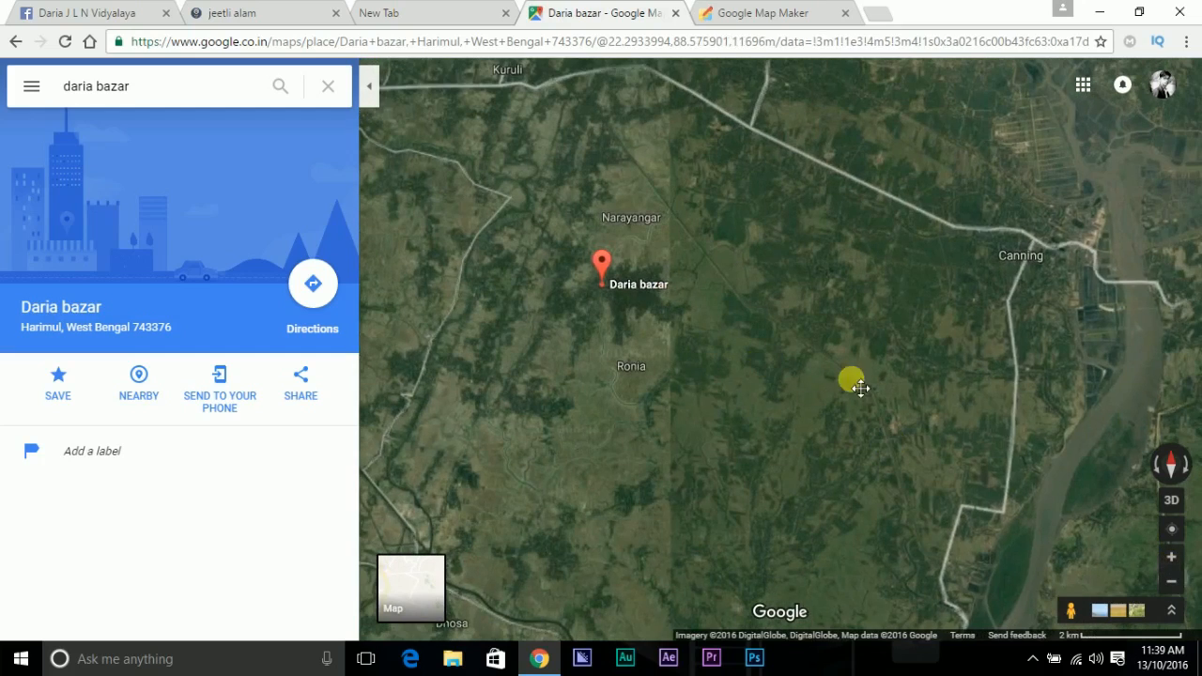
{"action": "left_click_drag", "start_coordinate": [860, 388], "coordinate": [985, 409]}
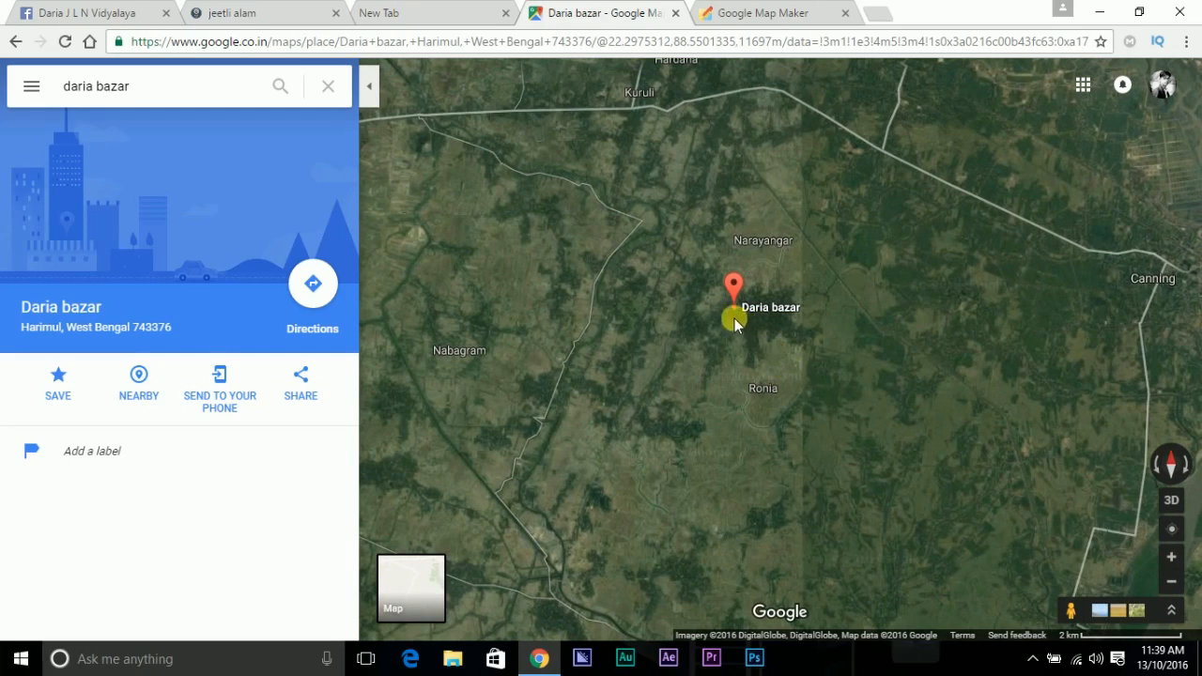
{"action": "left_click", "coordinate": [1171, 557]}
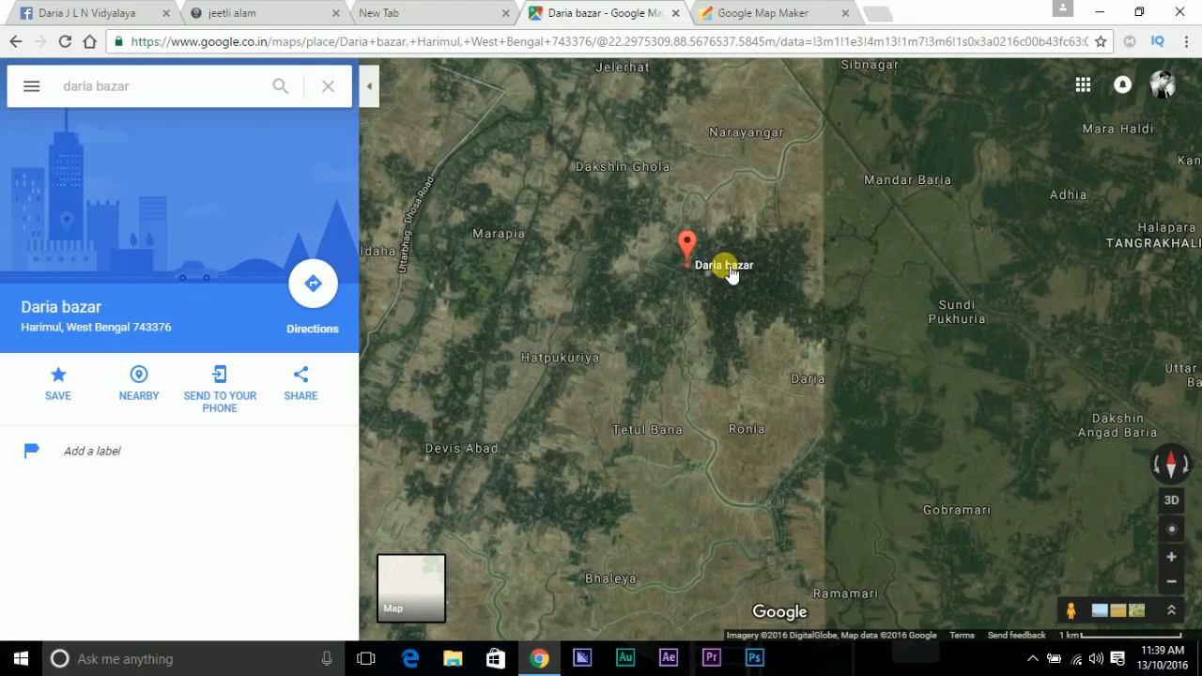
Open Daria bazar's place listing from its map label and view its details
{"action": "left_click", "coordinate": [141, 379]}
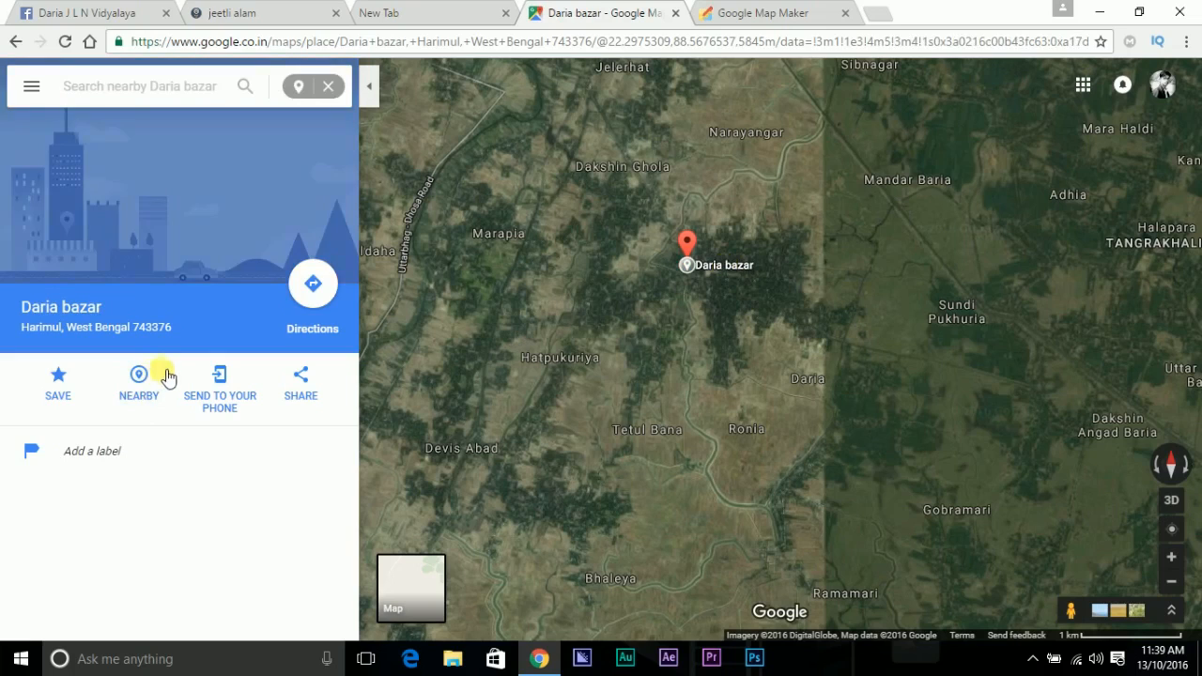
{"action": "left_click", "coordinate": [141, 377]}
{"action": "left_click", "coordinate": [138, 378]}
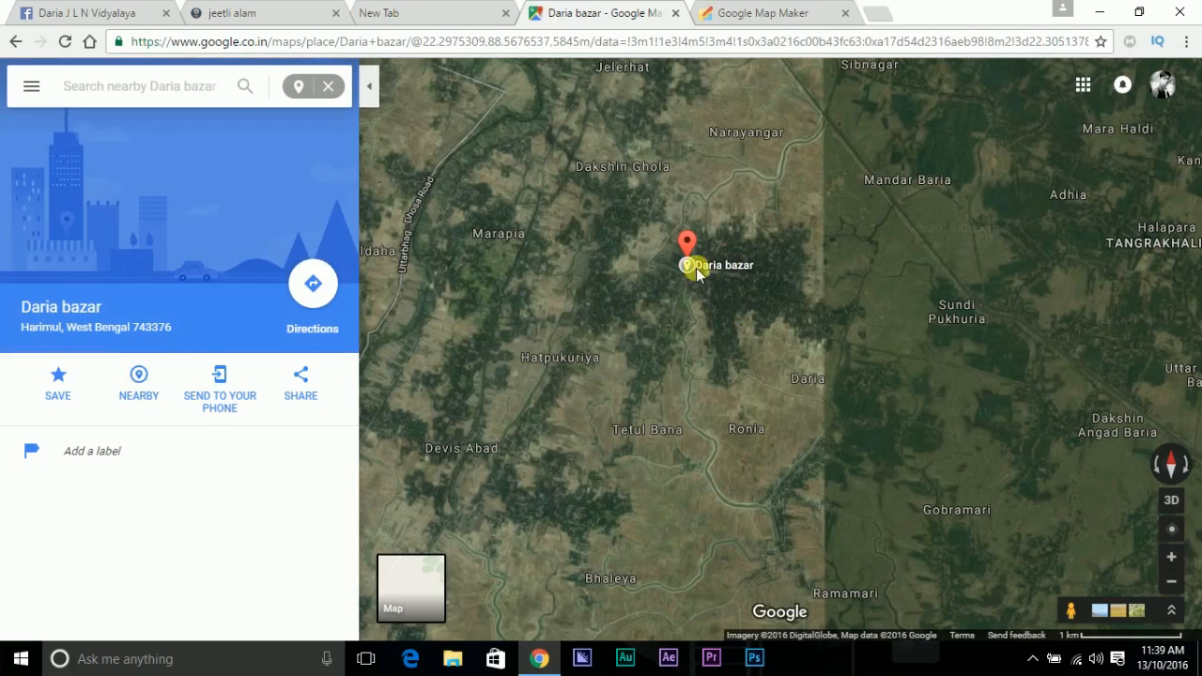
{"action": "left_click", "coordinate": [697, 272]}
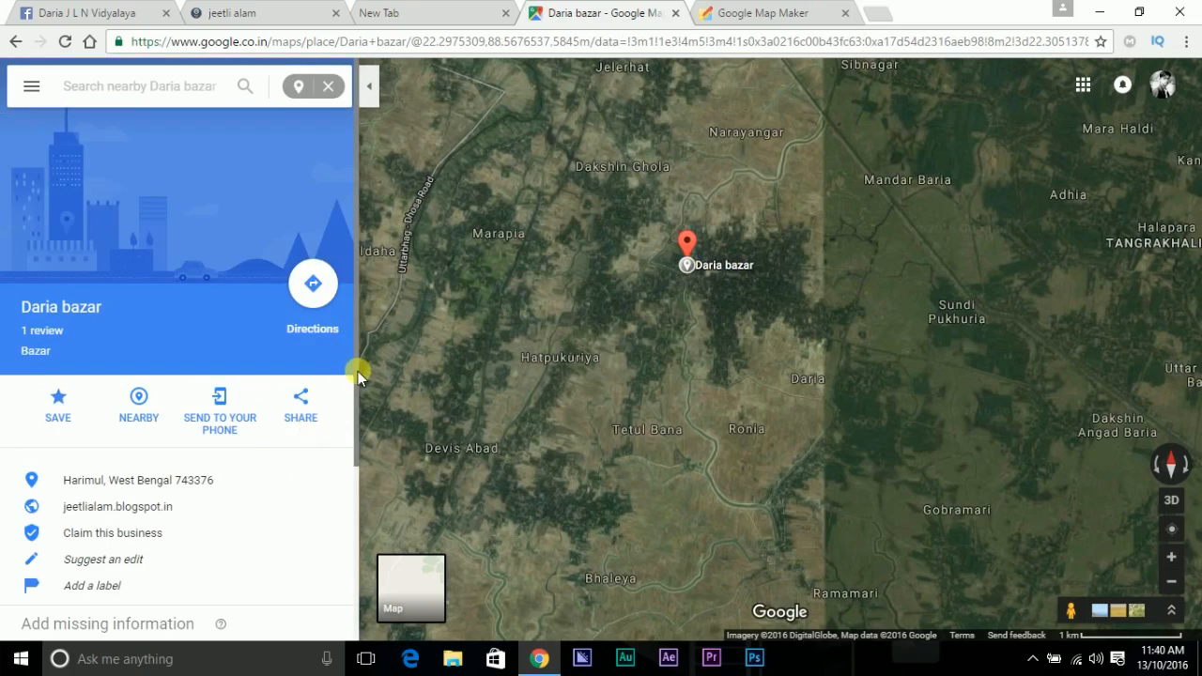
{"action": "left_click_drag", "start_coordinate": [357, 386], "coordinate": [343, 345]}
{"action": "left_click", "coordinate": [131, 402]}
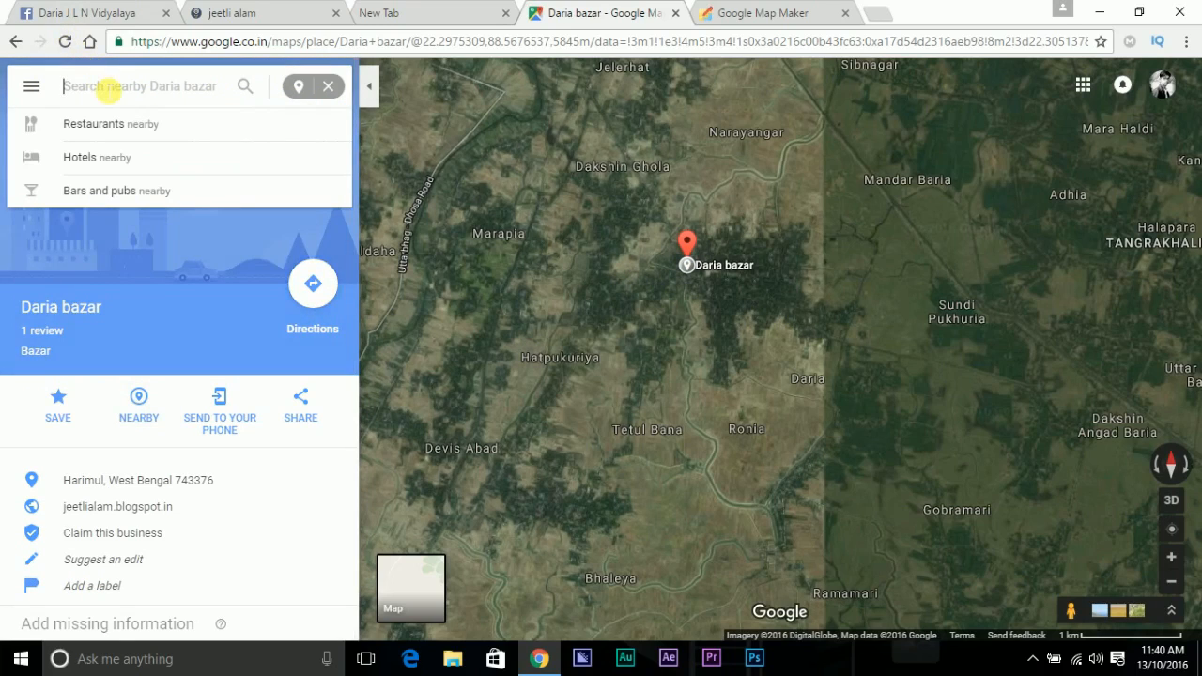
{"action": "type", "text": "c"}
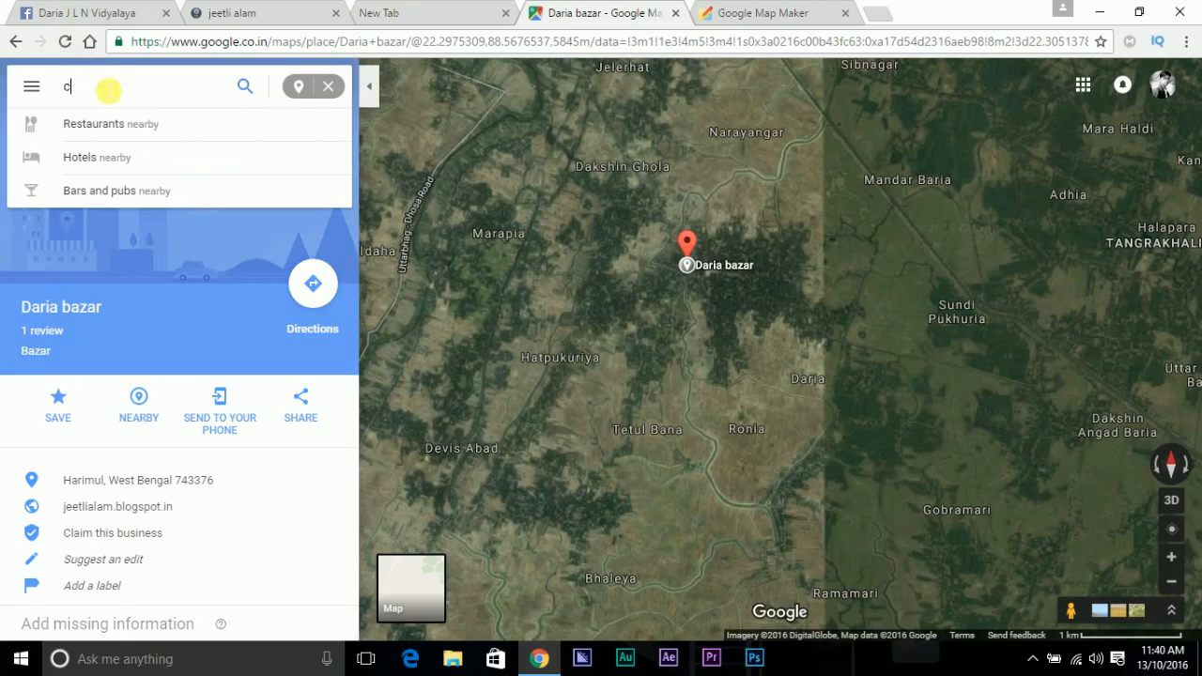
{"action": "key", "text": "BackSpace"}
{"action": "key", "text": "BackSpace"}
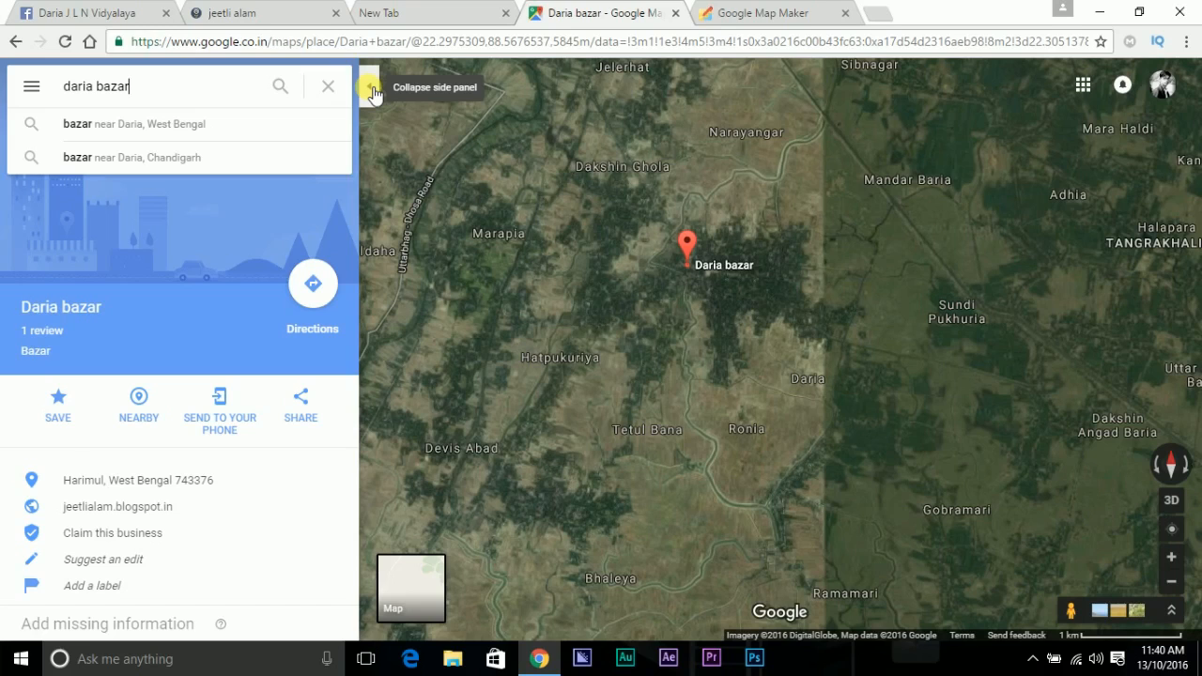
Hide the place details and view the roads and buildings around the Daria bazar marker at close satellite scale
{"action": "left_click", "coordinate": [371, 89]}
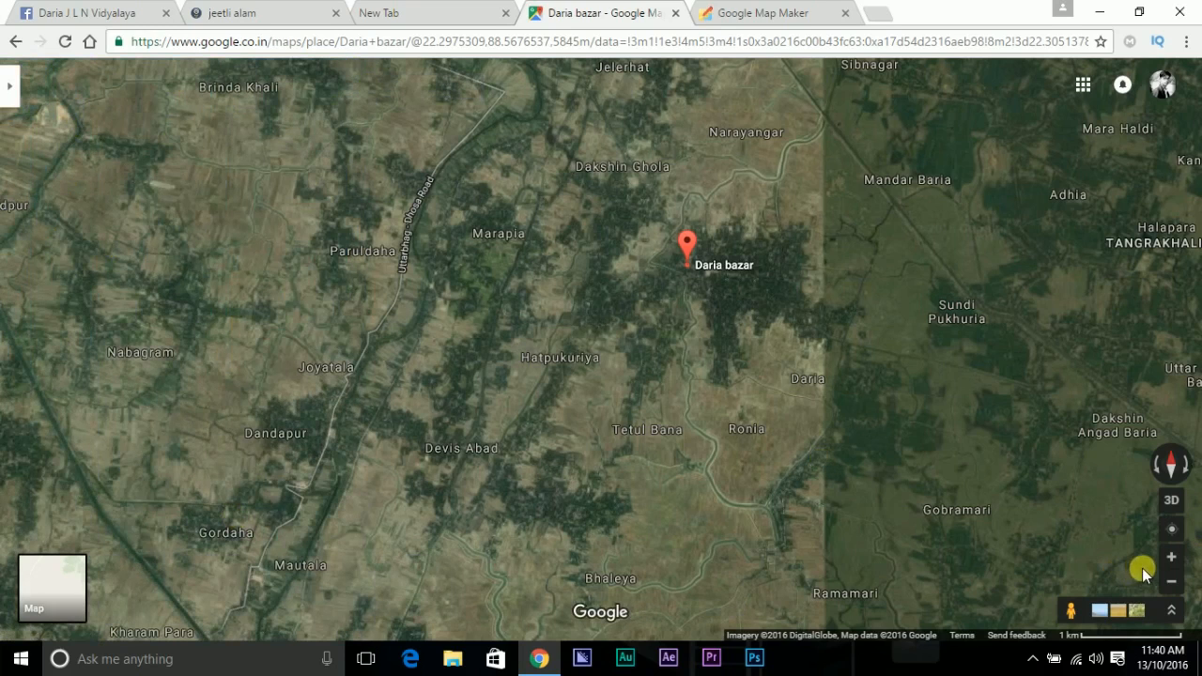
{"action": "left_click", "coordinate": [1172, 561]}
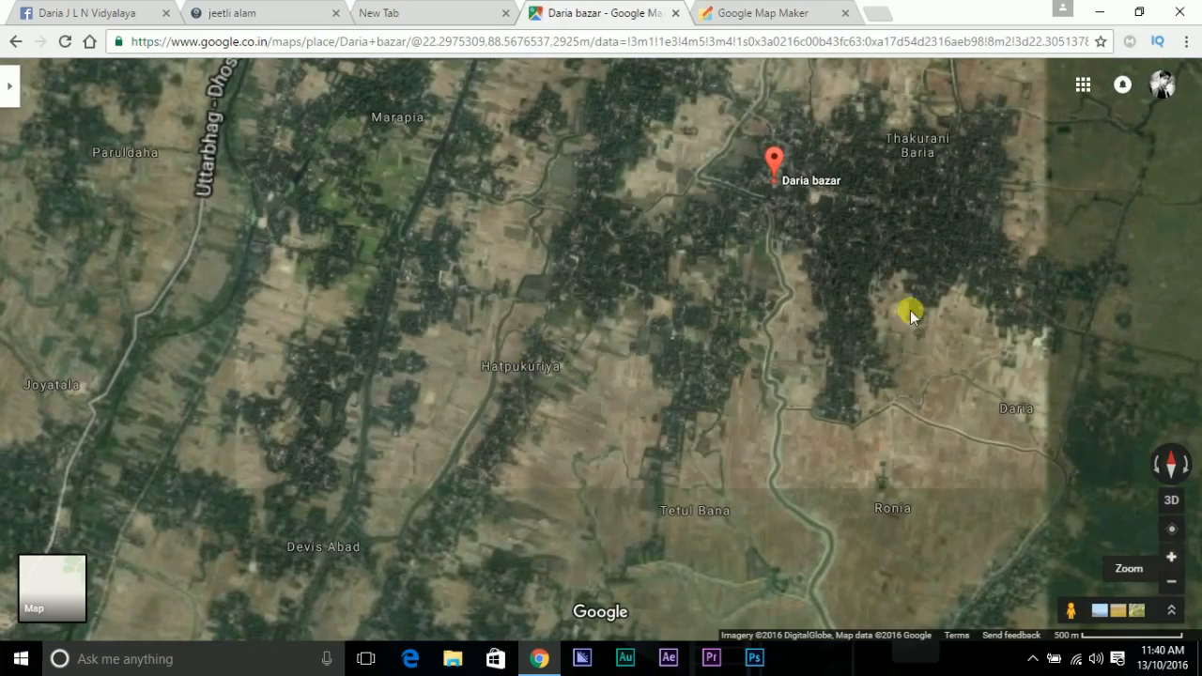
{"action": "left_click_drag", "start_coordinate": [884, 328], "coordinate": [878, 382]}
{"action": "left_click_drag", "start_coordinate": [845, 313], "coordinate": [800, 403]}
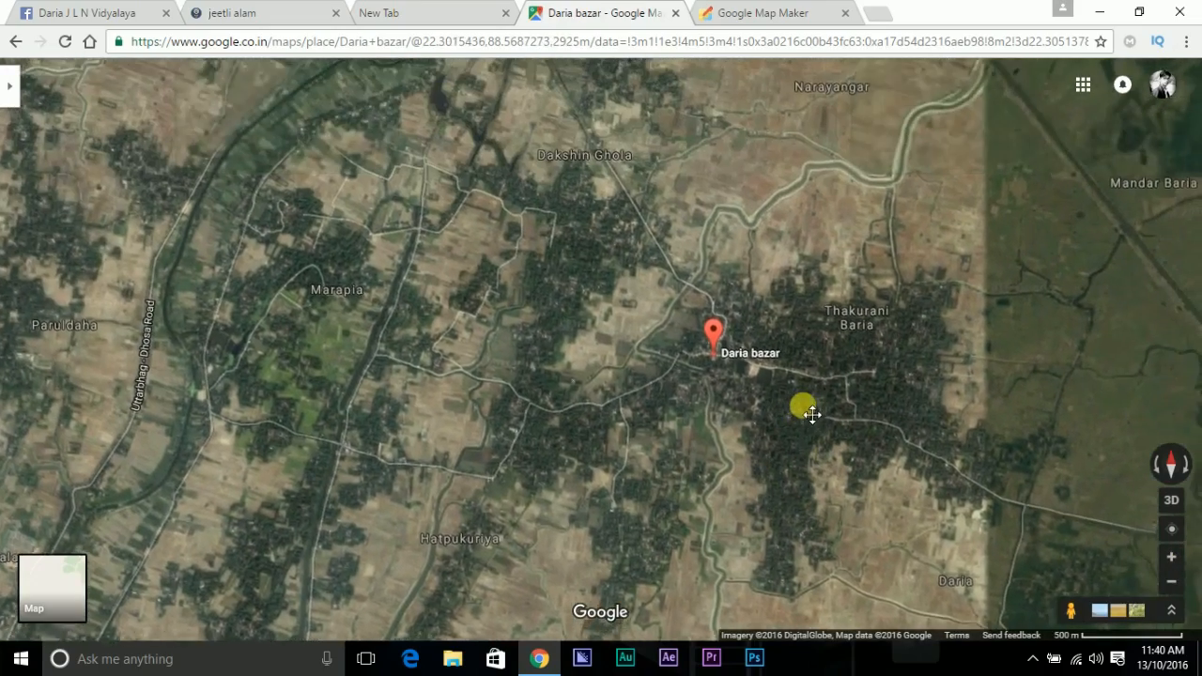
{"action": "left_click", "coordinate": [1172, 561]}
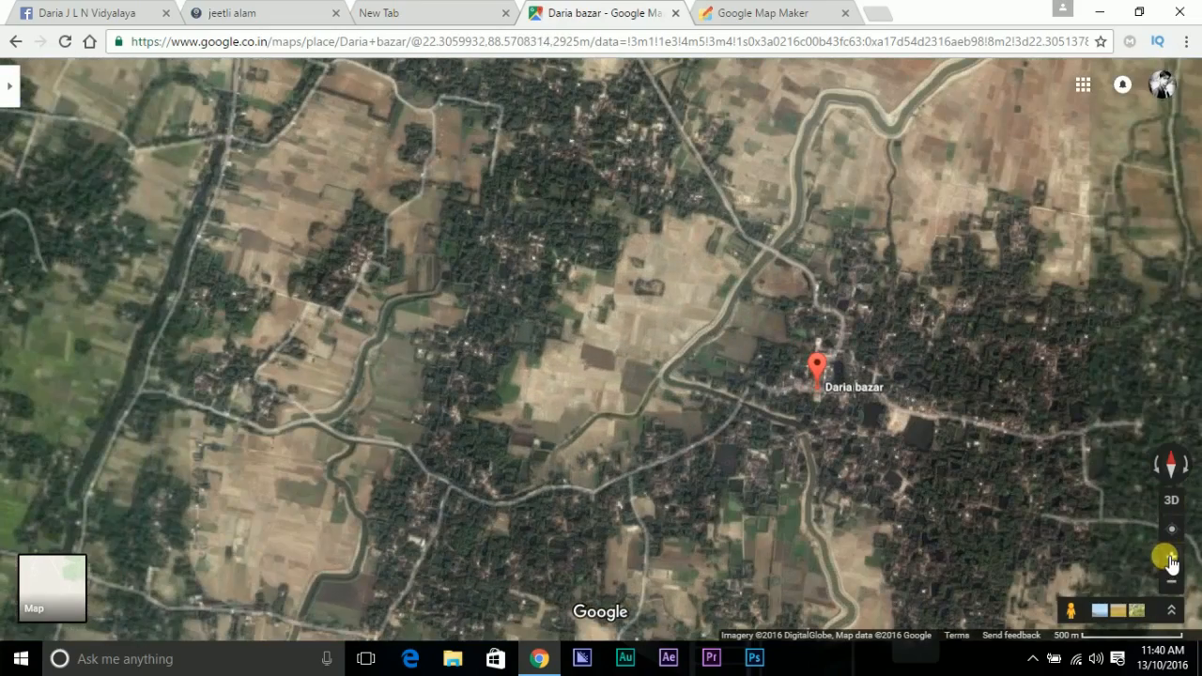
{"action": "left_click_drag", "start_coordinate": [906, 450], "coordinate": [698, 361]}
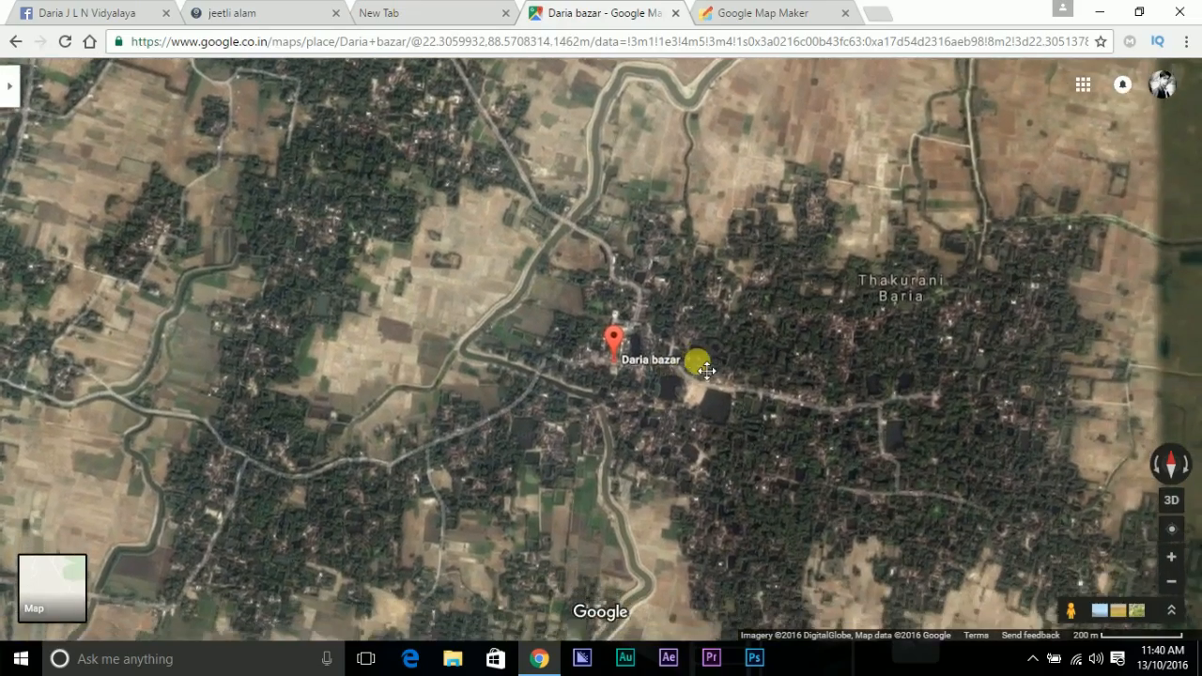
{"action": "left_click", "coordinate": [1174, 558]}
{"action": "left_click", "coordinate": [1174, 558]}
{"action": "left_click_drag", "start_coordinate": [902, 191], "coordinate": [714, 471]}
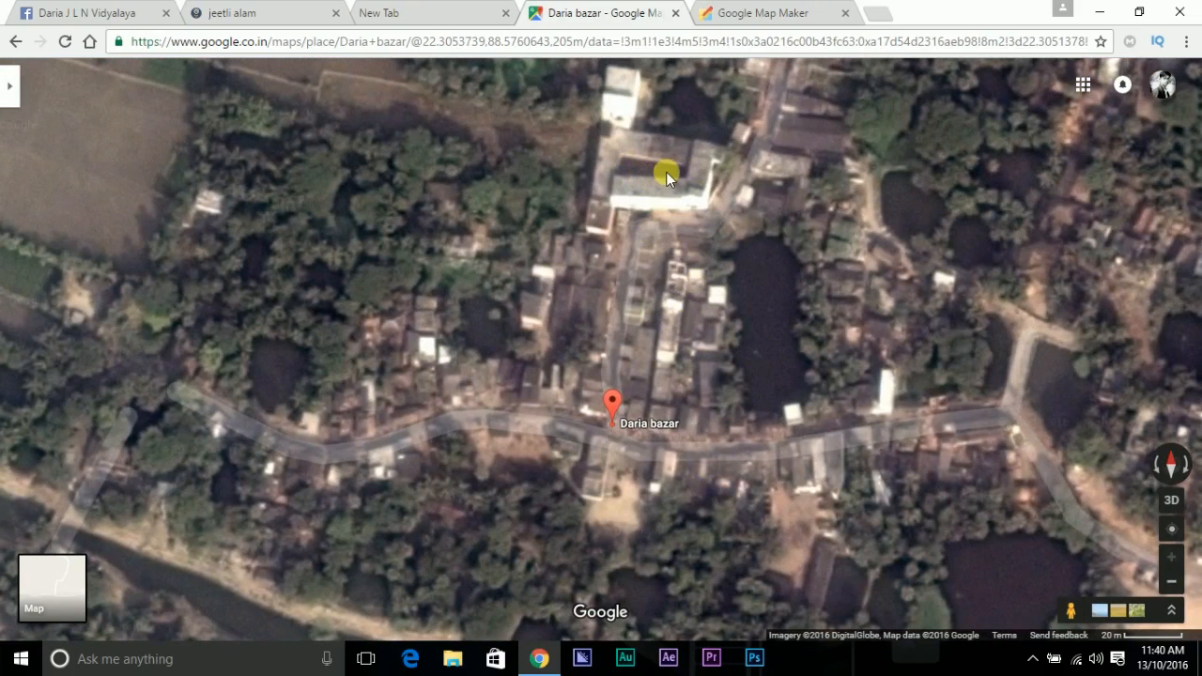
Examine the large building north of the Daria bazar marker in Google Maps and the same surroundings in Map Maker
{"action": "left_click_drag", "start_coordinate": [667, 179], "coordinate": [636, 254]}
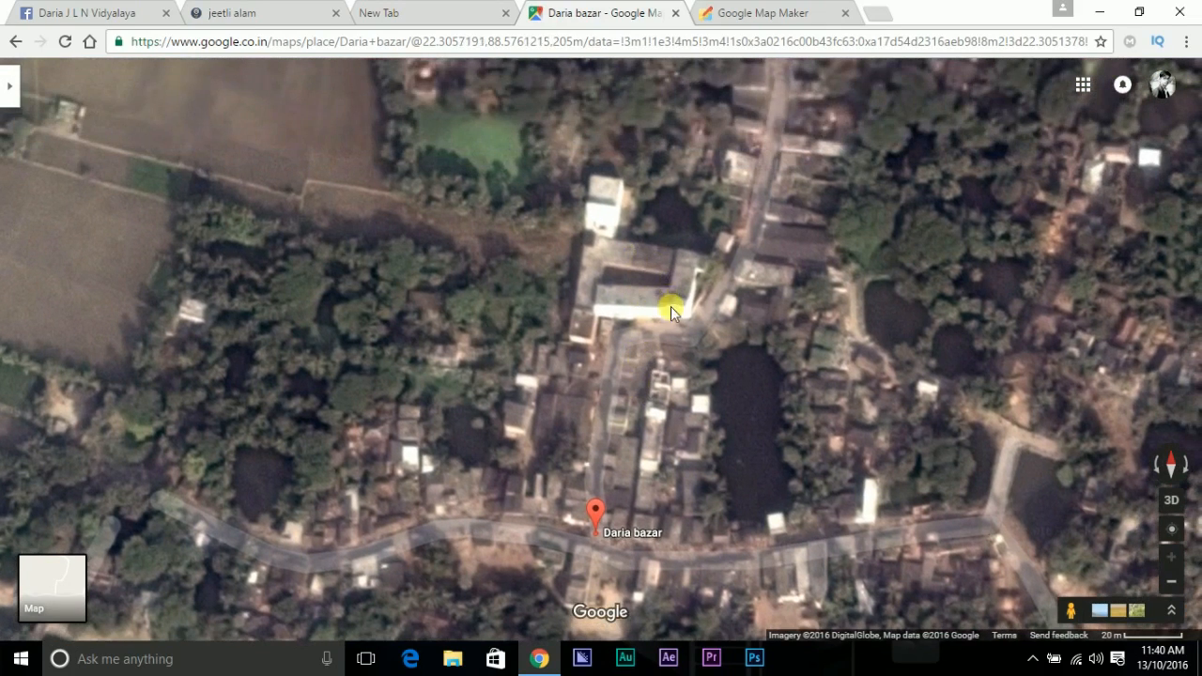
{"action": "left_click_drag", "start_coordinate": [684, 298], "coordinate": [639, 265]}
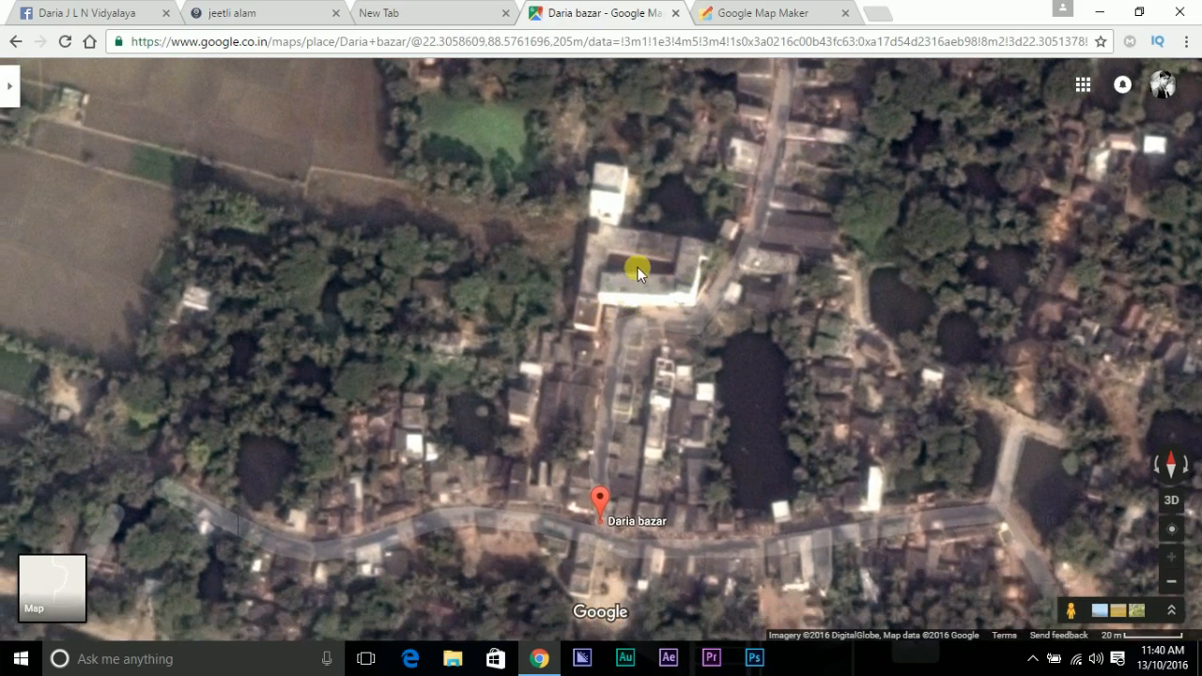
{"action": "left_click_drag", "start_coordinate": [646, 399], "coordinate": [658, 314]}
{"action": "left_click_drag", "start_coordinate": [624, 175], "coordinate": [619, 255]}
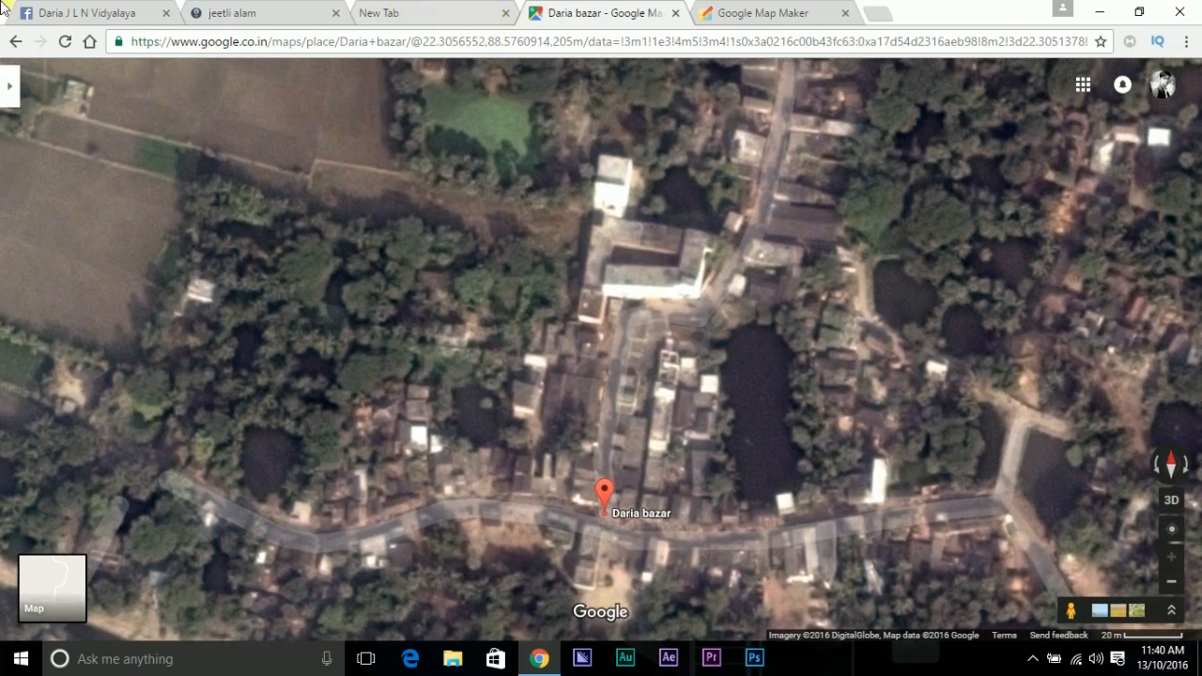
{"action": "left_click", "coordinate": [732, 14]}
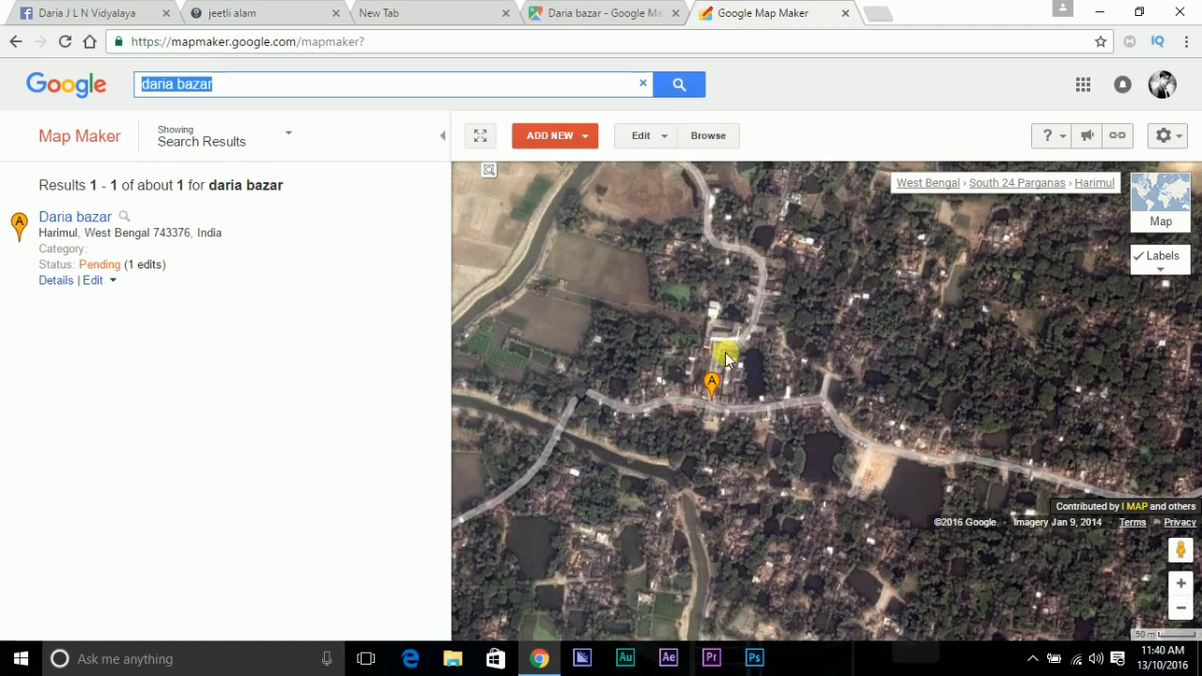
{"action": "left_click", "coordinate": [1185, 586]}
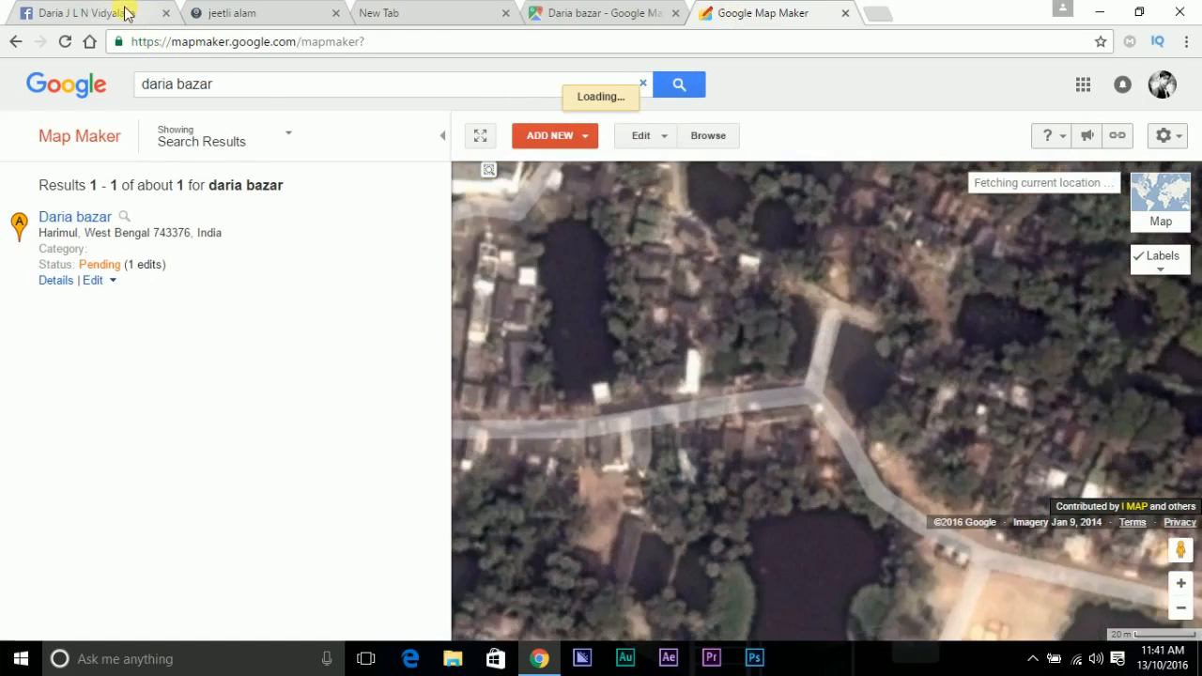
Take the school name "Daria J L N Vidyalaya" from its Facebook page and search for it in Google Maps instead of Daria bazar
{"action": "left_click", "coordinate": [127, 14]}
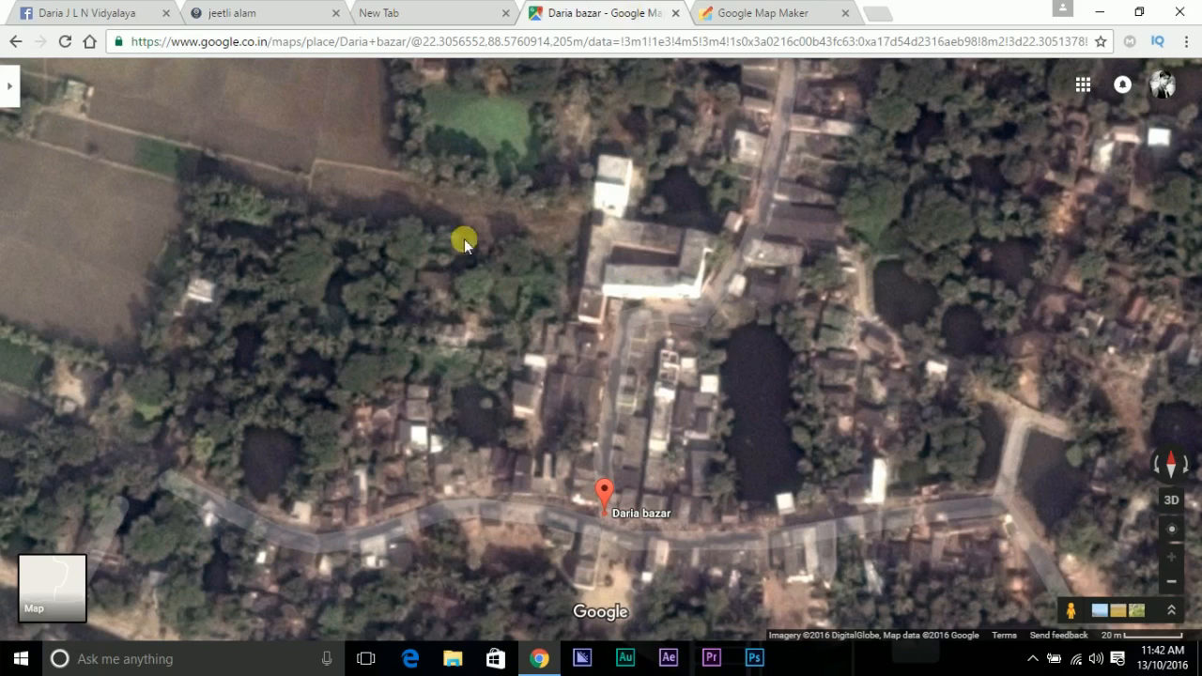
{"action": "left_click", "coordinate": [12, 91]}
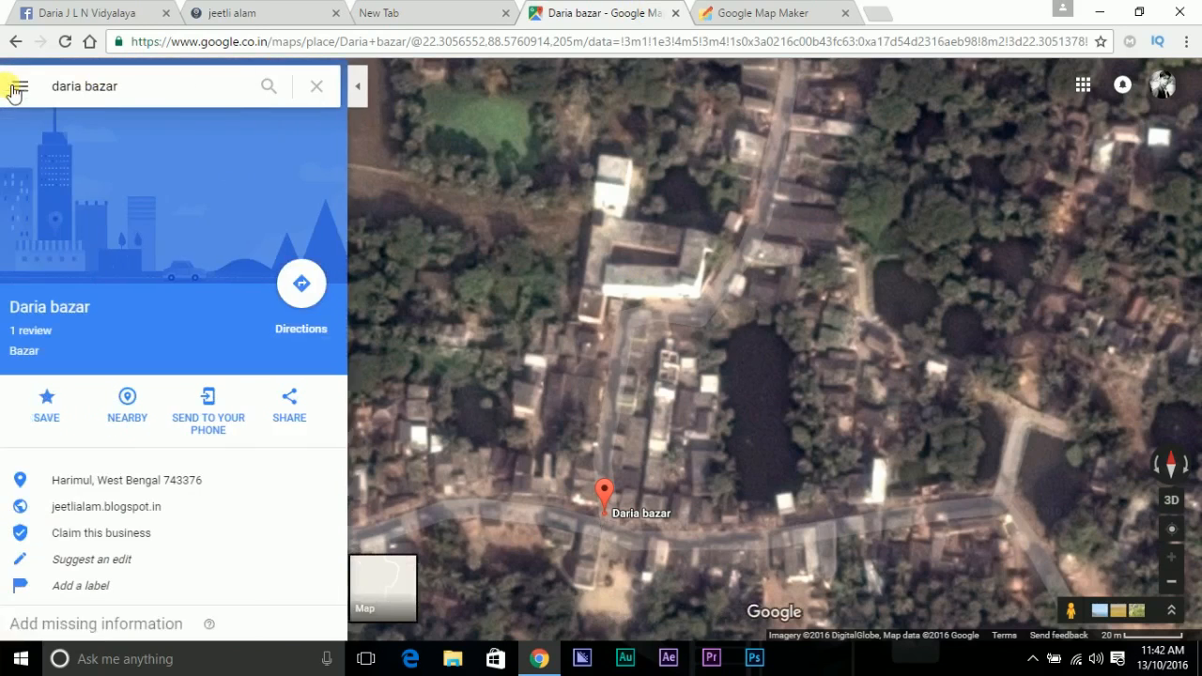
{"action": "left_click", "coordinate": [155, 93]}
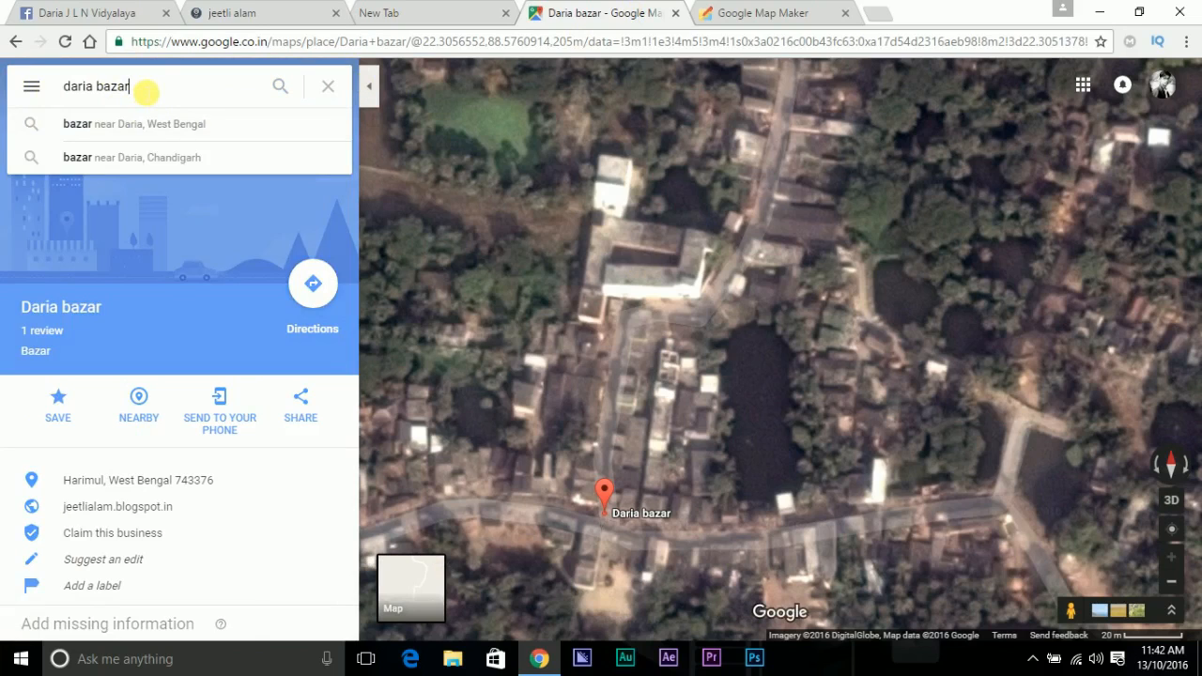
{"action": "key", "text": "ctrl+a"}
{"action": "key", "text": "BackSpace"}
{"action": "right_click", "coordinate": [141, 87]}
{"action": "left_click", "coordinate": [184, 192]}
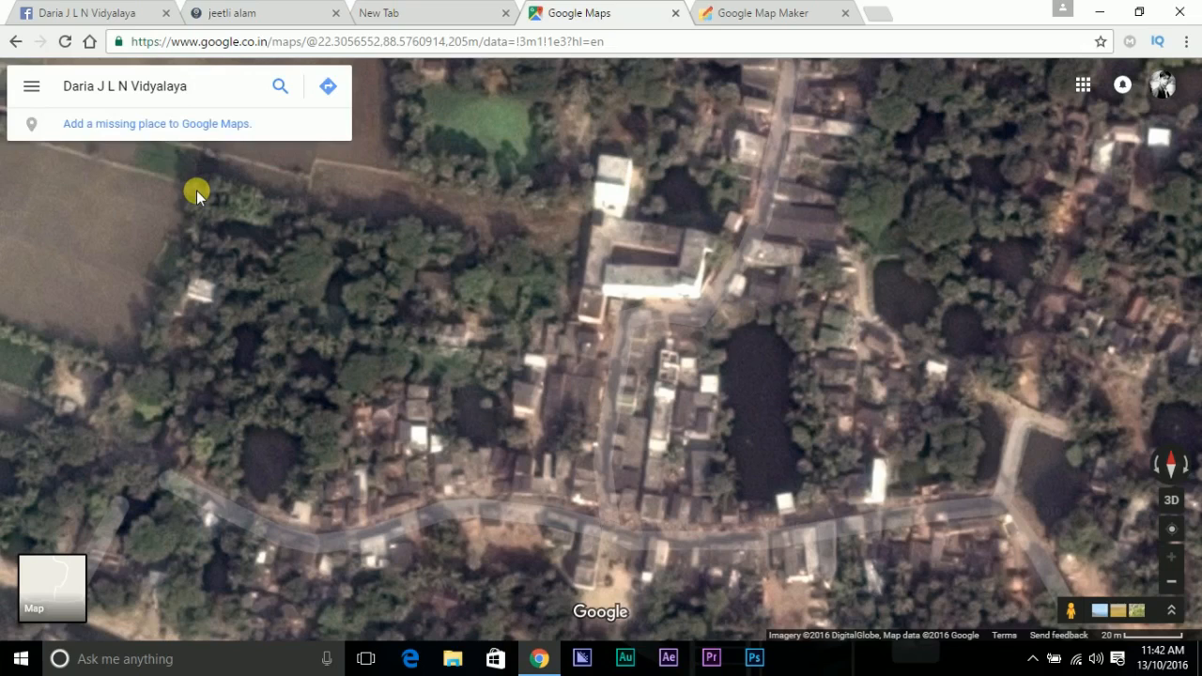
{"action": "key", "text": "Return"}
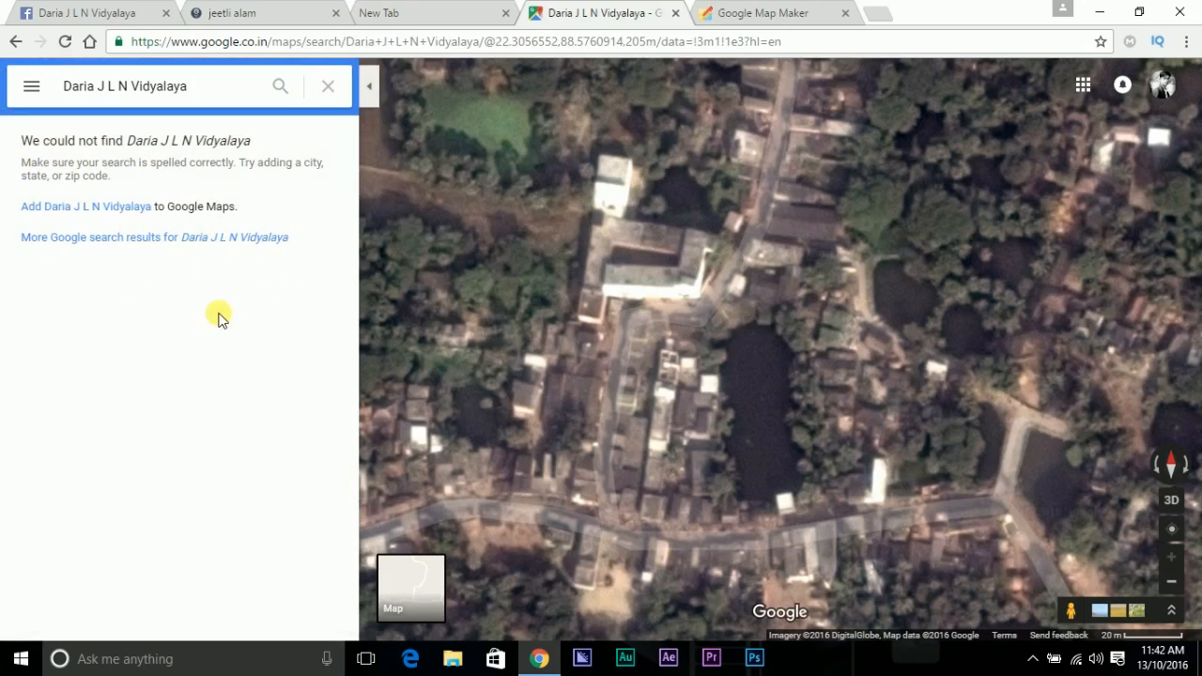
Switch to Map Maker and search for "Daria J L N Vidyalaya" instead of "daria bazar"
{"action": "left_click", "coordinate": [768, 15]}
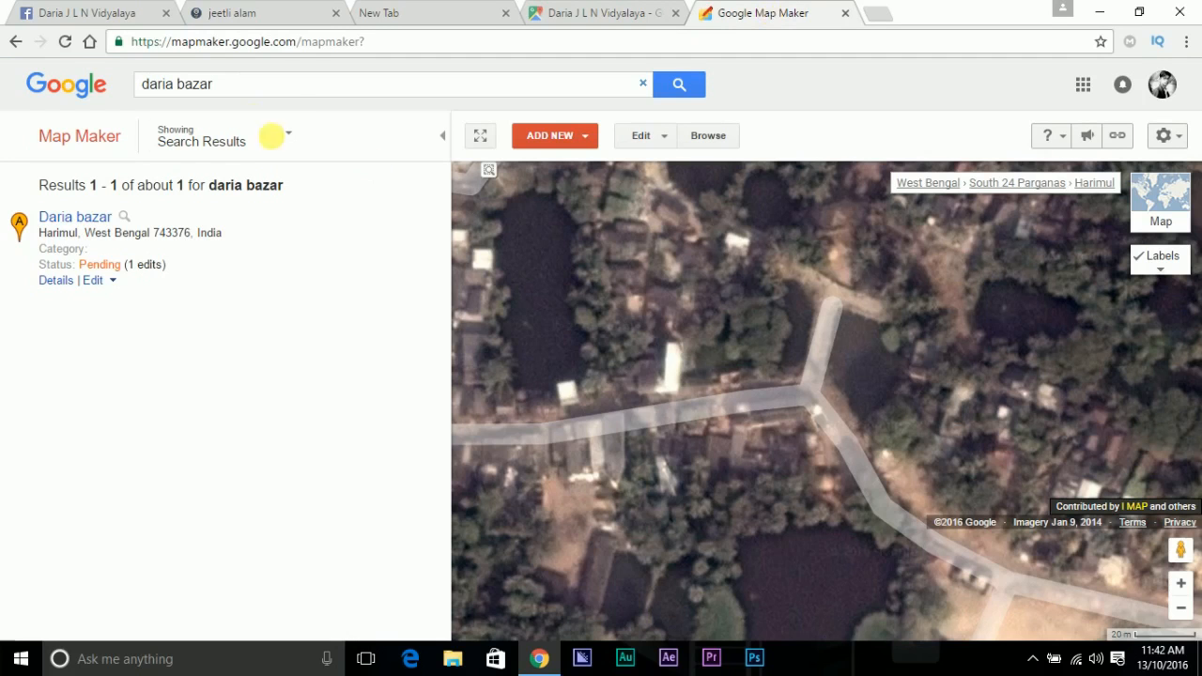
{"action": "left_click", "coordinate": [249, 94]}
{"action": "key", "text": "BackSpace"}
{"action": "key", "text": "BackSpace"}
{"action": "key", "text": "BackSpace"}
{"action": "key", "text": "BackSpace"}
{"action": "key", "text": "BackSpace"}
{"action": "key", "text": "BackSpace"}
{"action": "key", "text": "BackSpace"}
{"action": "key", "text": "BackSpace"}
{"action": "key", "text": "BackSpace"}
{"action": "key", "text": "BackSpace"}
{"action": "right_click", "coordinate": [241, 85]}
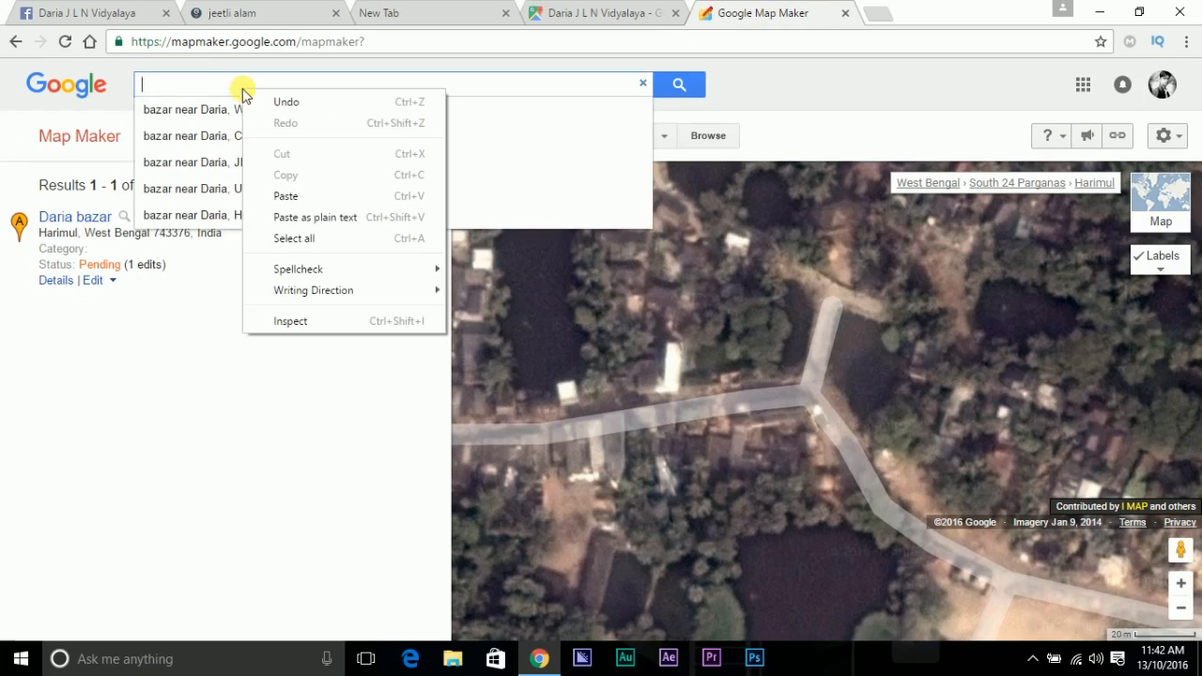
{"action": "left_click", "coordinate": [286, 196]}
{"action": "left_click", "coordinate": [683, 84]}
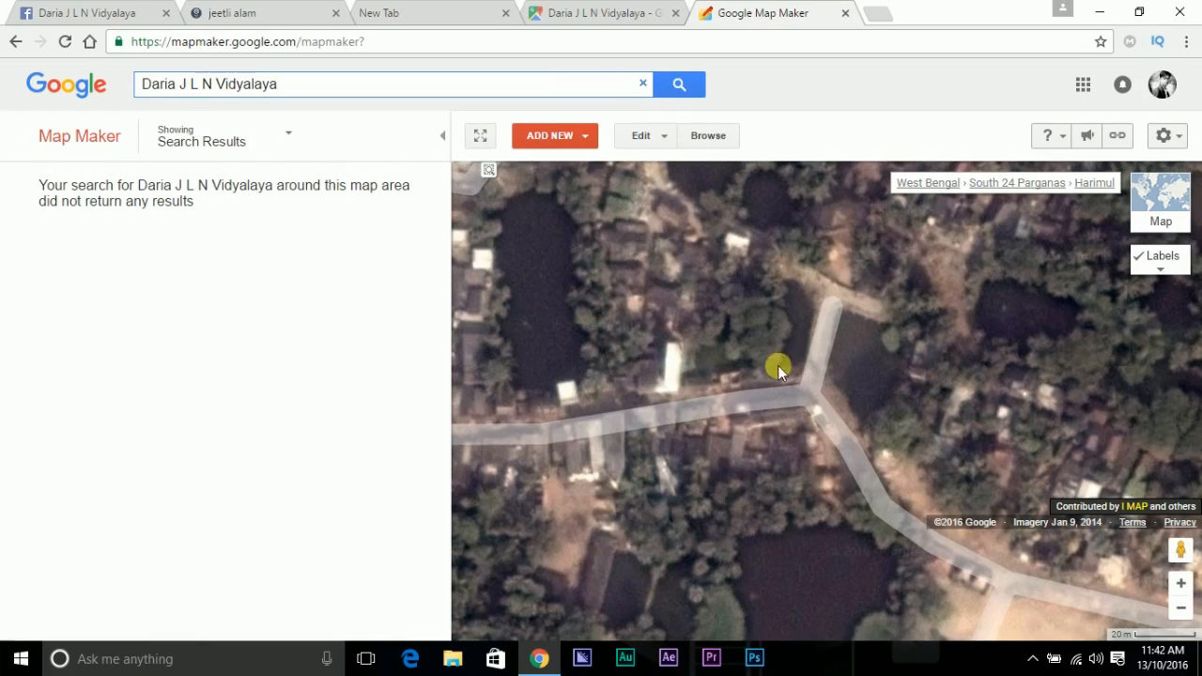
Add a new place in Map Maker with its marker on the courtyard of the large building north of Daria bazar's main road
{"action": "left_click_drag", "start_coordinate": [775, 326], "coordinate": [816, 321]}
{"action": "left_click", "coordinate": [1181, 608]}
{"action": "left_click_drag", "start_coordinate": [680, 276], "coordinate": [670, 397]}
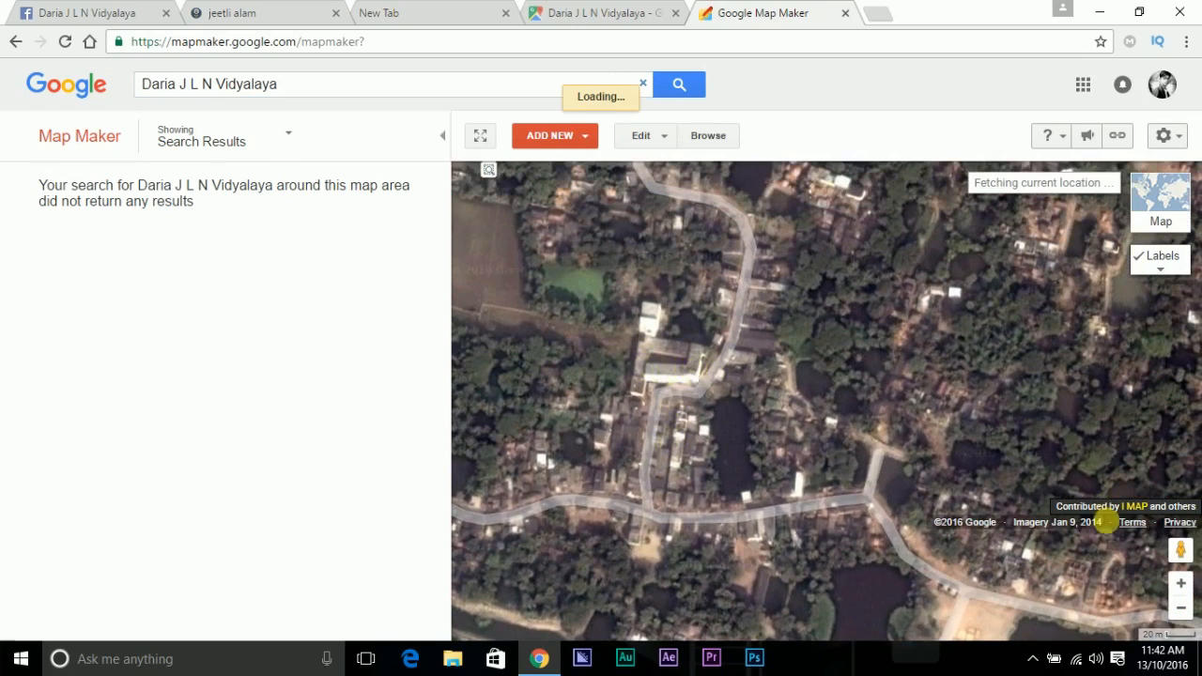
{"action": "left_click", "coordinate": [1182, 584]}
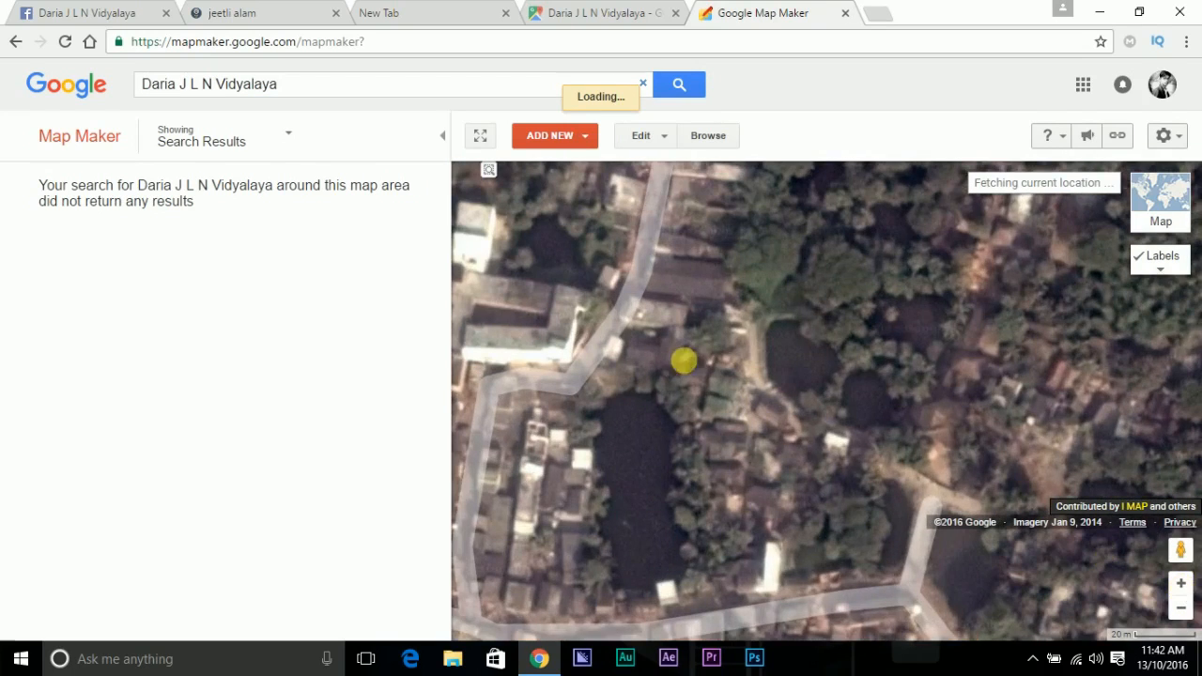
{"action": "left_click_drag", "start_coordinate": [659, 361], "coordinate": [844, 342]}
{"action": "left_click", "coordinate": [1181, 584]}
{"action": "left_click_drag", "start_coordinate": [573, 274], "coordinate": [844, 432]}
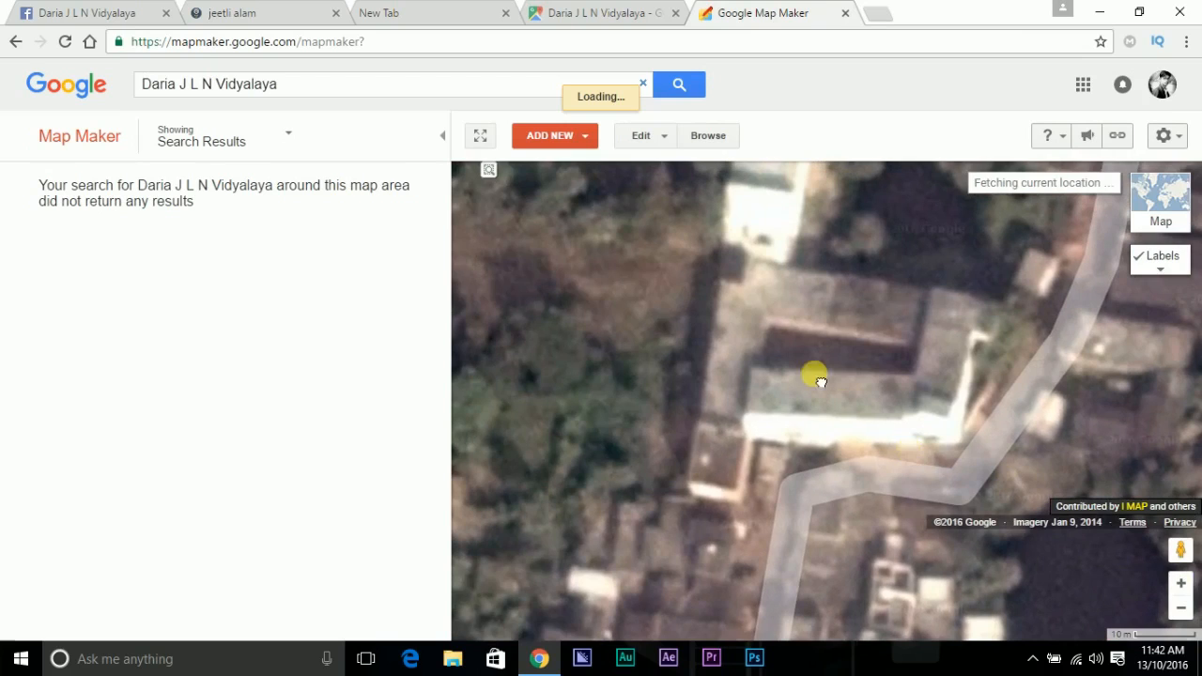
{"action": "left_click_drag", "start_coordinate": [849, 357], "coordinate": [795, 379]}
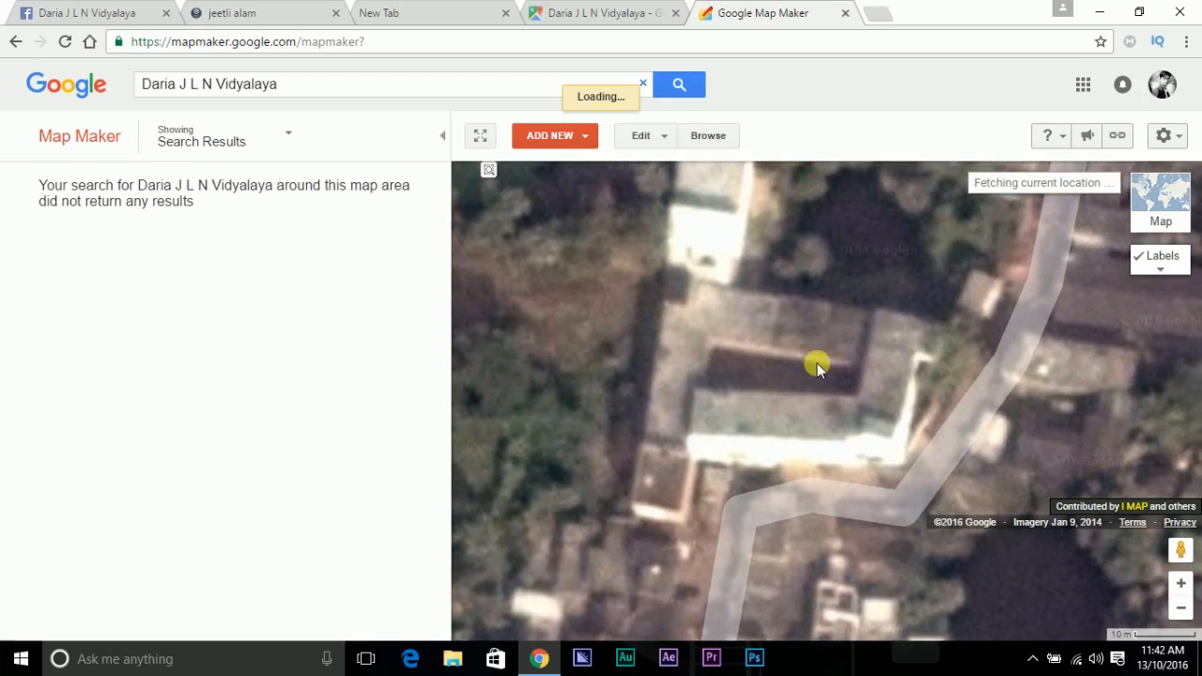
{"action": "left_click", "coordinate": [556, 138]}
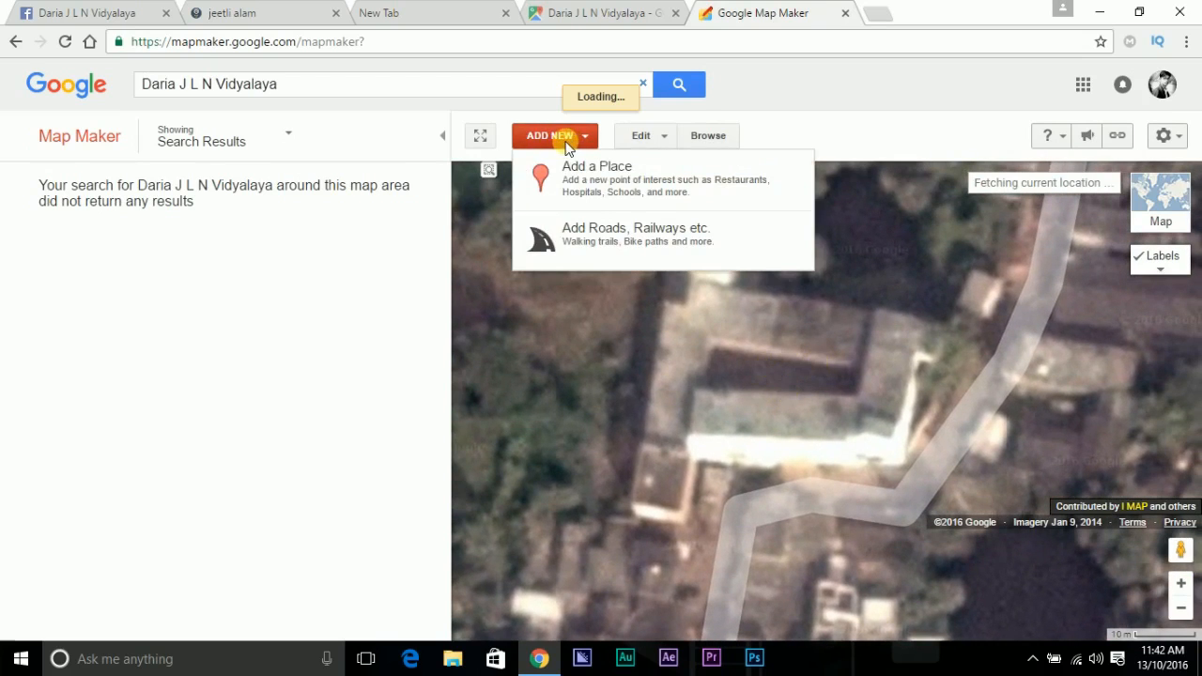
{"action": "left_click", "coordinate": [606, 186]}
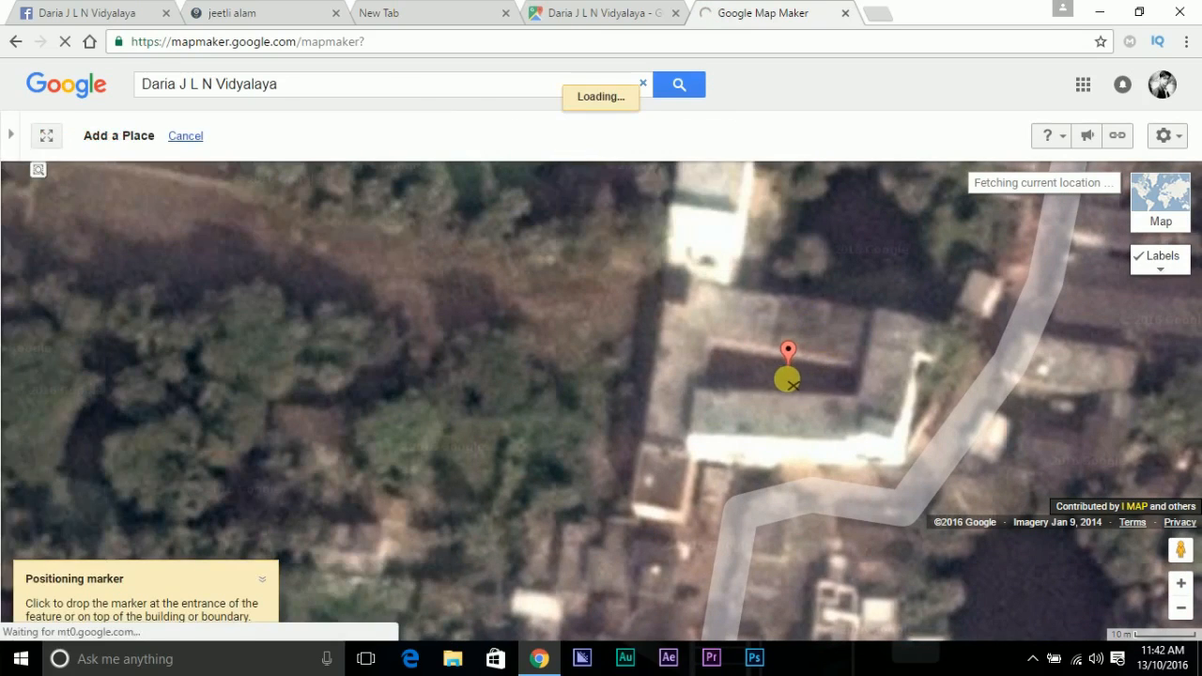
{"action": "left_click", "coordinate": [785, 390]}
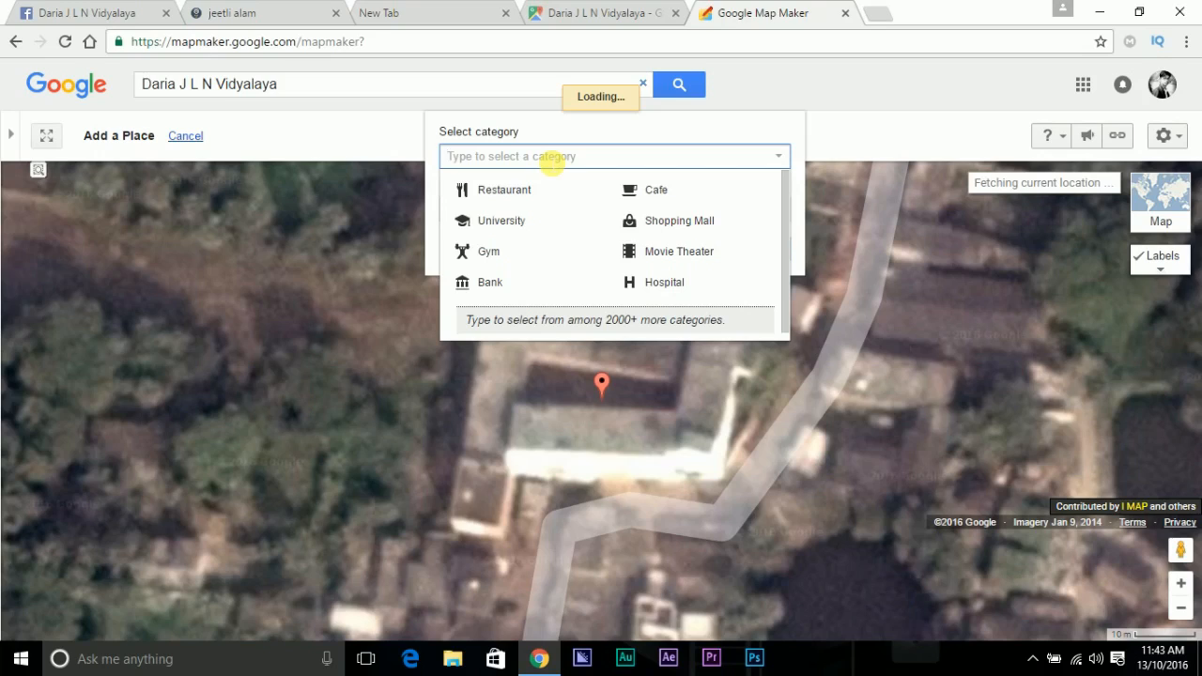
Set the new place's category to School
{"action": "type", "text": "sc"}
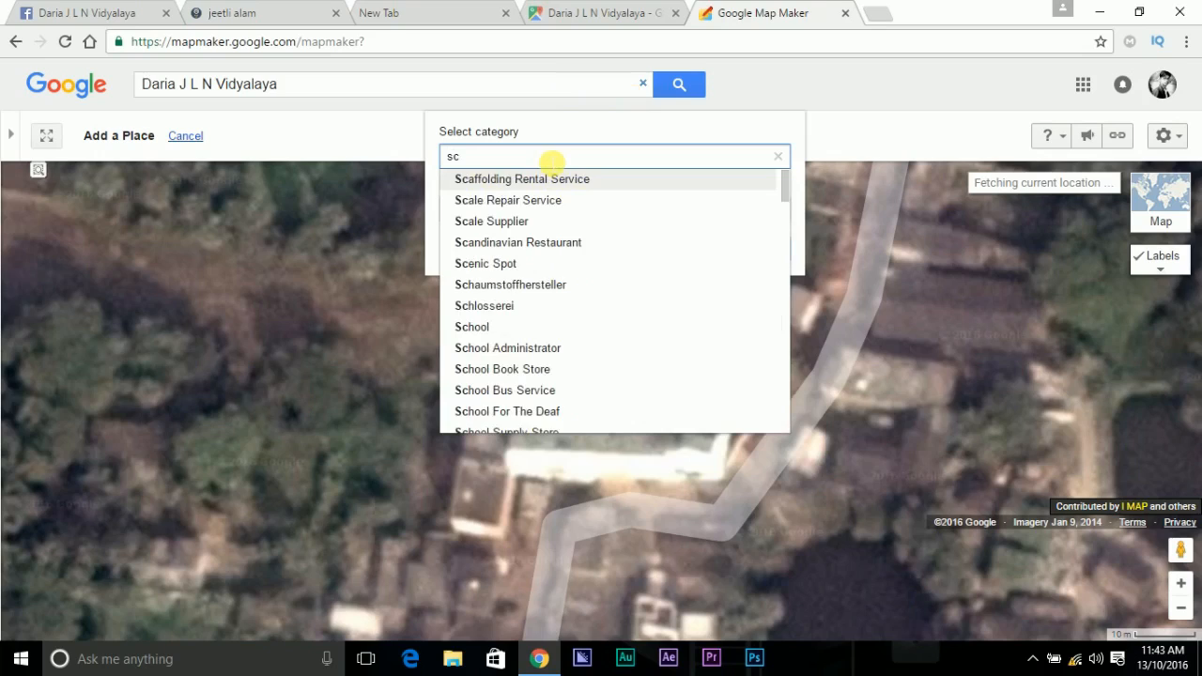
{"action": "type", "text": "h"}
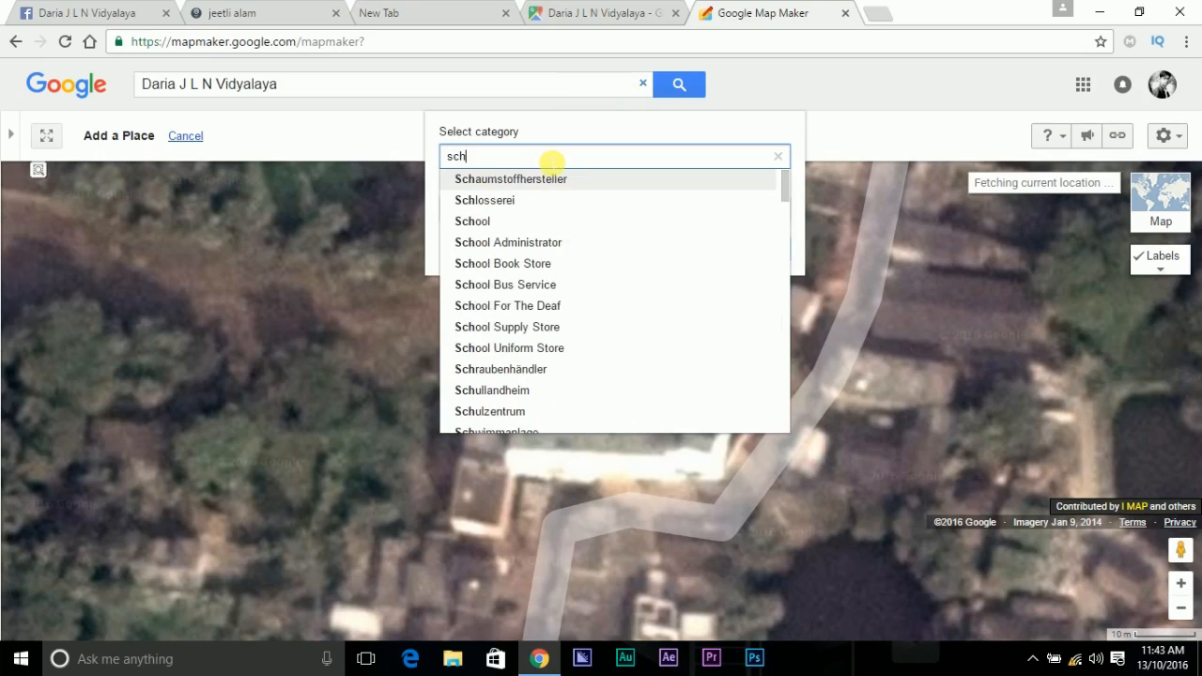
{"action": "left_click", "coordinate": [505, 229]}
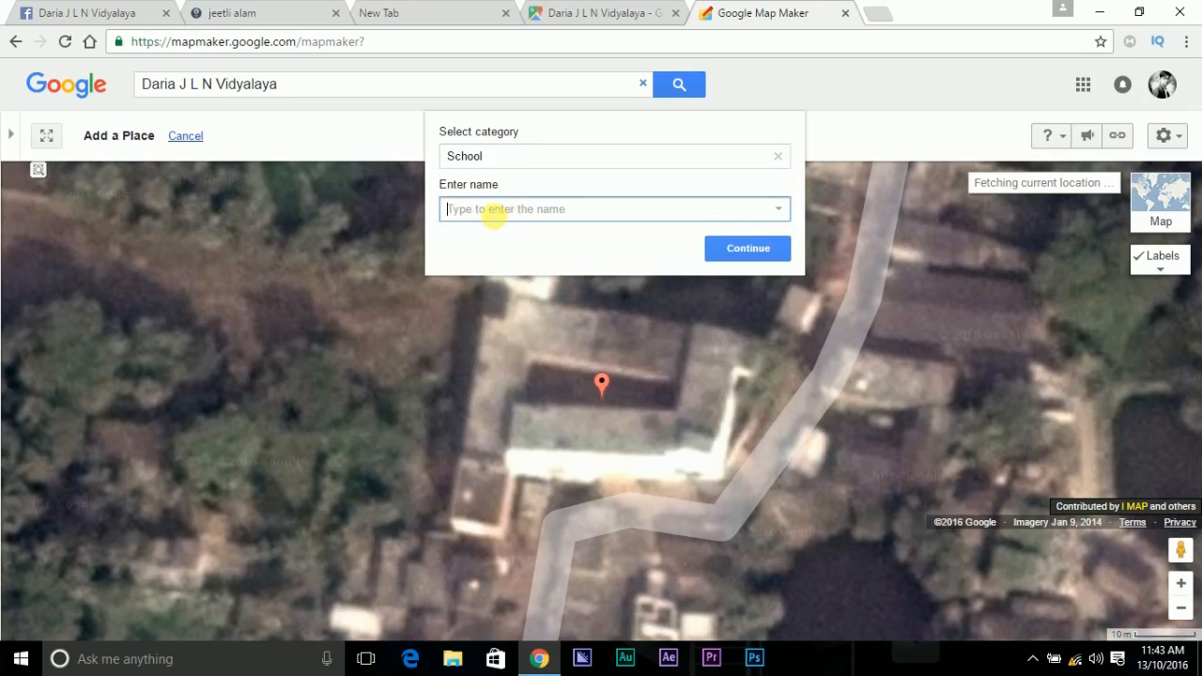
Name the new school "Daria J L N Vidyalaya" and continue to its detail form
{"action": "right_click", "coordinate": [489, 208]}
{"action": "left_click", "coordinate": [532, 314]}
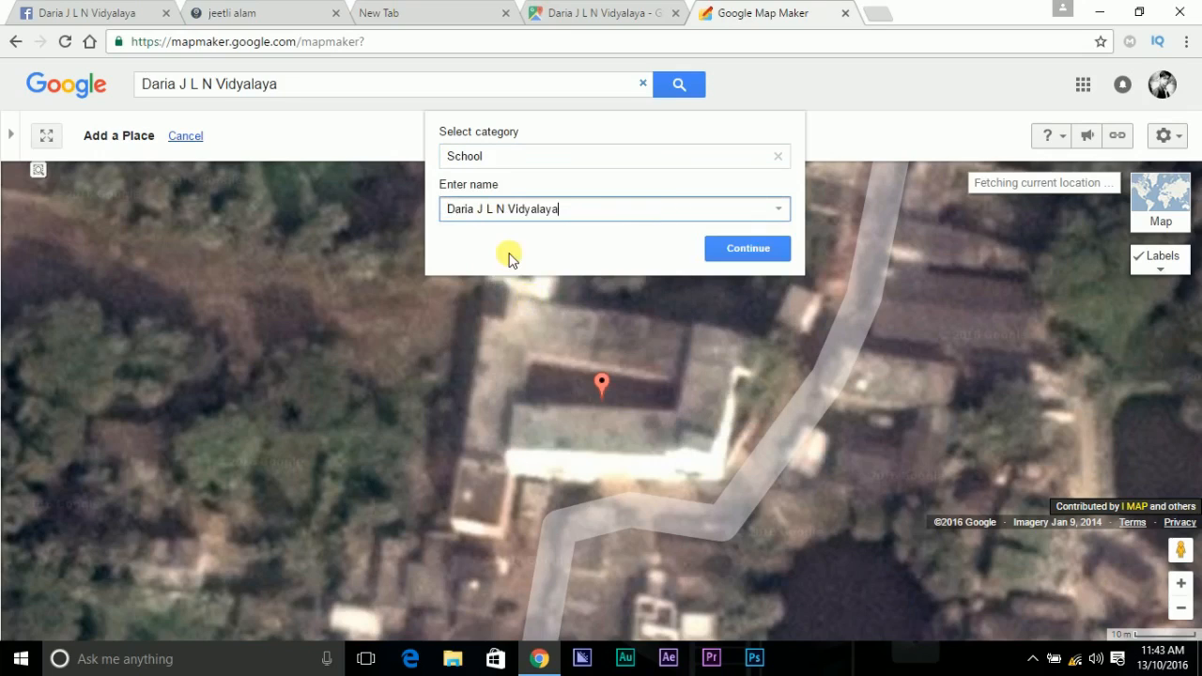
{"action": "left_click", "coordinate": [766, 254]}
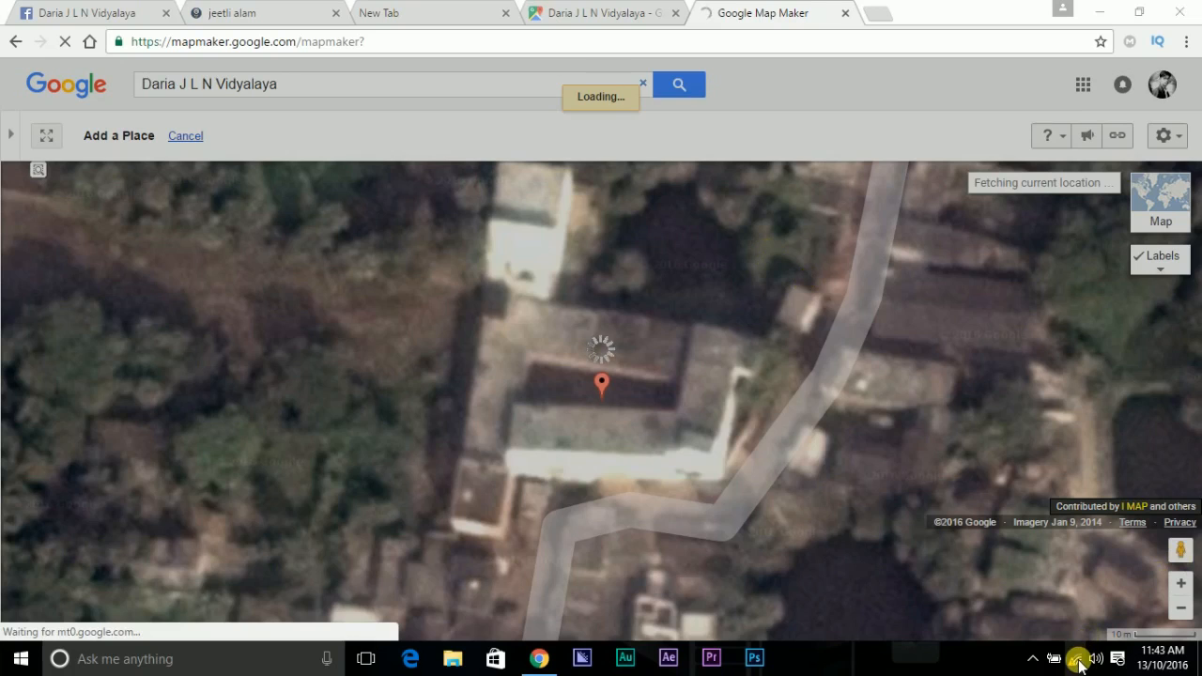
Disconnect the computer from the KAG IT Wi-Fi network and reconnect it so the map form can load
{"action": "left_click", "coordinate": [1077, 662]}
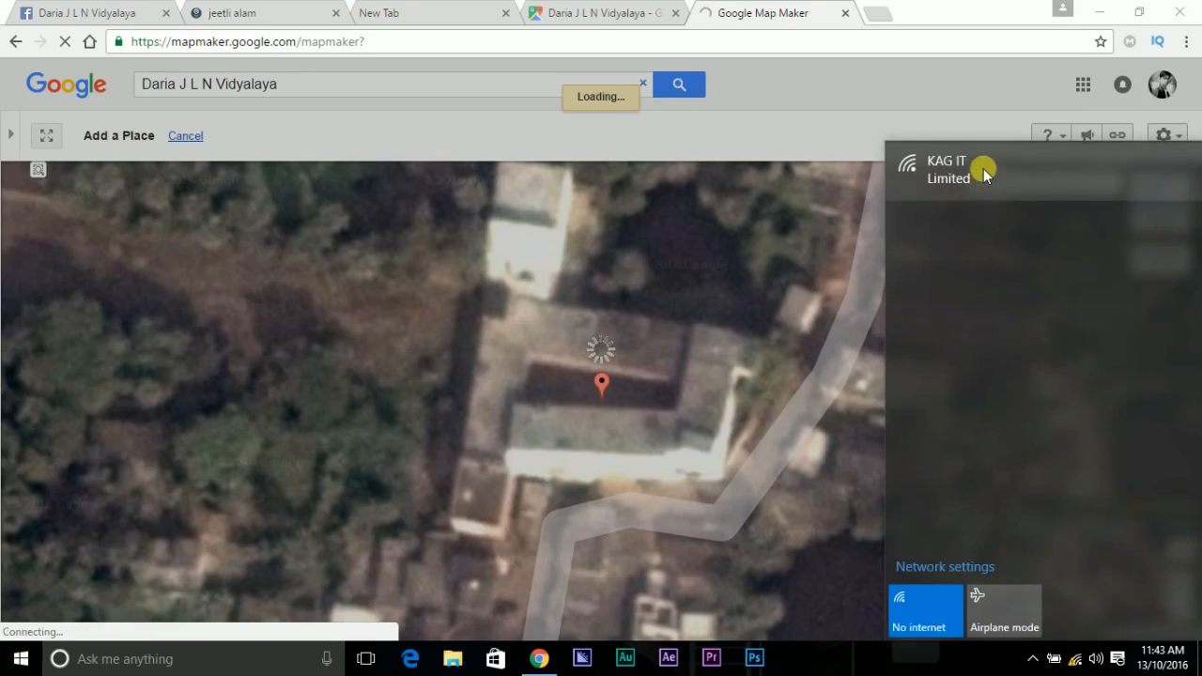
{"action": "left_click", "coordinate": [1093, 196]}
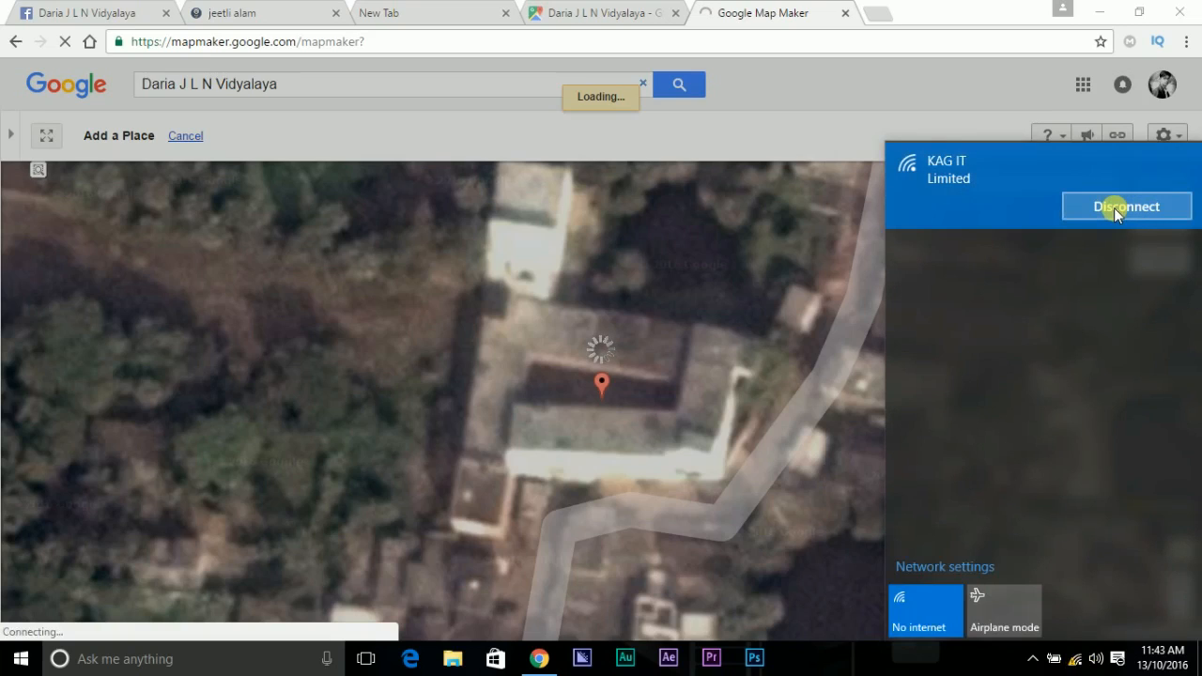
{"action": "left_click", "coordinate": [1115, 208]}
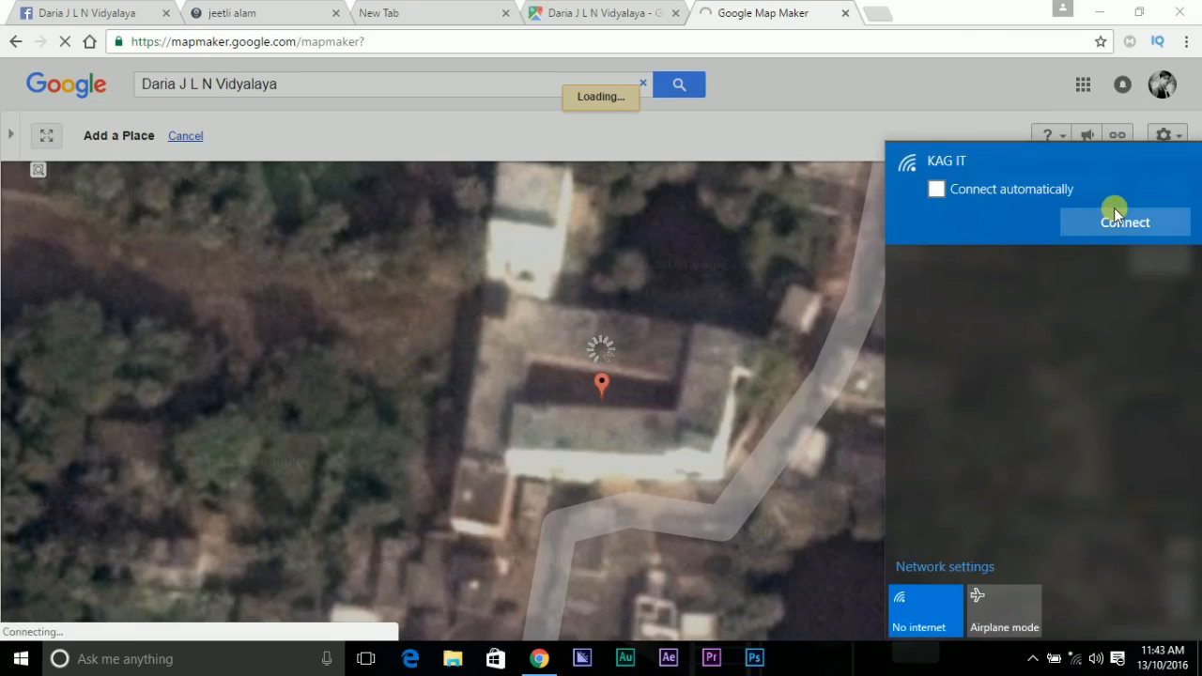
{"action": "left_click", "coordinate": [1119, 225]}
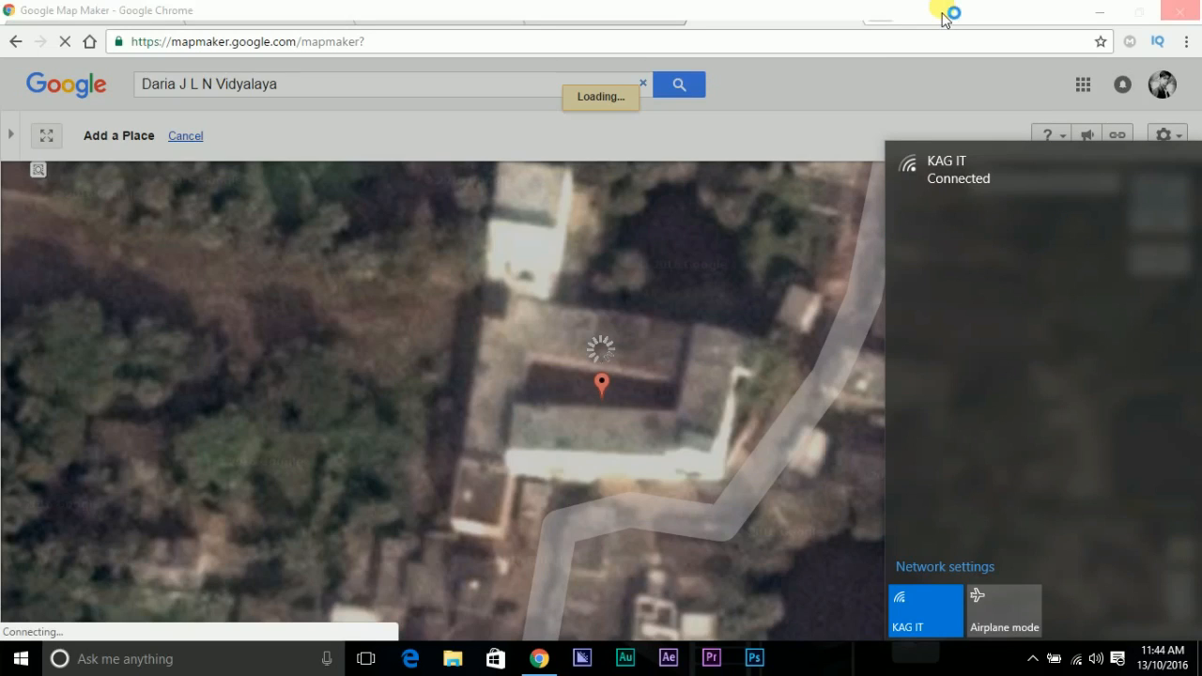
{"action": "left_click", "coordinate": [889, 65]}
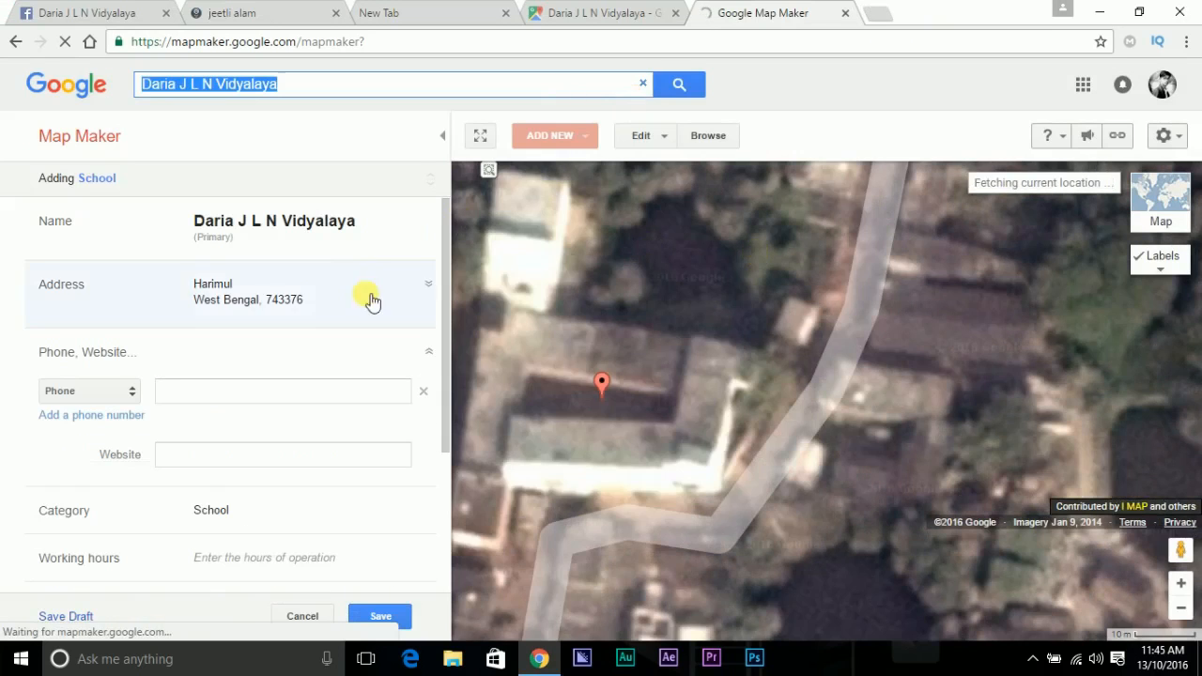
Examine the school's name details, including the language and the available name types
{"action": "left_click_drag", "start_coordinate": [445, 333], "coordinate": [444, 300]}
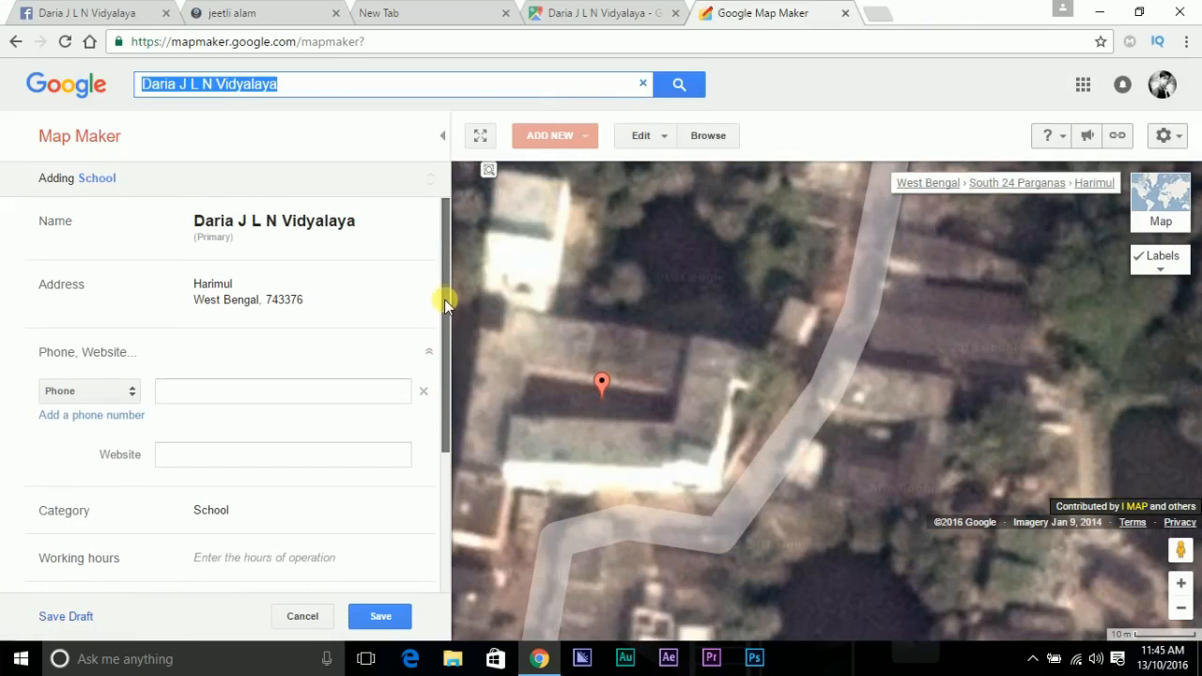
{"action": "left_click", "coordinate": [263, 245]}
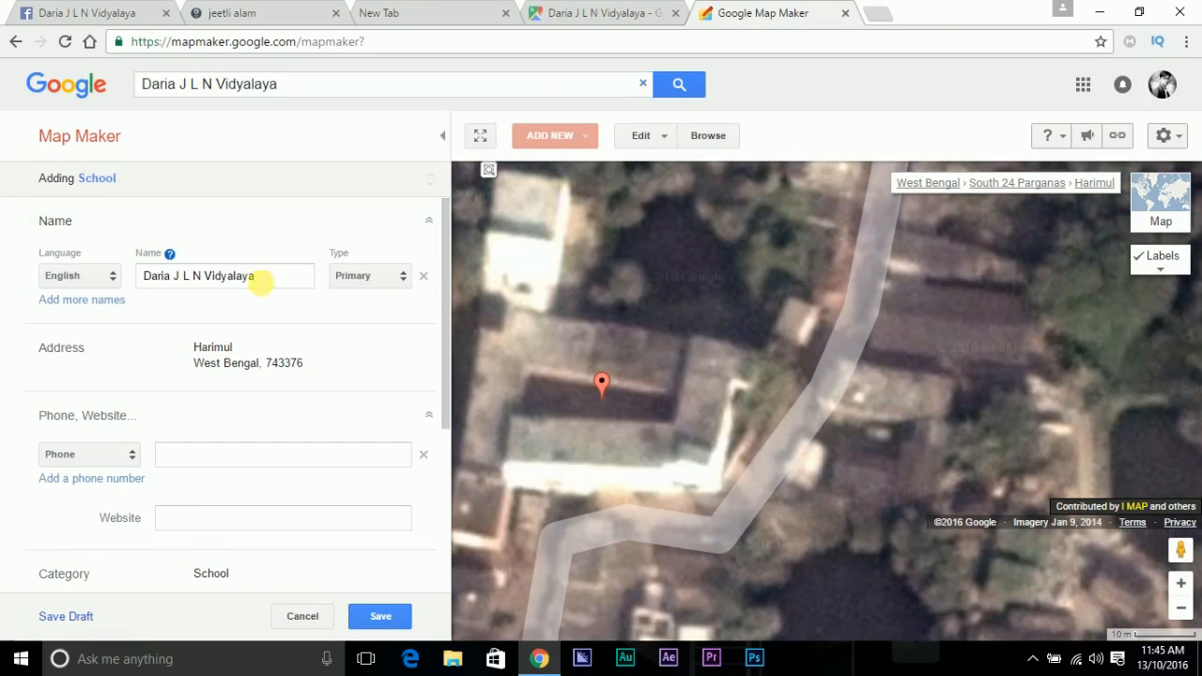
{"action": "left_click", "coordinate": [94, 282]}
{"action": "left_click", "coordinate": [94, 282]}
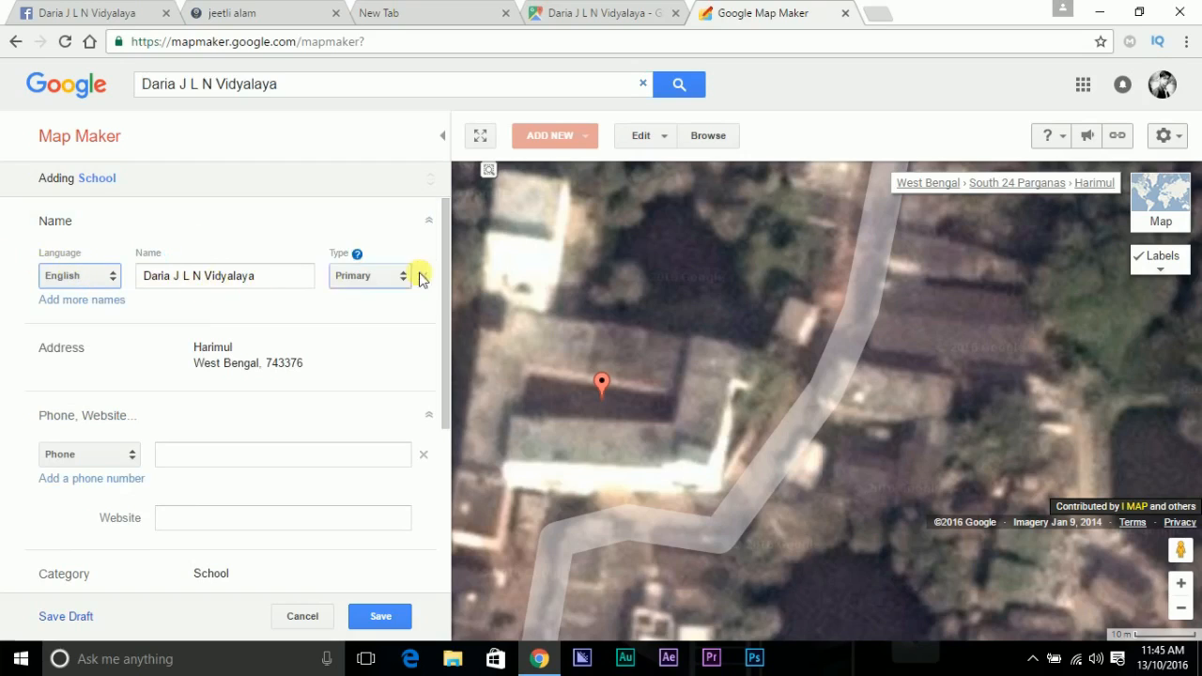
{"action": "left_click", "coordinate": [384, 275]}
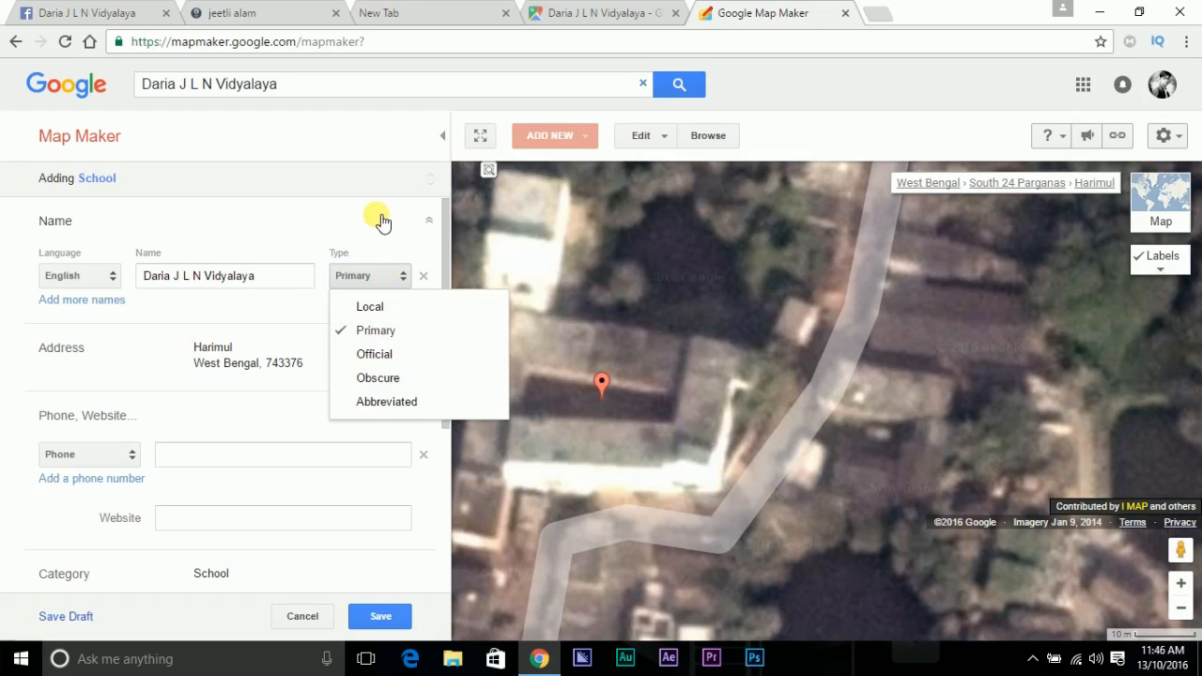
{"action": "left_click", "coordinate": [385, 238]}
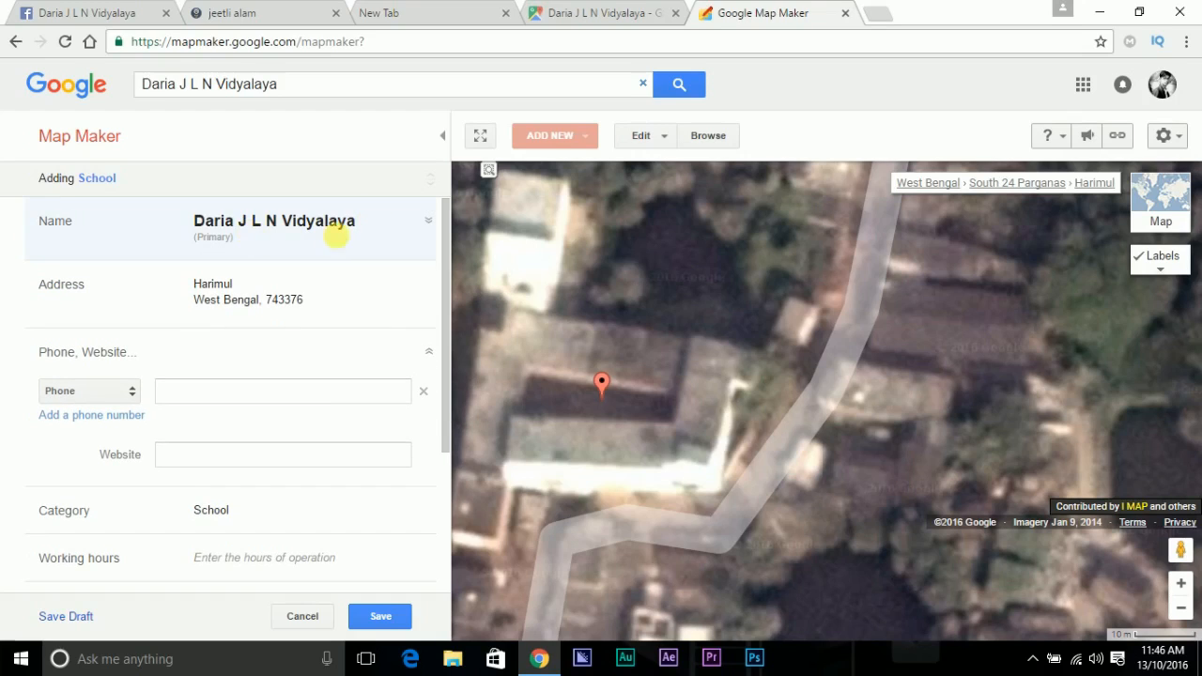
{"action": "left_click", "coordinate": [341, 237]}
{"action": "left_click", "coordinate": [341, 241]}
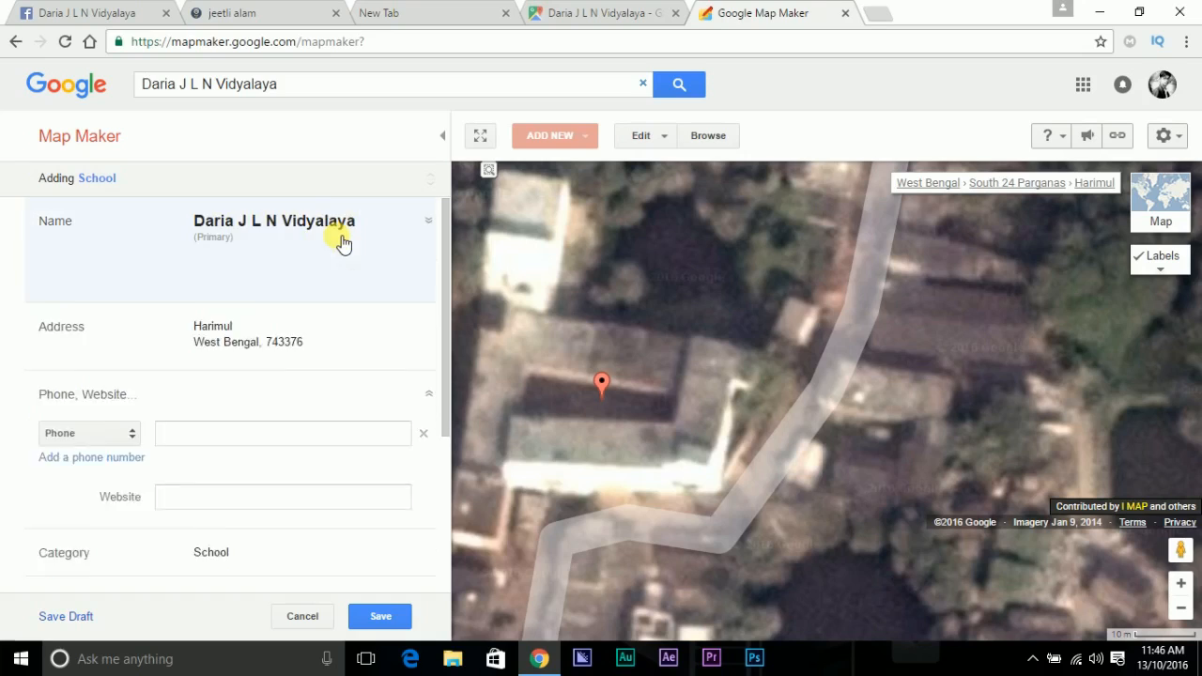
Set the city in the school's address to Daria and check the available locality and sub-locality options
{"action": "left_click", "coordinate": [327, 310]}
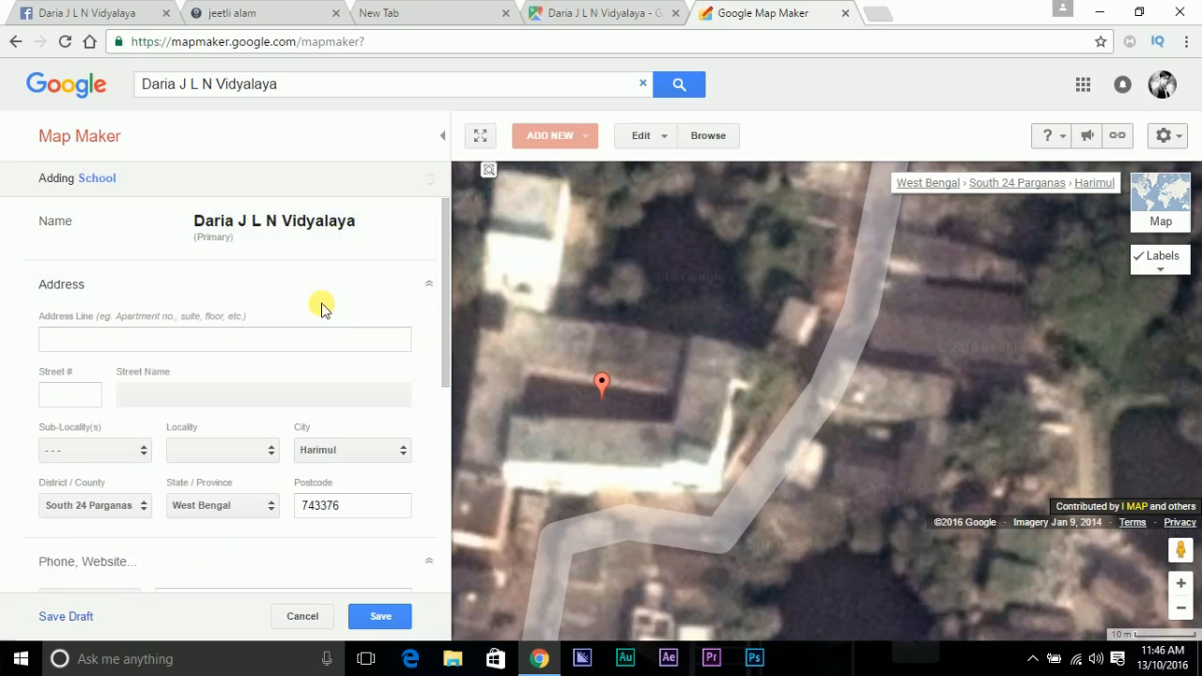
{"action": "left_click", "coordinate": [334, 450]}
{"action": "left_click", "coordinate": [371, 498]}
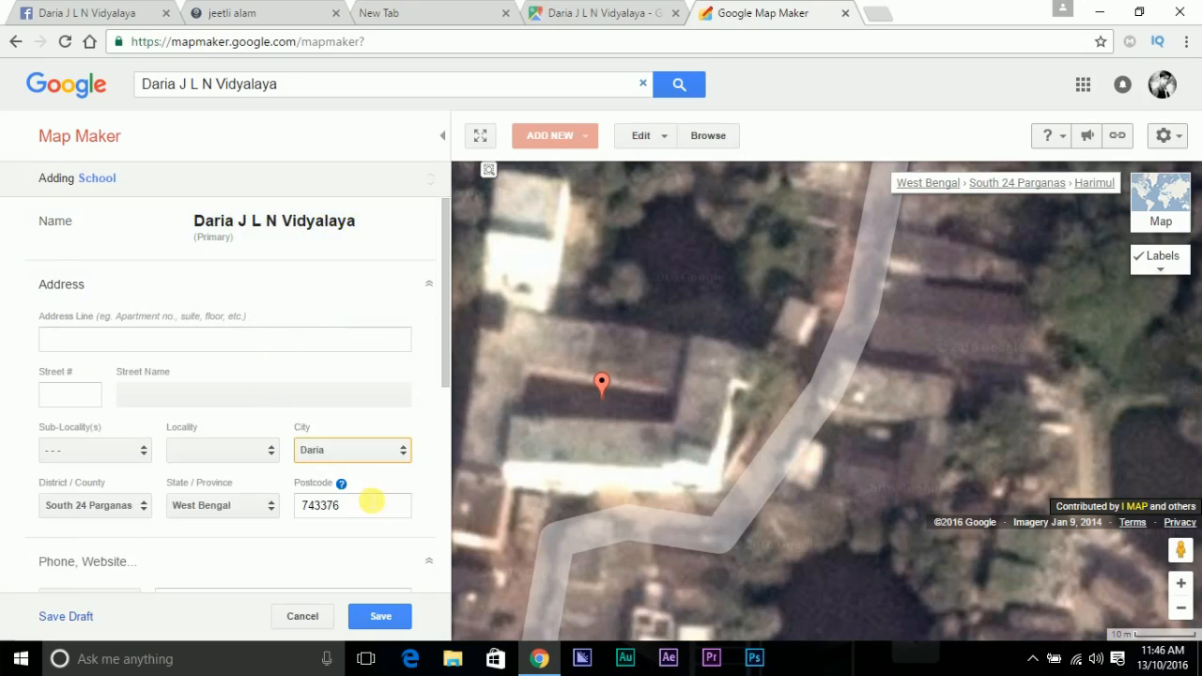
{"action": "left_click_drag", "start_coordinate": [440, 372], "coordinate": [446, 413]}
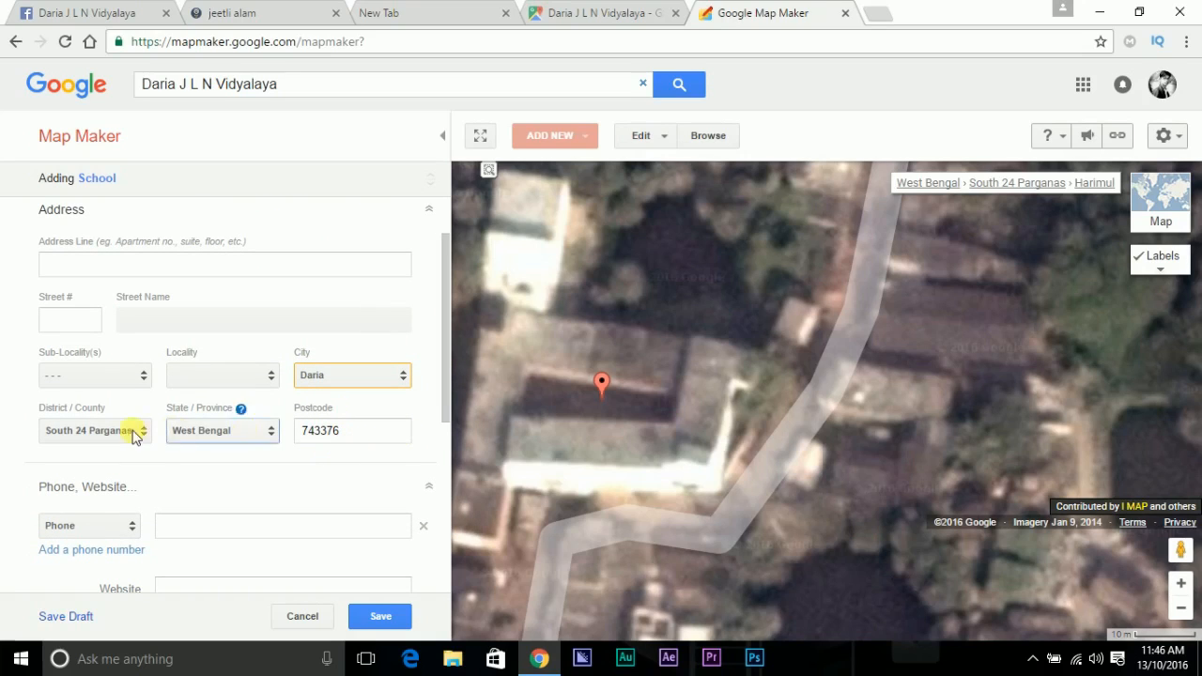
{"action": "left_click", "coordinate": [217, 377]}
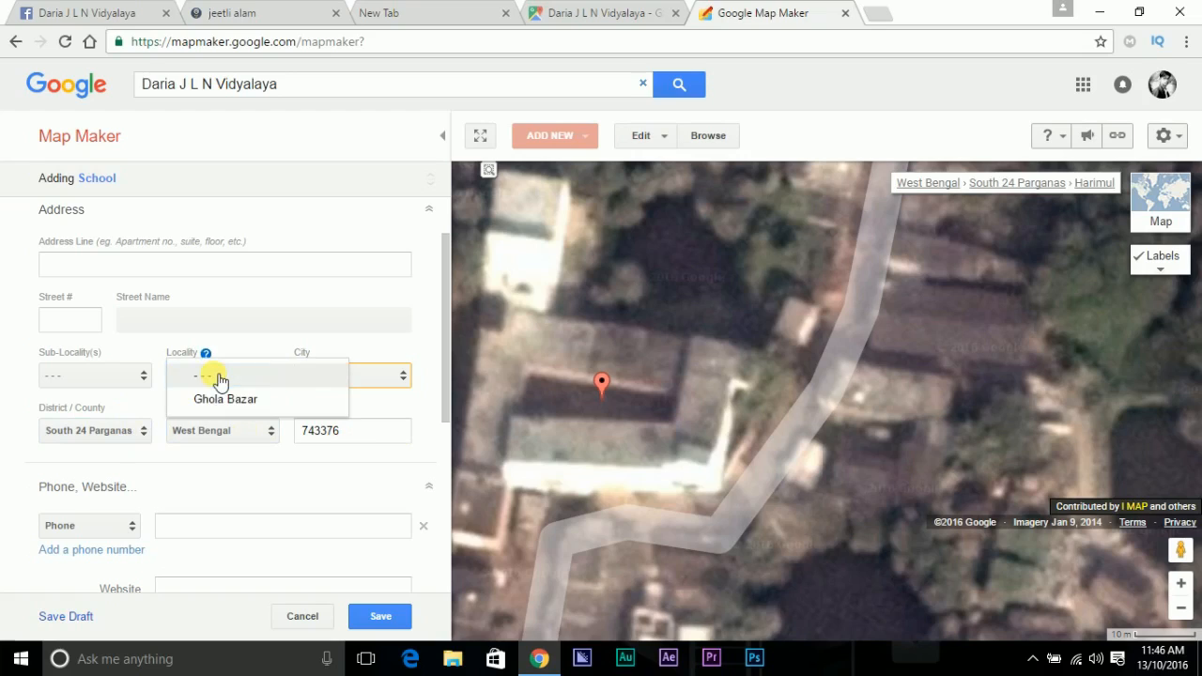
{"action": "left_click", "coordinate": [269, 341]}
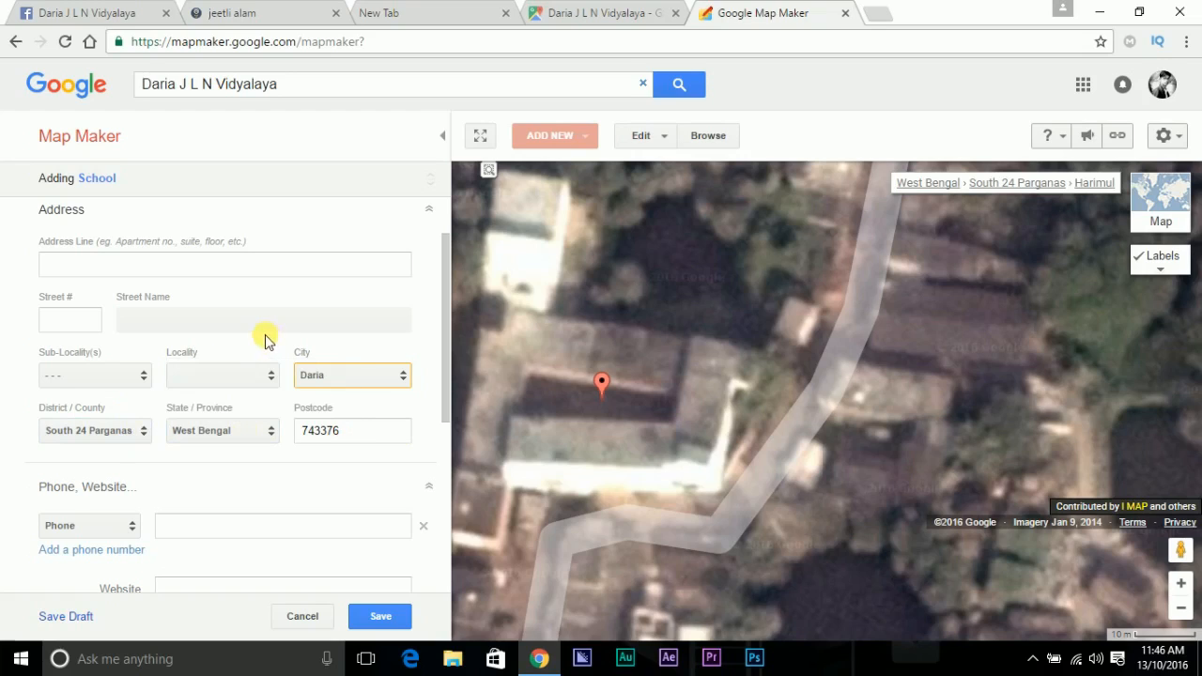
{"action": "left_click", "coordinate": [101, 380]}
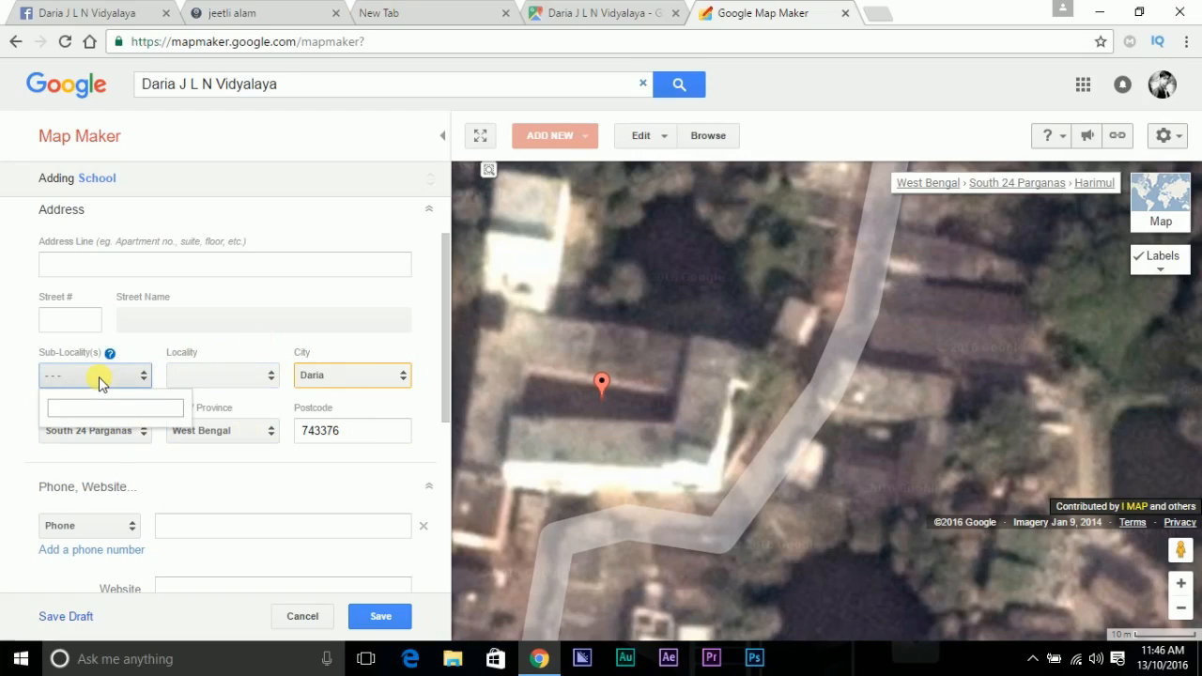
{"action": "left_click", "coordinate": [344, 297]}
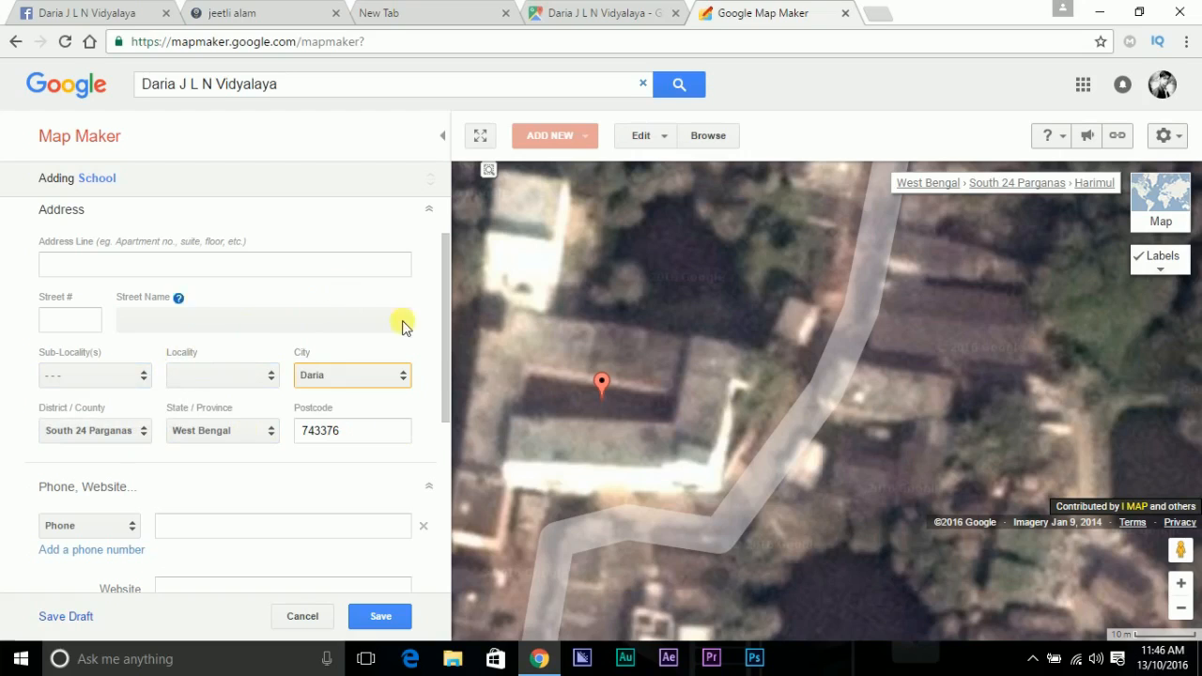
Copy the web address of the blog that is open in another browser tab
{"action": "left_click_drag", "start_coordinate": [449, 376], "coordinate": [448, 489]}
{"action": "left_click", "coordinate": [268, 385]}
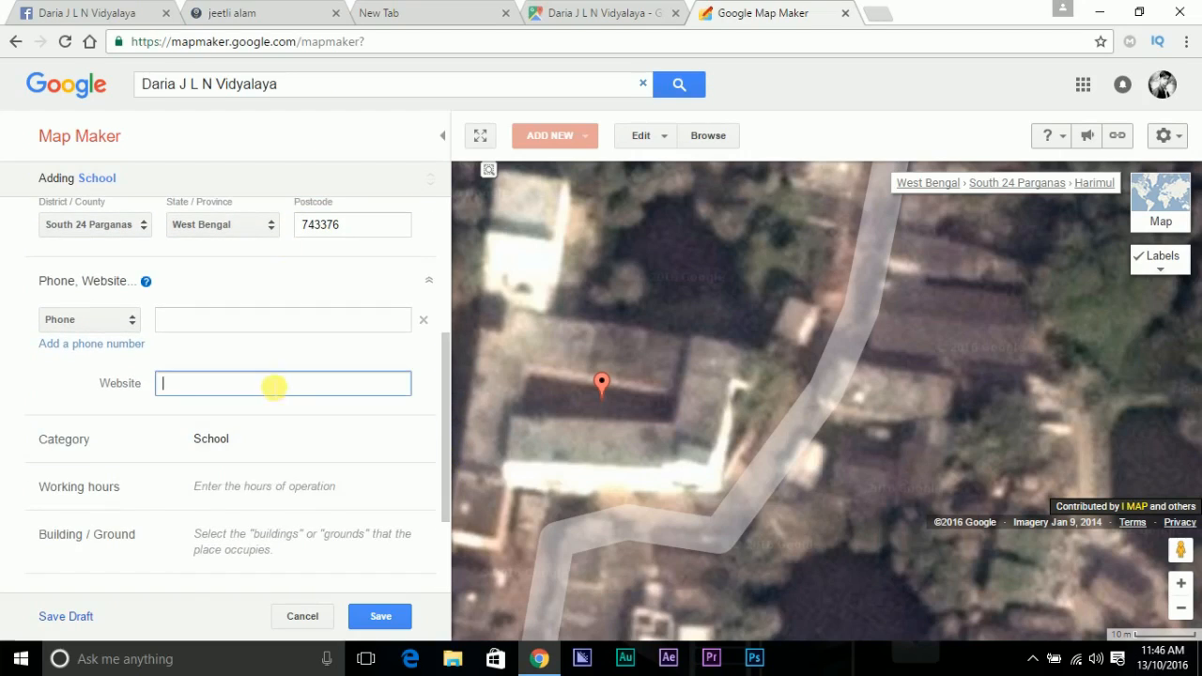
{"action": "left_click", "coordinate": [275, 19]}
{"action": "double_click", "coordinate": [204, 41]}
{"action": "triple_click", "coordinate": [204, 42]}
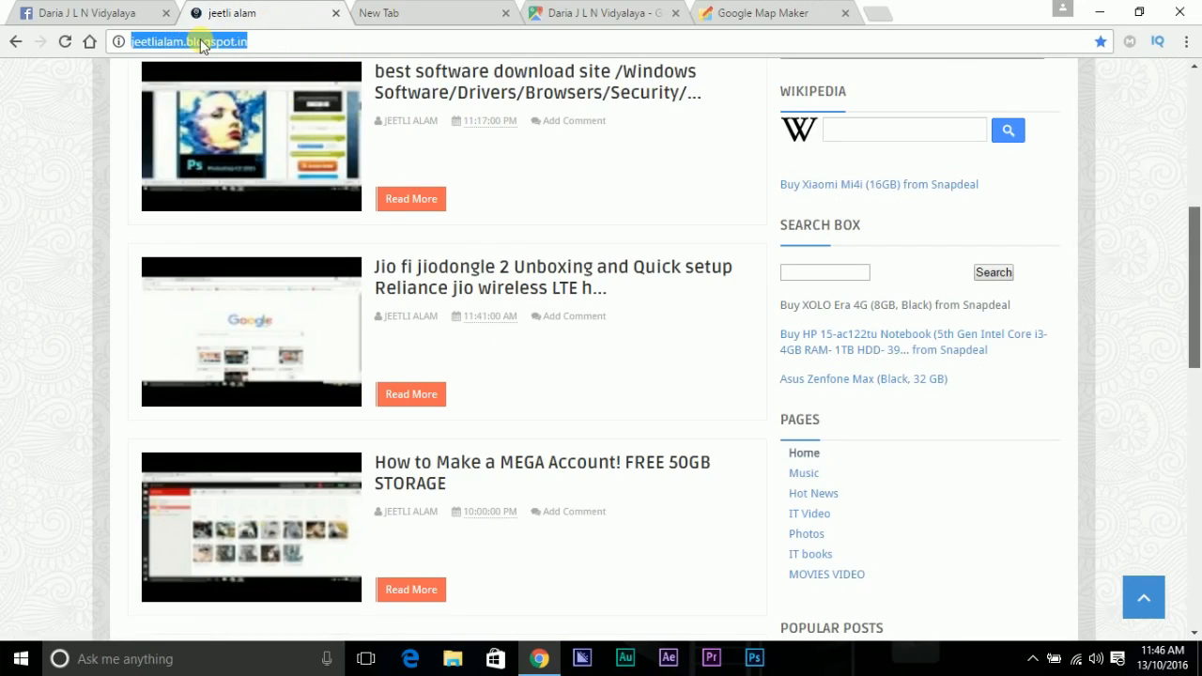
{"action": "right_click", "coordinate": [204, 42]}
{"action": "left_click", "coordinate": [266, 108]}
Paste the copied blog address as the school's website in the Map Maker form
{"action": "left_click", "coordinate": [589, 18]}
{"action": "left_click", "coordinate": [742, 13]}
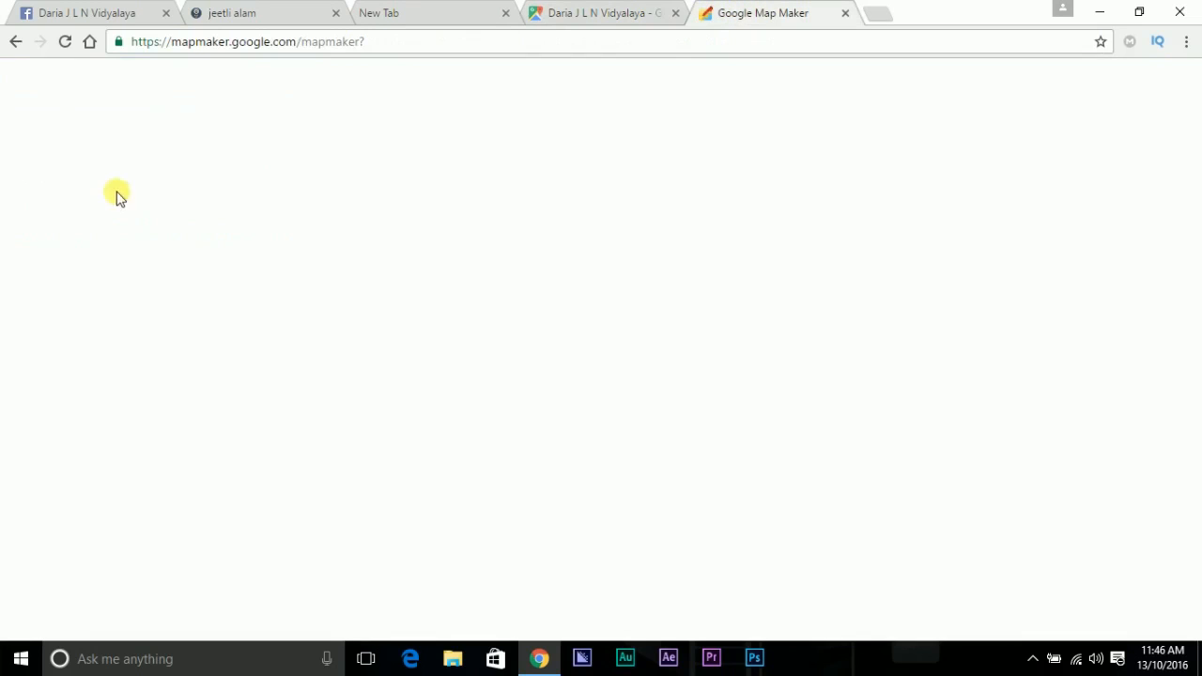
{"action": "left_click", "coordinate": [169, 382]}
{"action": "right_click", "coordinate": [181, 387]}
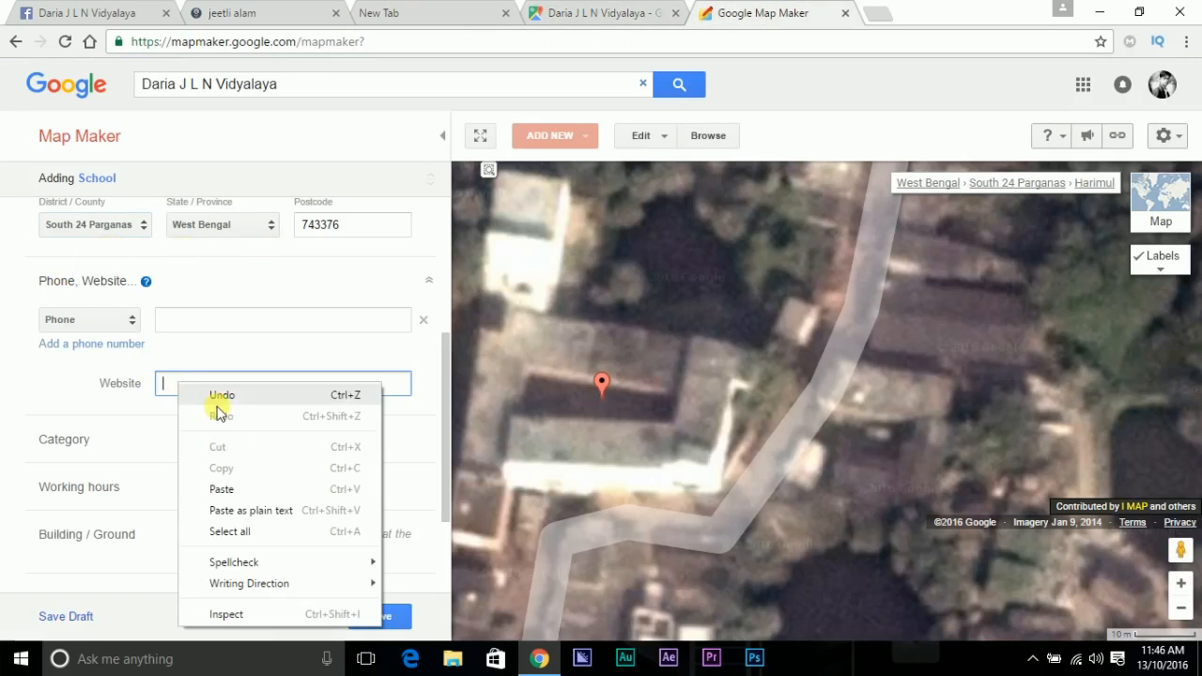
{"action": "left_click", "coordinate": [246, 490]}
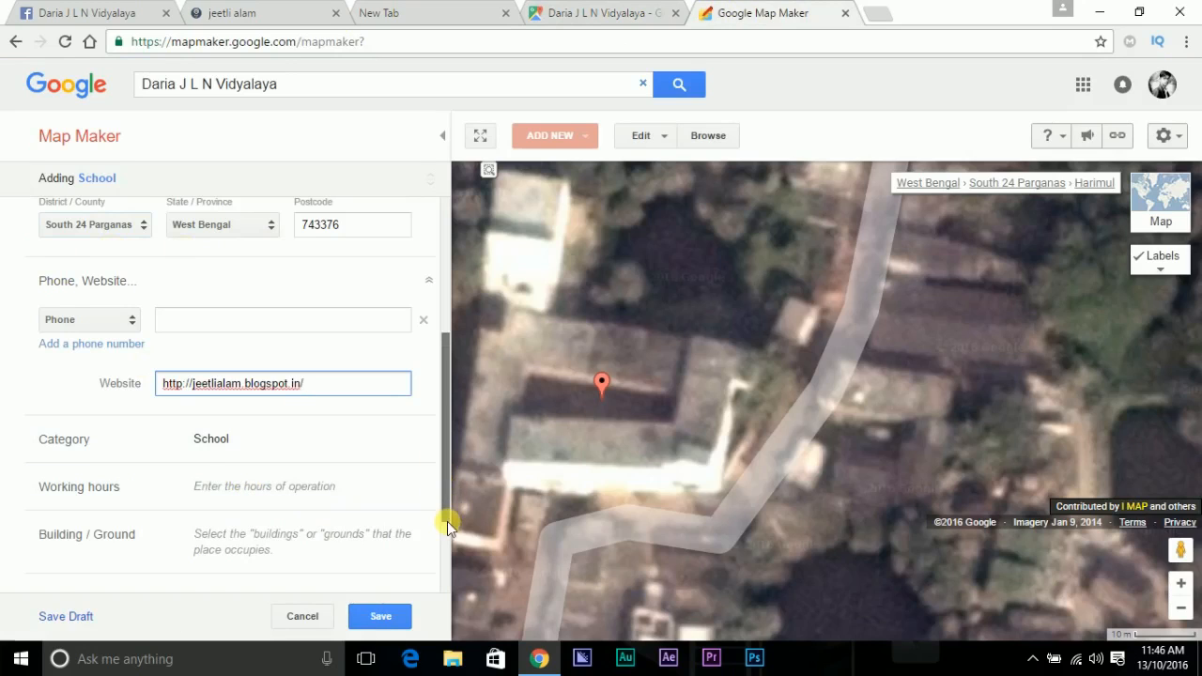
{"action": "left_click_drag", "start_coordinate": [451, 516], "coordinate": [448, 530]}
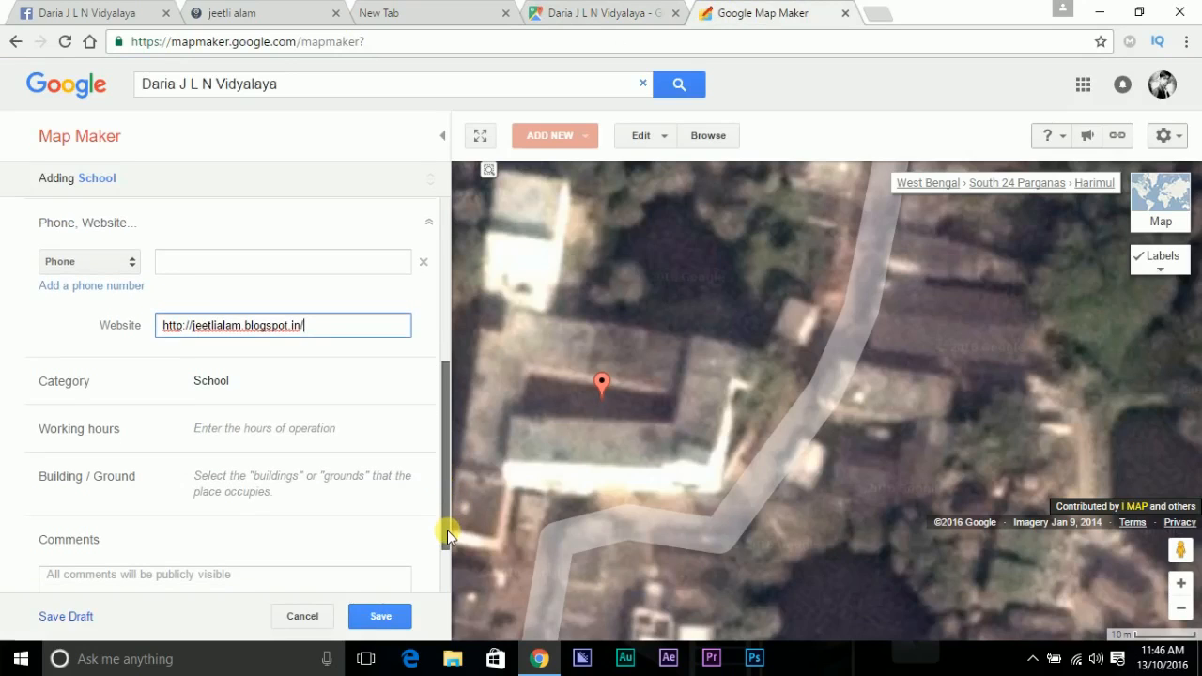
{"action": "left_click_drag", "start_coordinate": [447, 530], "coordinate": [447, 558]}
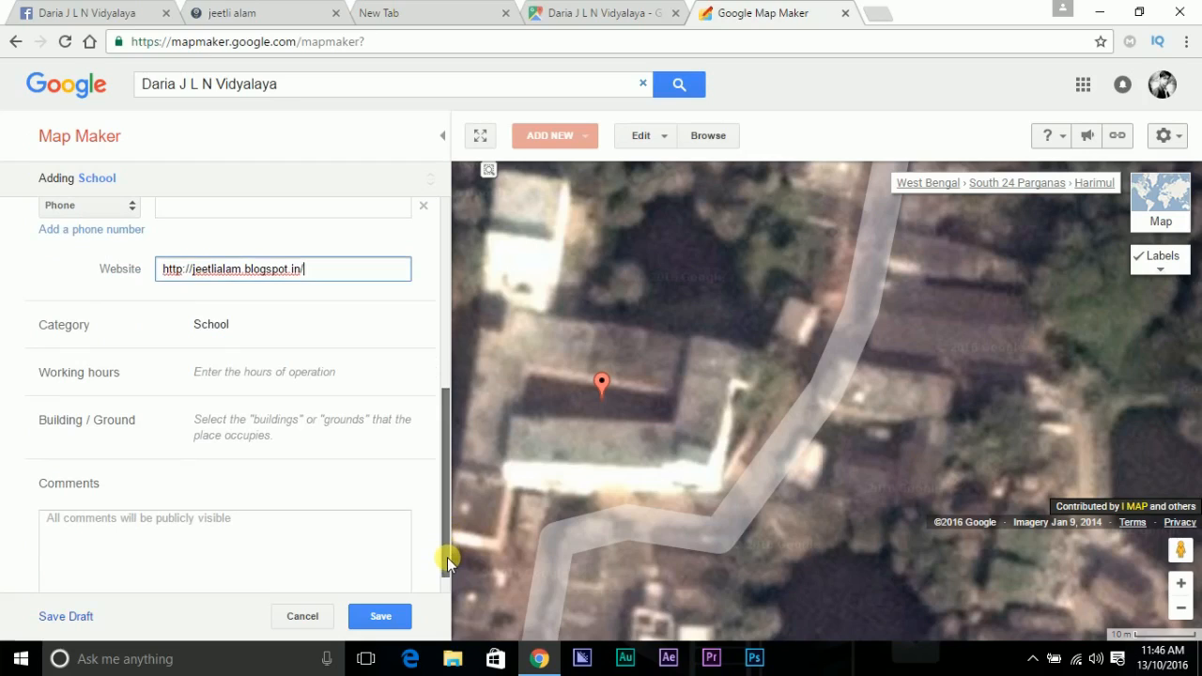
{"action": "left_click_drag", "start_coordinate": [447, 557], "coordinate": [449, 584]}
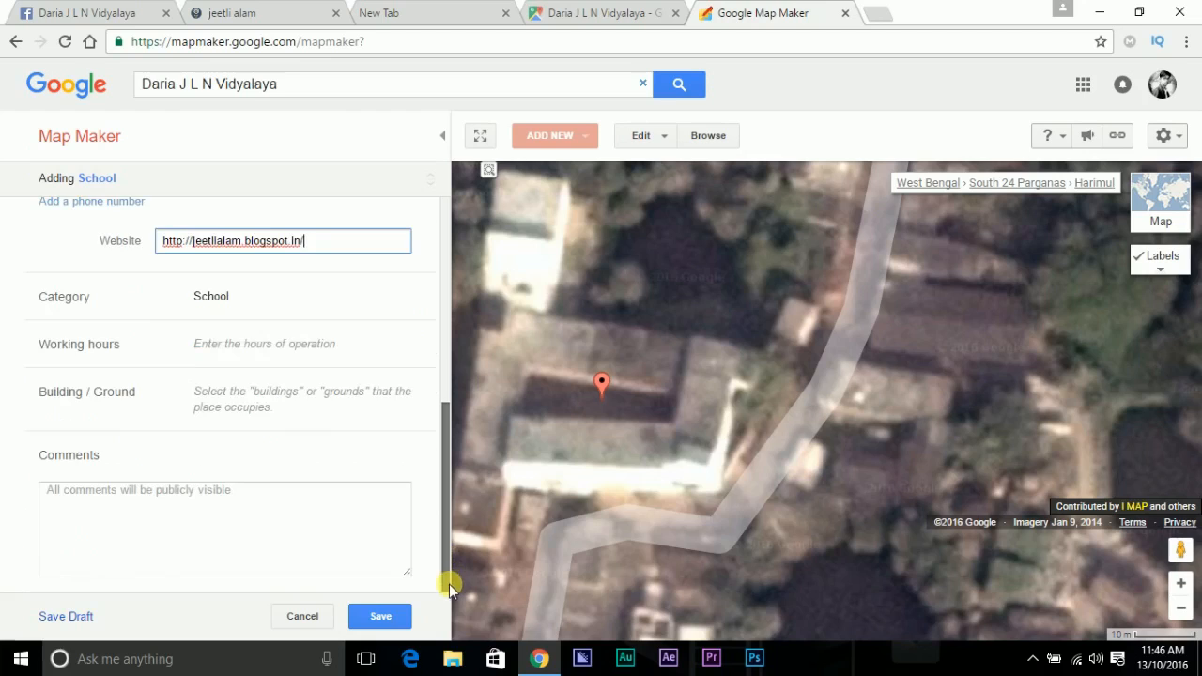
Drop the KAG IT Wi-Fi connection and connect to it again before submitting the form
{"action": "left_click", "coordinate": [1075, 659]}
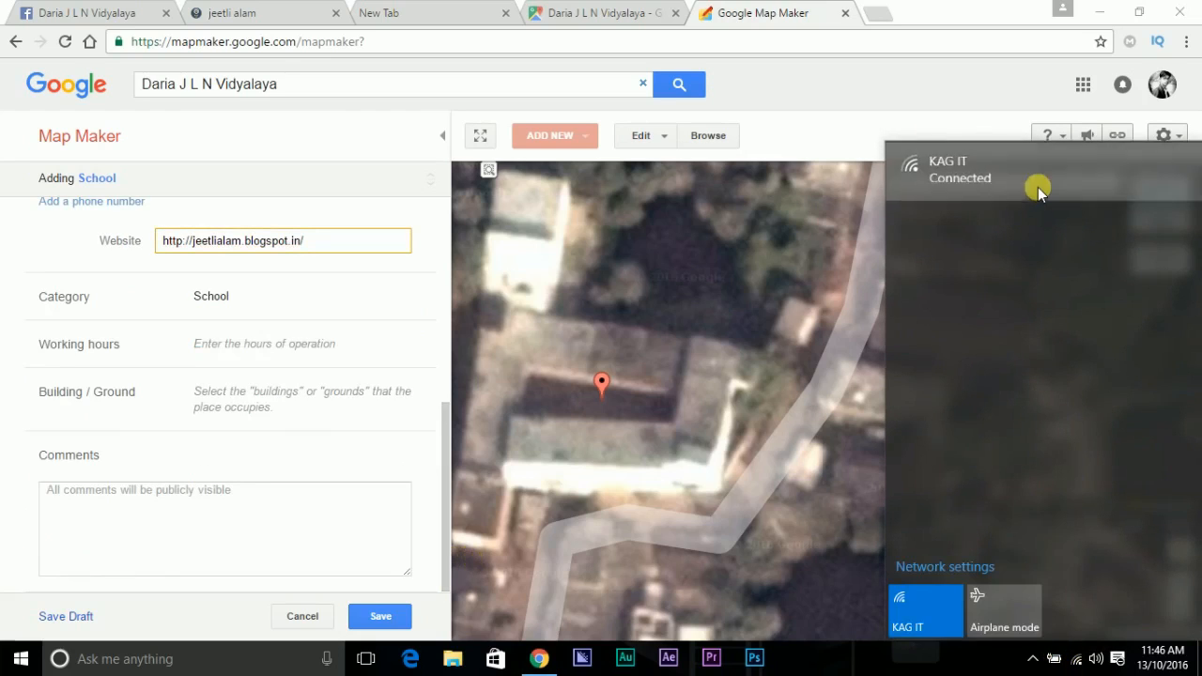
{"action": "left_click", "coordinate": [1038, 186]}
{"action": "left_click", "coordinate": [1088, 208]}
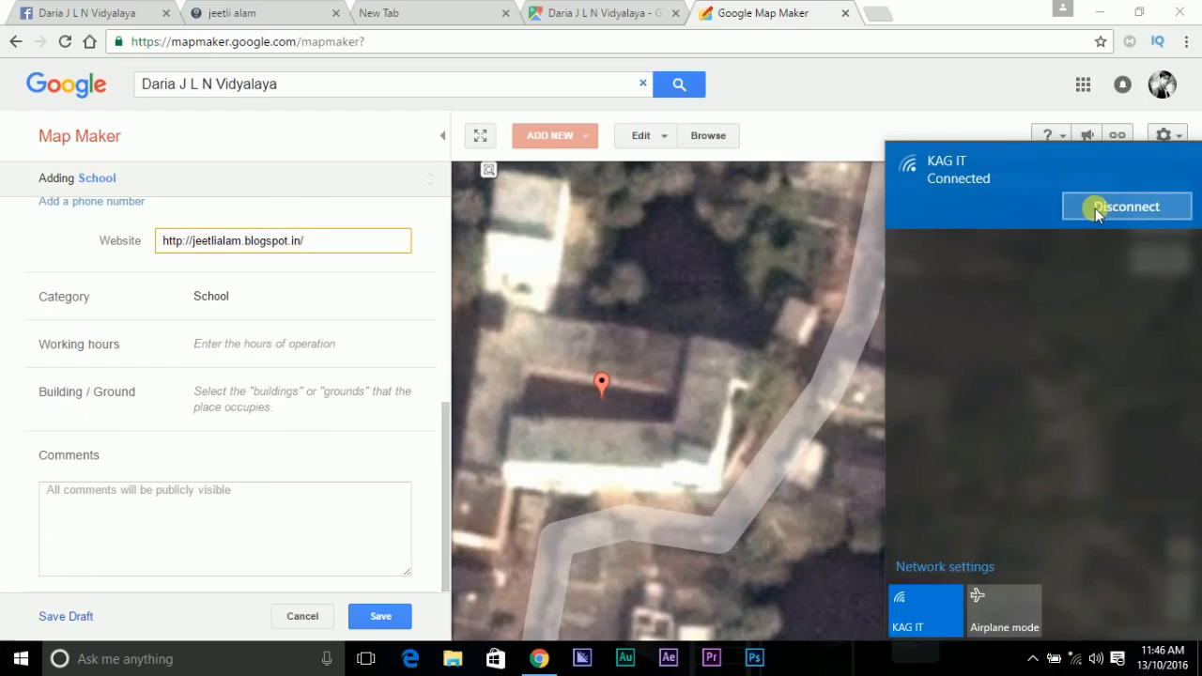
{"action": "left_click", "coordinate": [1137, 226]}
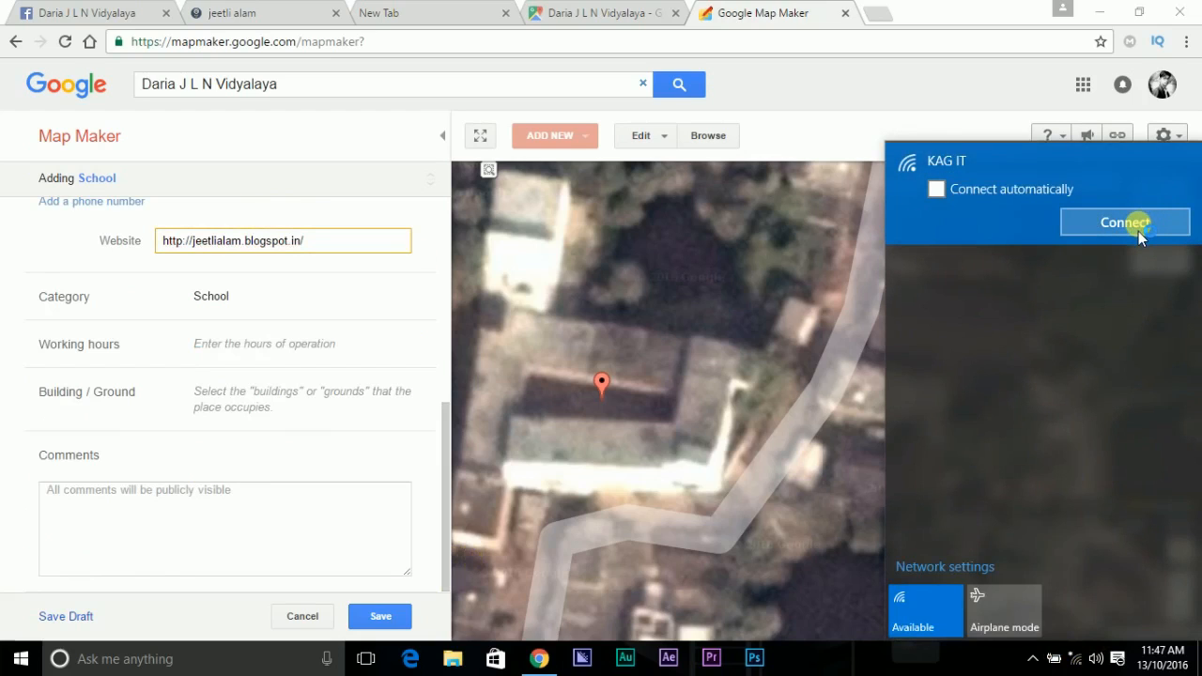
{"action": "left_click", "coordinate": [989, 17]}
Save the new school place, continuing with the entered address when resubmitting, and look over the activity list
{"action": "mouse_move", "coordinate": [446, 550]}
{"action": "left_mouse_down"}
{"action": "mouse_move", "coordinate": [457, 402]}
{"action": "mouse_move", "coordinate": [452, 425]}
{"action": "mouse_move", "coordinate": [446, 355]}
{"action": "mouse_move", "coordinate": [433, 568]}
{"action": "left_mouse_up"}
{"action": "left_click", "coordinate": [385, 620]}
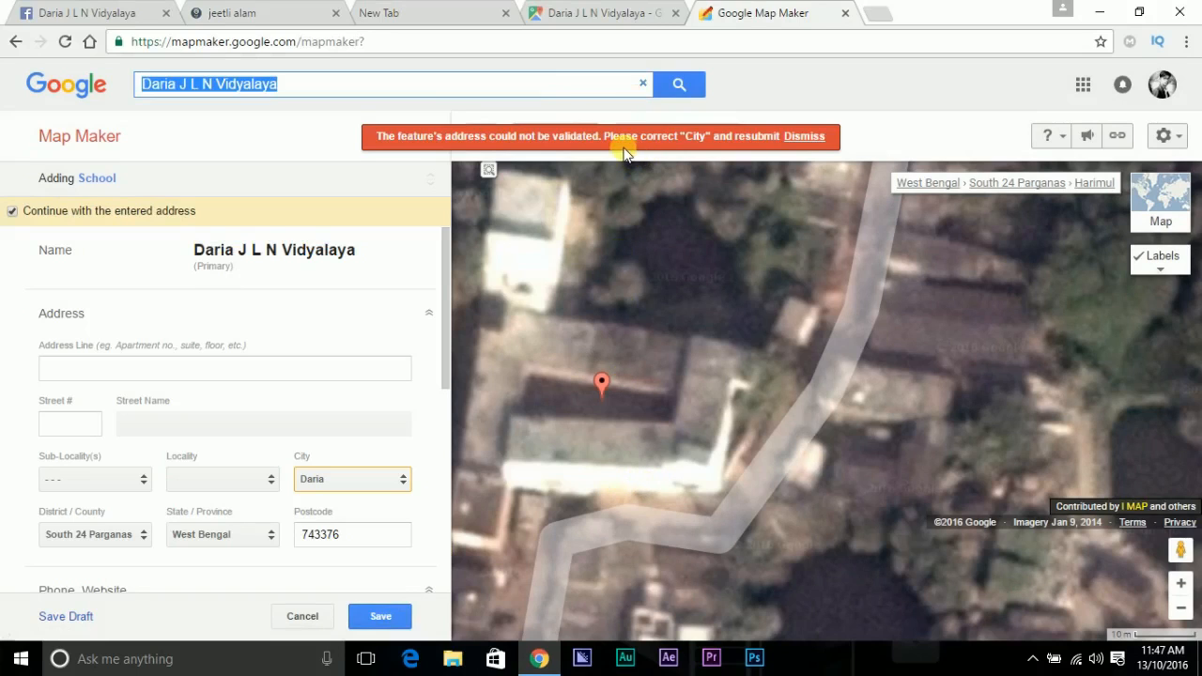
{"action": "left_click_drag", "start_coordinate": [449, 326], "coordinate": [450, 546]}
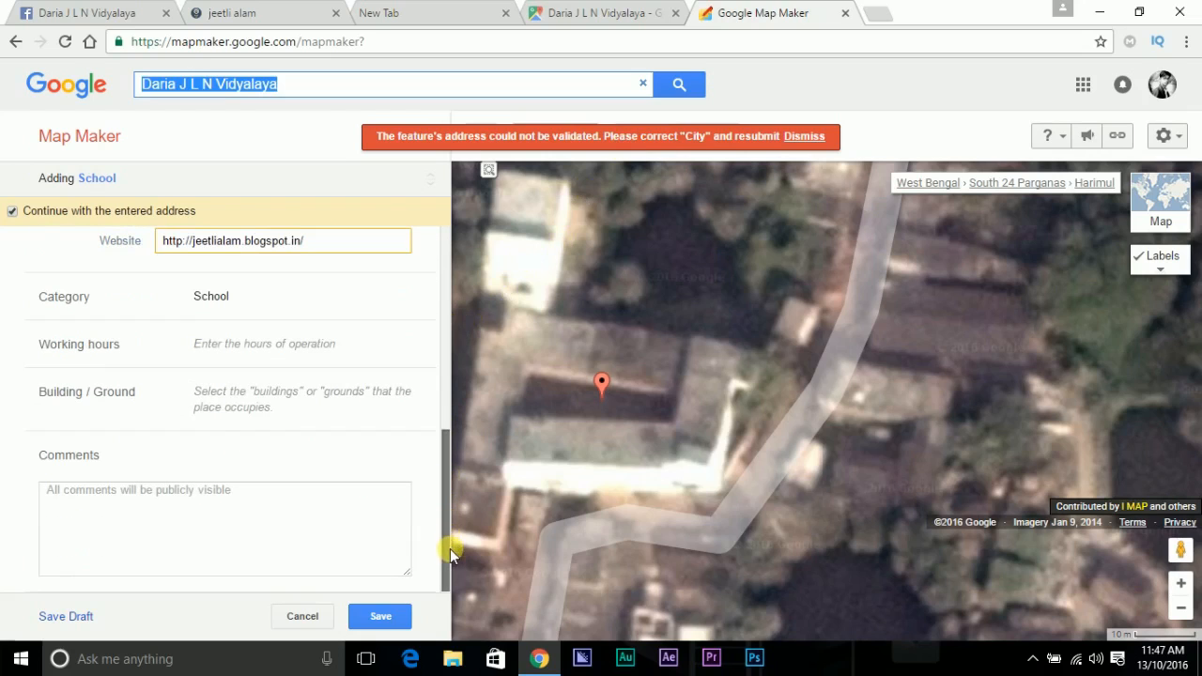
{"action": "left_click", "coordinate": [380, 616]}
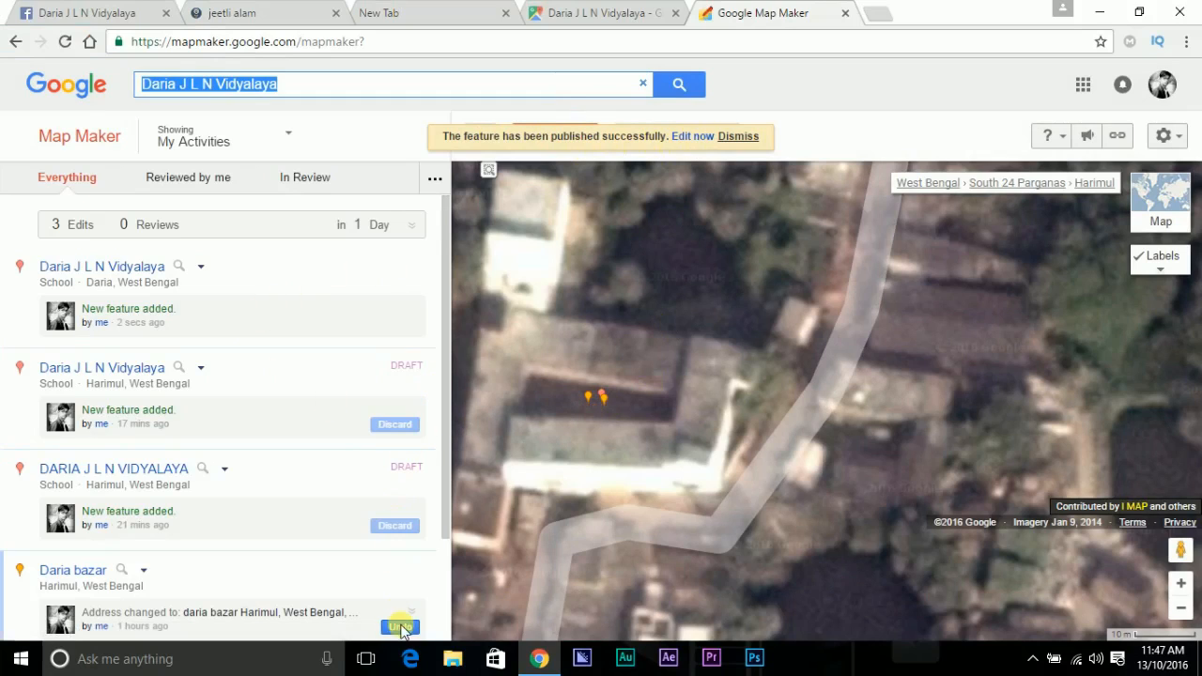
{"action": "scroll", "coordinate": [434, 545], "scroll_direction": "down", "scroll_amount": 2}
{"action": "scroll", "coordinate": [429, 526], "scroll_direction": "up", "scroll_amount": 2}
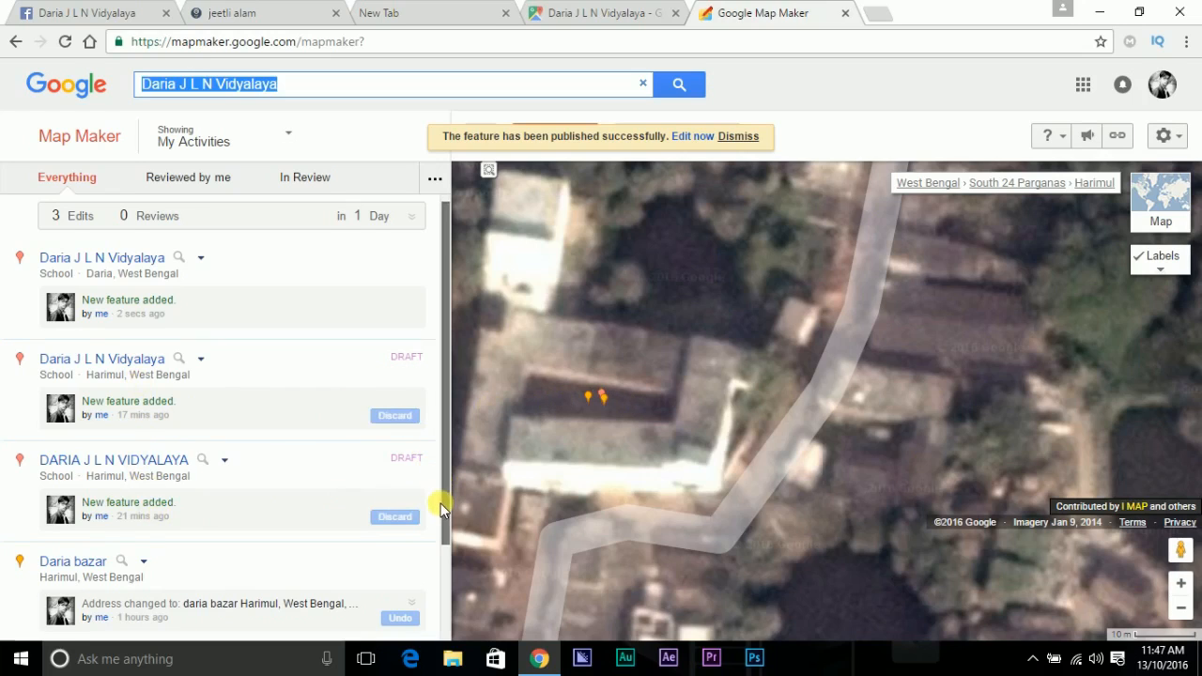
Review all entries in the Map Maker activity list, and check the activities reviewed by the account
{"action": "scroll", "coordinate": [441, 526], "scroll_direction": "down", "scroll_amount": 1}
{"action": "scroll", "coordinate": [446, 587], "scroll_direction": "down", "scroll_amount": 1}
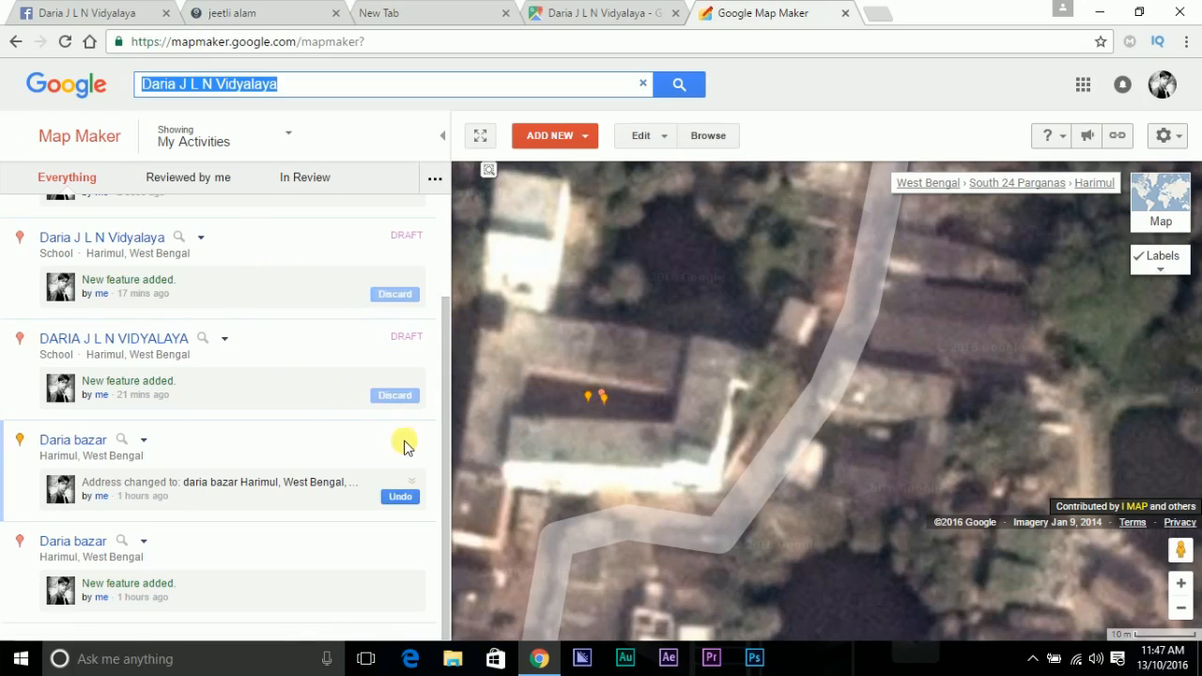
{"action": "scroll", "coordinate": [446, 414], "scroll_direction": "up", "scroll_amount": 1}
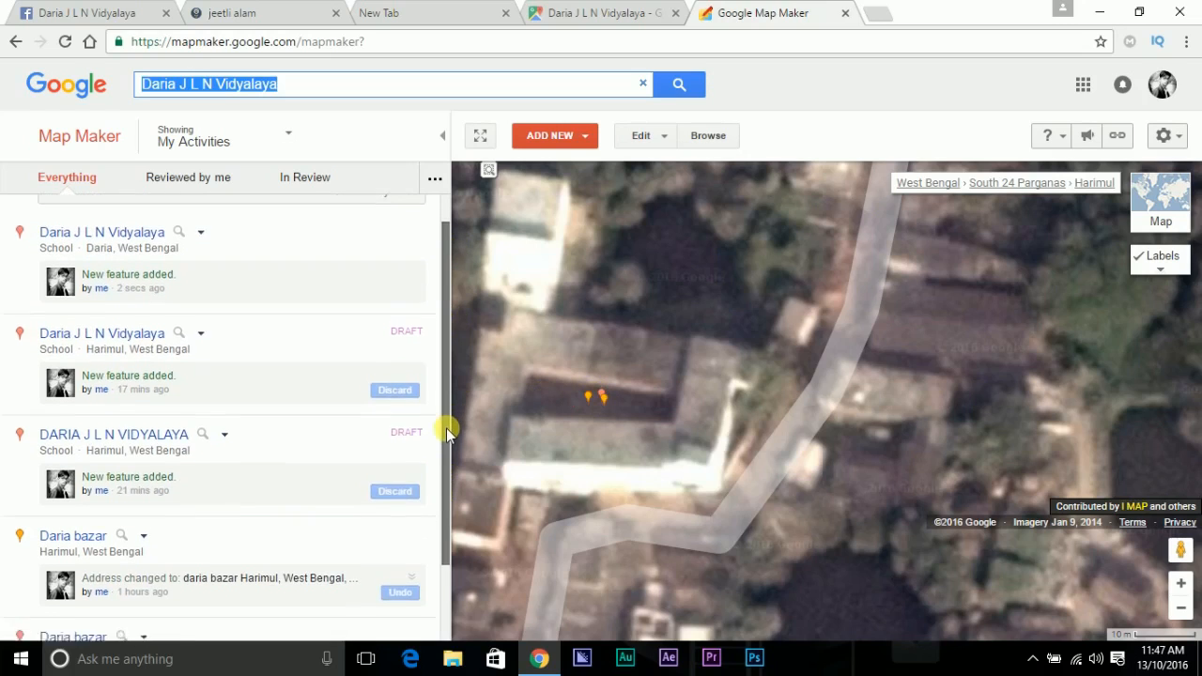
{"action": "left_click_drag", "start_coordinate": [446, 437], "coordinate": [452, 509]}
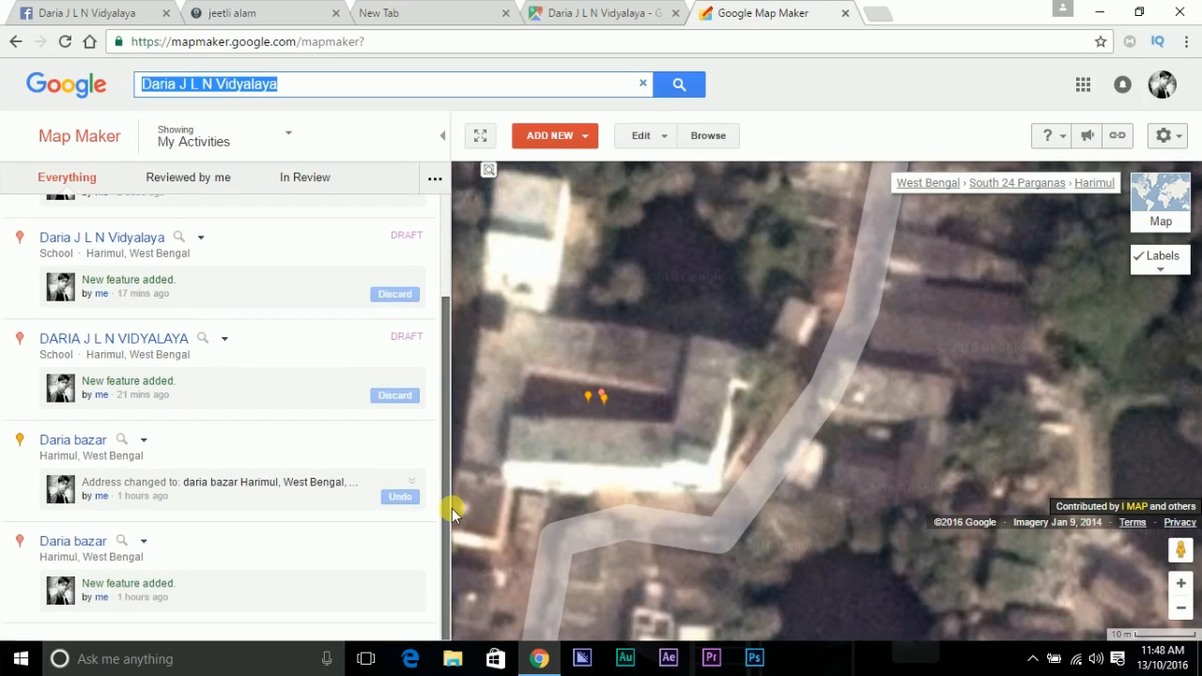
{"action": "left_click_drag", "start_coordinate": [452, 508], "coordinate": [462, 358]}
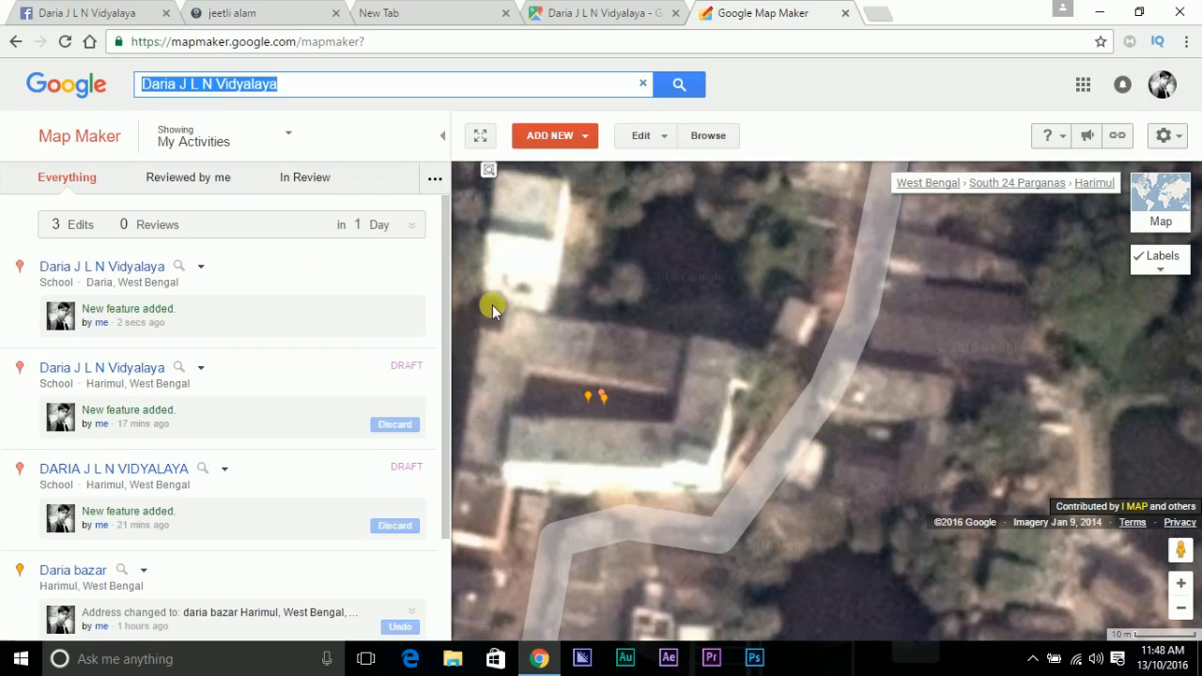
{"action": "left_click", "coordinate": [178, 185]}
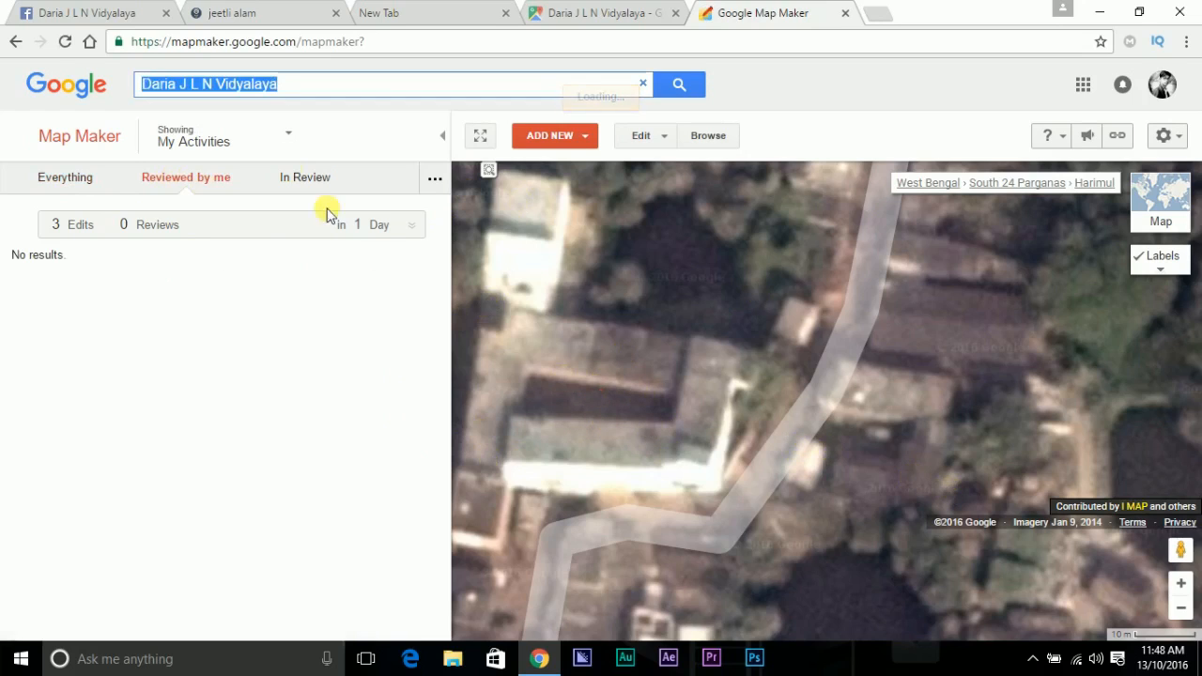
Copy the school name from the Map Maker search and search Google Maps for Daria J L N Vidyalaya
{"action": "right_click", "coordinate": [219, 87]}
{"action": "left_click", "coordinate": [271, 120]}
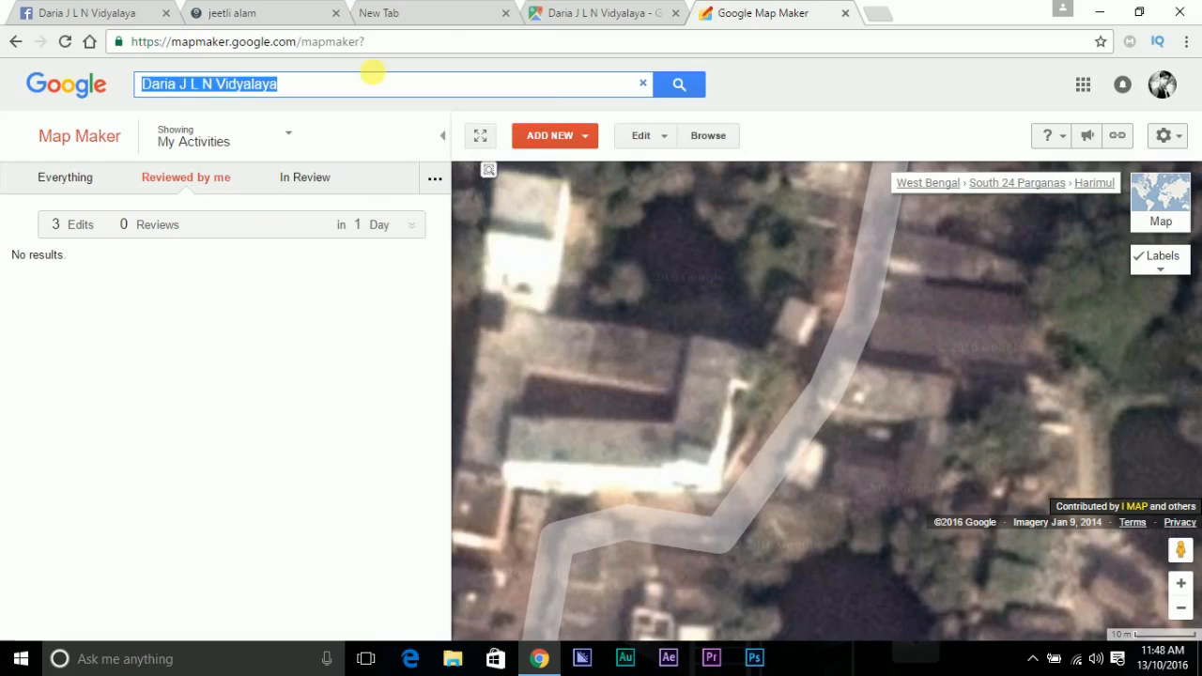
{"action": "left_click", "coordinate": [636, 12]}
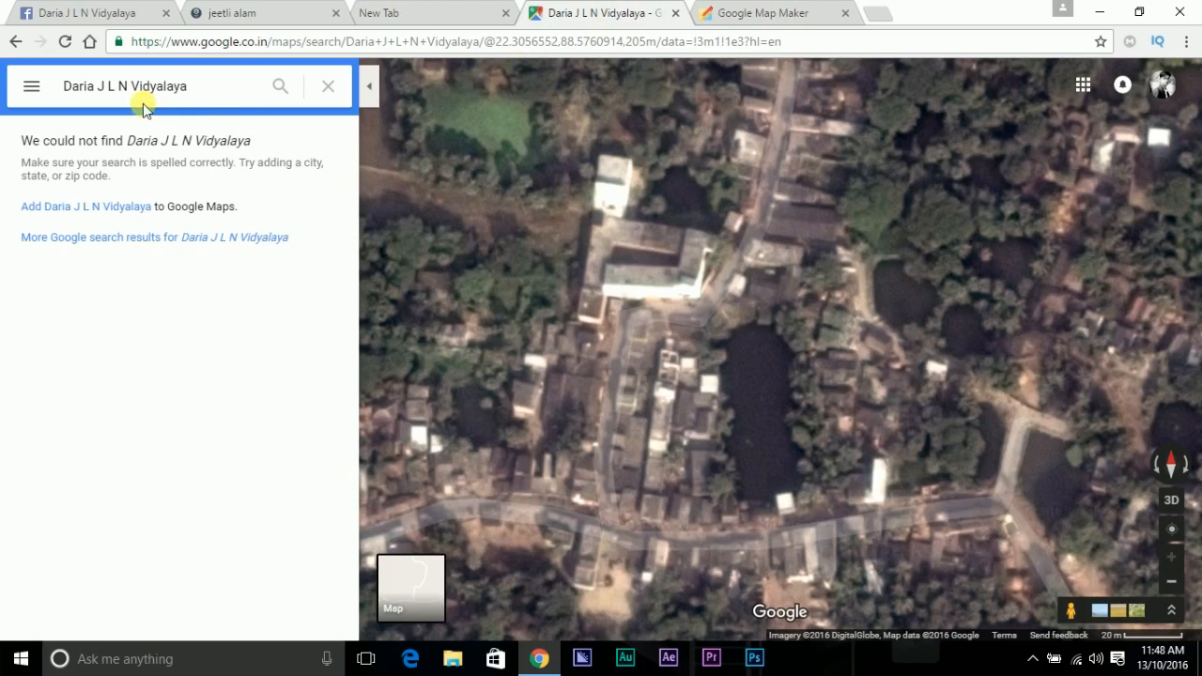
{"action": "left_click", "coordinate": [294, 89]}
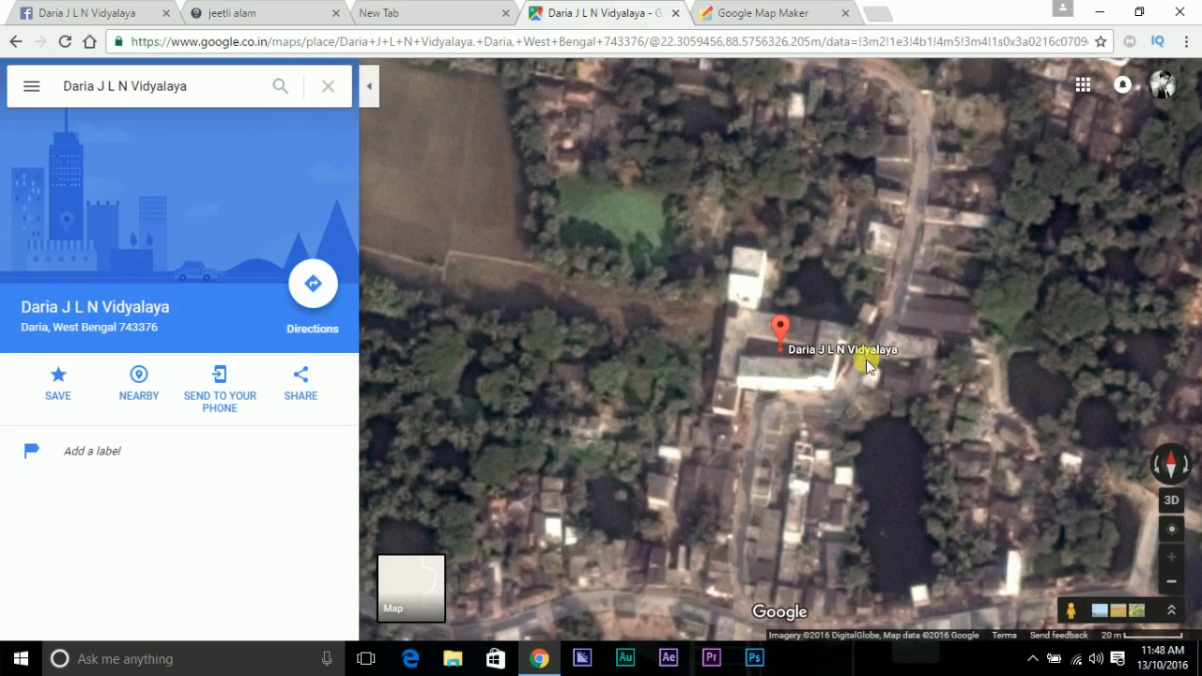
Examine the school's marker on the satellite map, from the local streets out to the whole West Bengal region and back
{"action": "left_click_drag", "start_coordinate": [789, 331], "coordinate": [792, 296]}
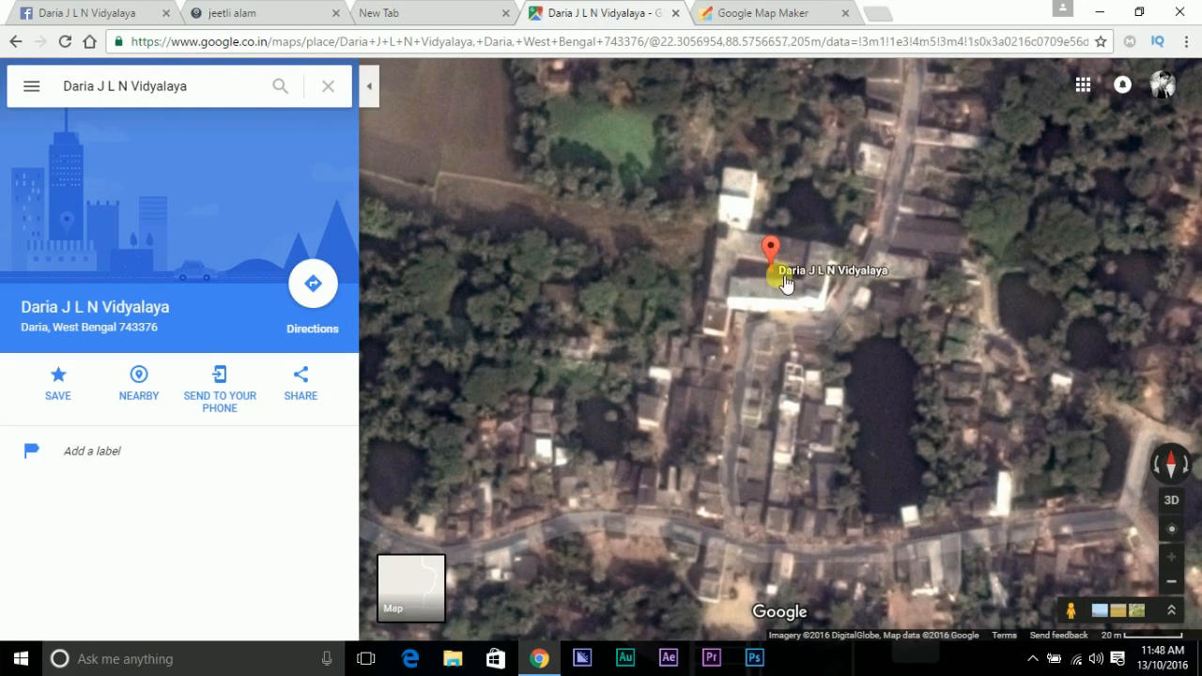
{"action": "left_click", "coordinate": [1172, 582]}
{"action": "left_click", "coordinate": [1172, 581]}
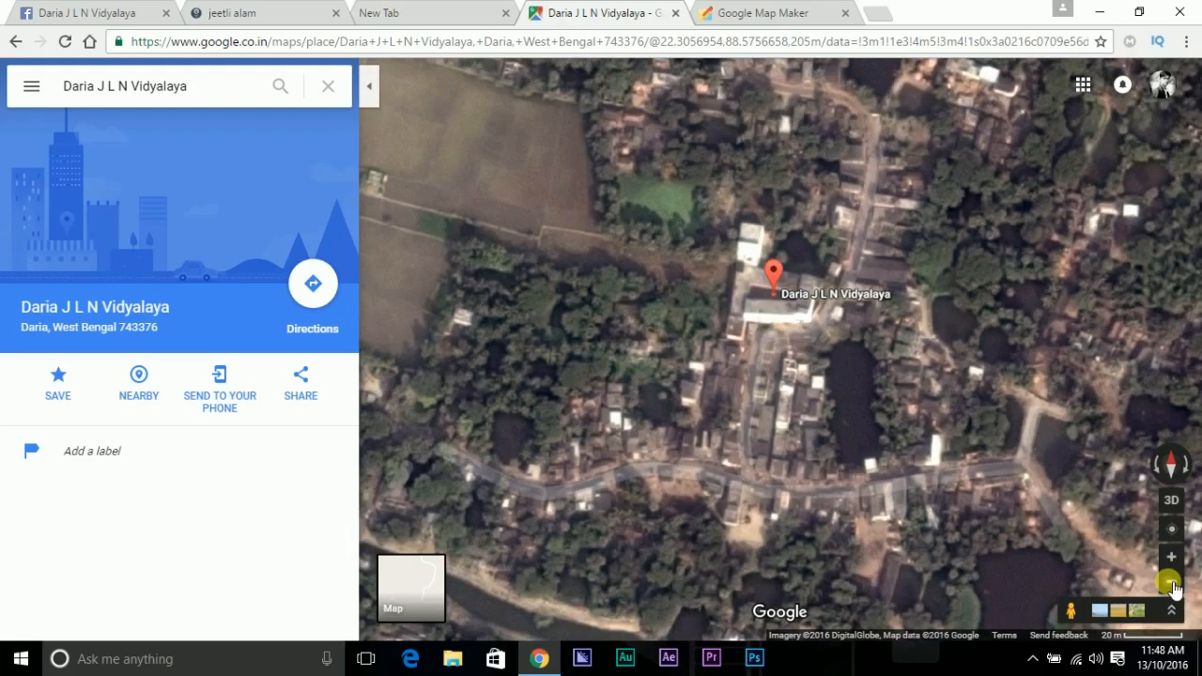
{"action": "left_click", "coordinate": [1171, 582]}
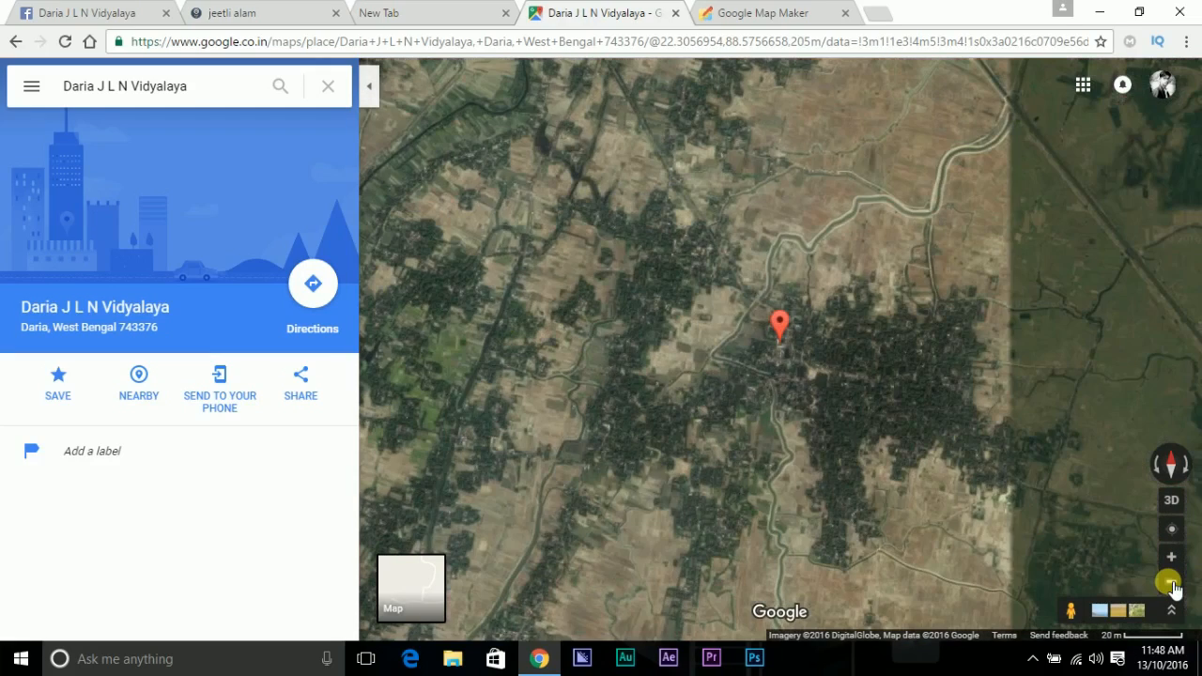
{"action": "left_click", "coordinate": [1172, 582]}
{"action": "left_click", "coordinate": [1172, 583]}
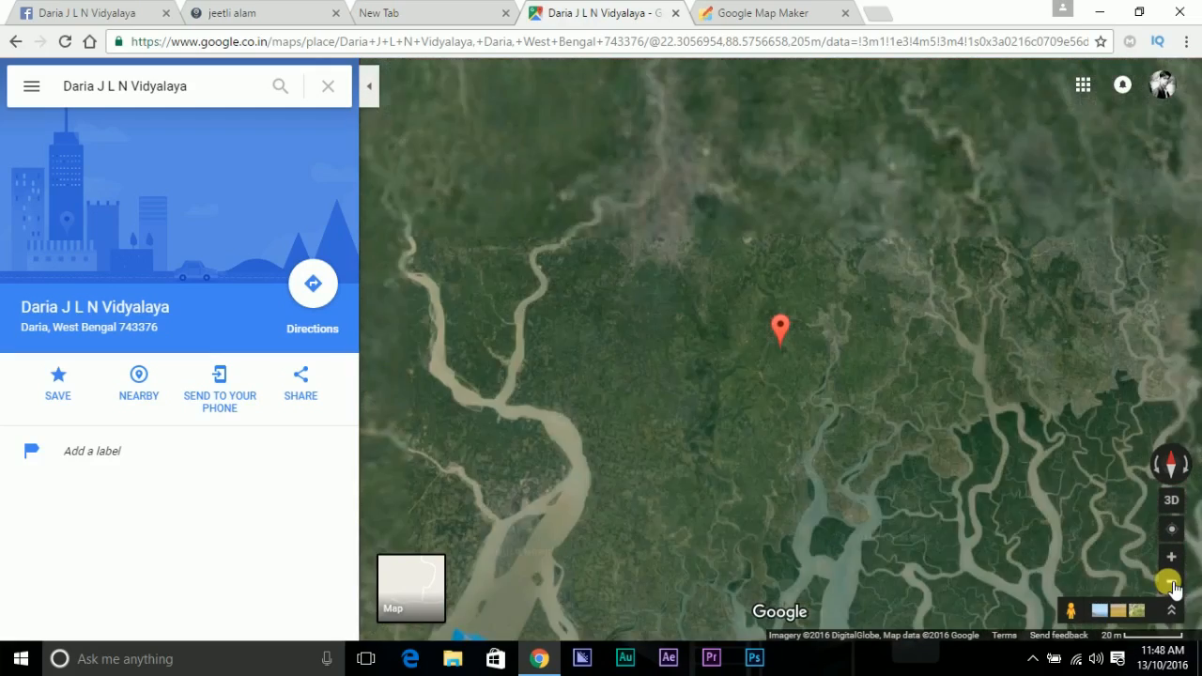
{"action": "left_click", "coordinate": [1172, 582]}
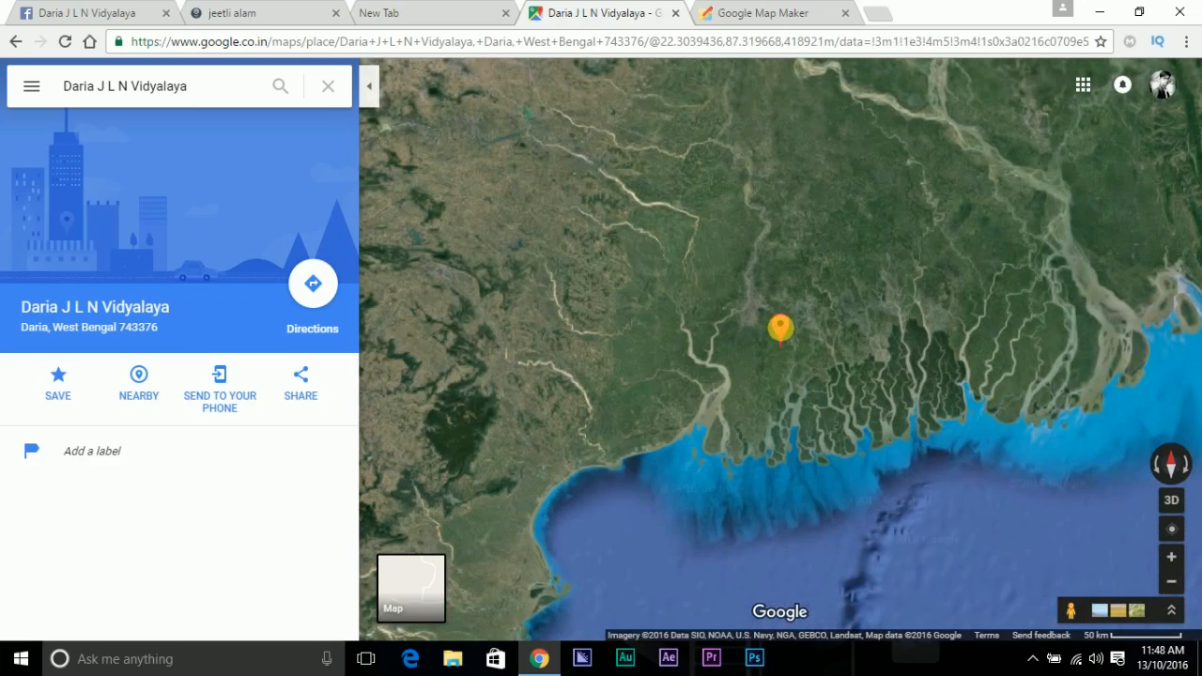
{"action": "mouse_move", "coordinate": [788, 331]}
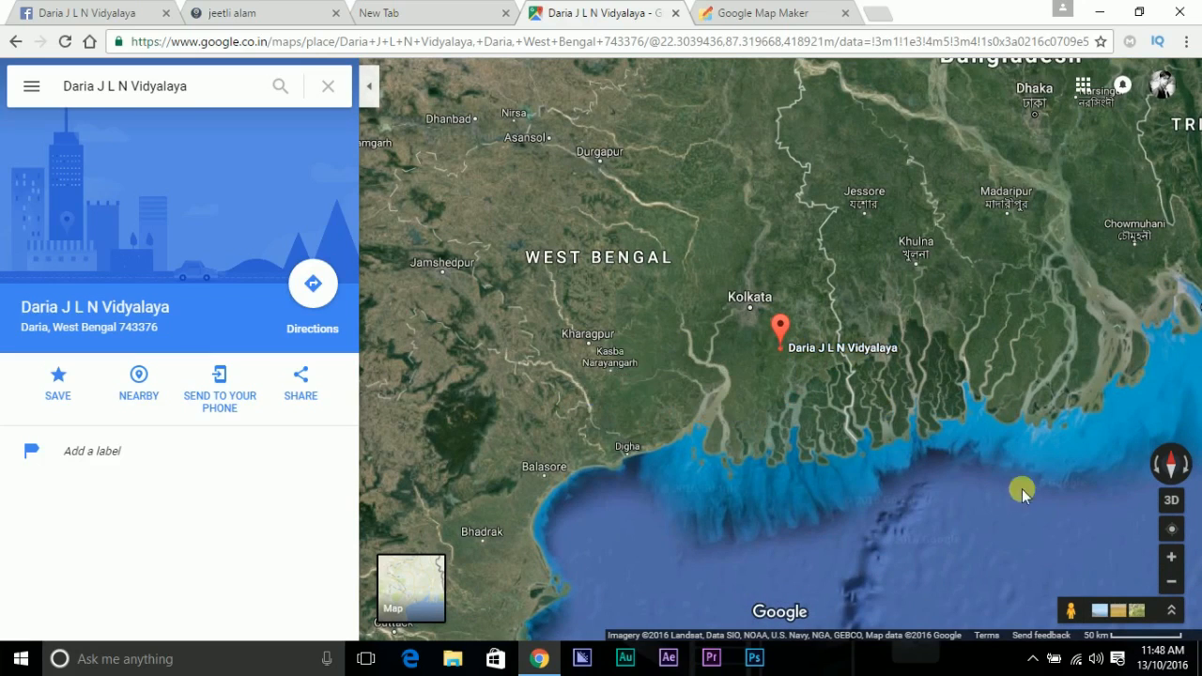
{"action": "left_click", "coordinate": [1171, 559]}
{"action": "left_click", "coordinate": [1171, 559]}
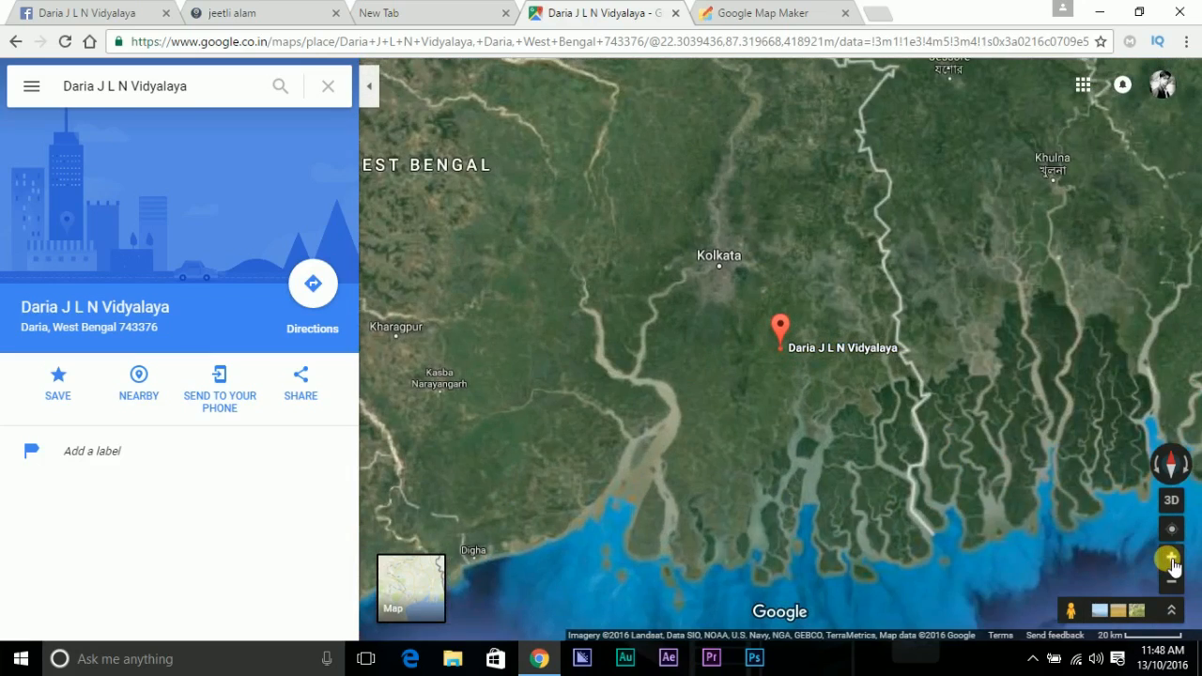
{"action": "left_click", "coordinate": [1171, 559]}
{"action": "left_click_drag", "start_coordinate": [806, 390], "coordinate": [729, 316]}
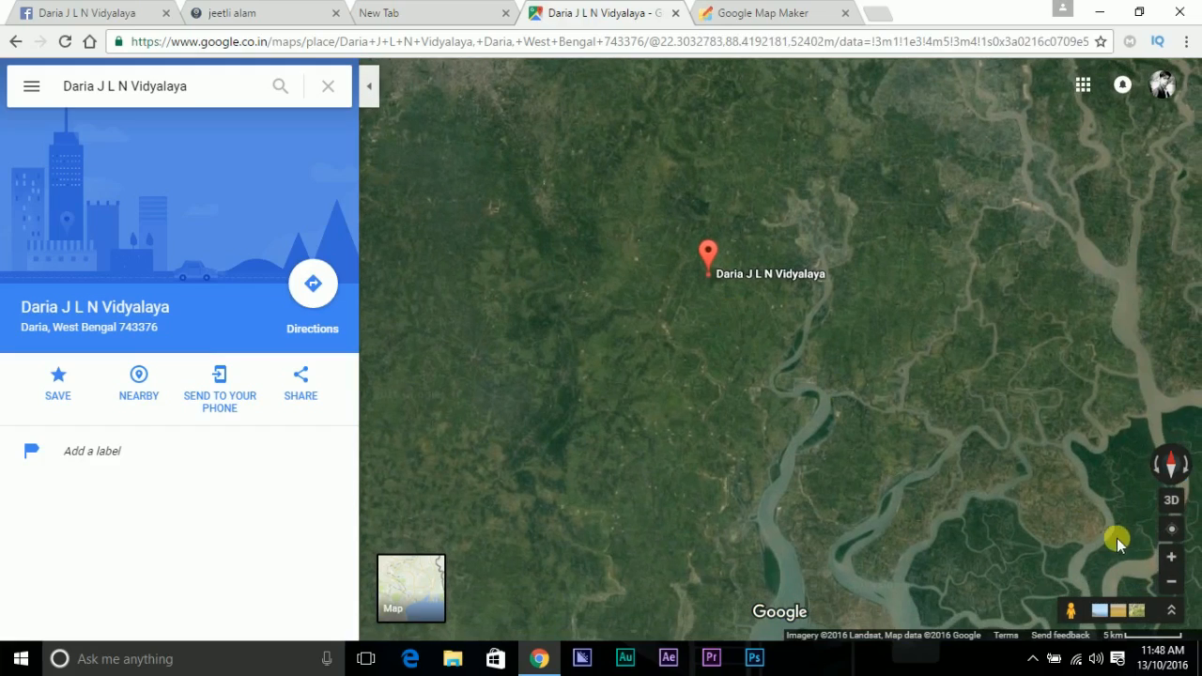
{"action": "left_click", "coordinate": [1172, 557]}
{"action": "left_click_drag", "start_coordinate": [730, 261], "coordinate": [789, 424]}
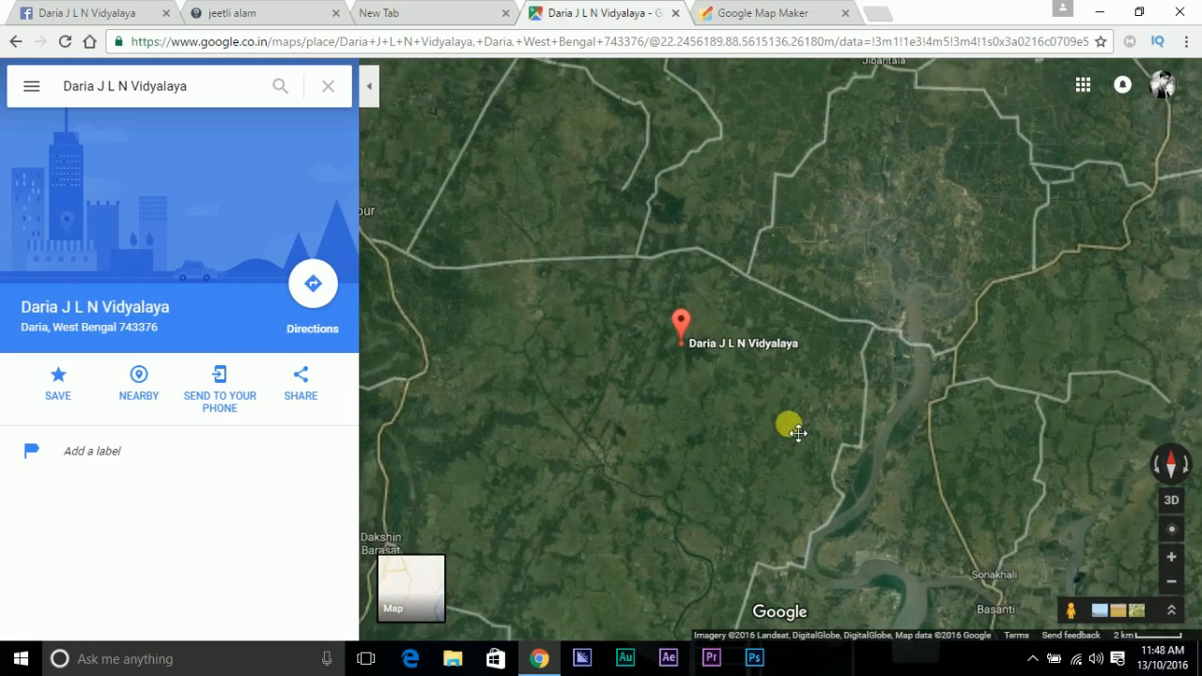
Glance back at Map Maker, and inspect the school's marker in Google Maps against the surrounding towns between Baruipur and Canning
{"action": "left_click", "coordinate": [748, 18]}
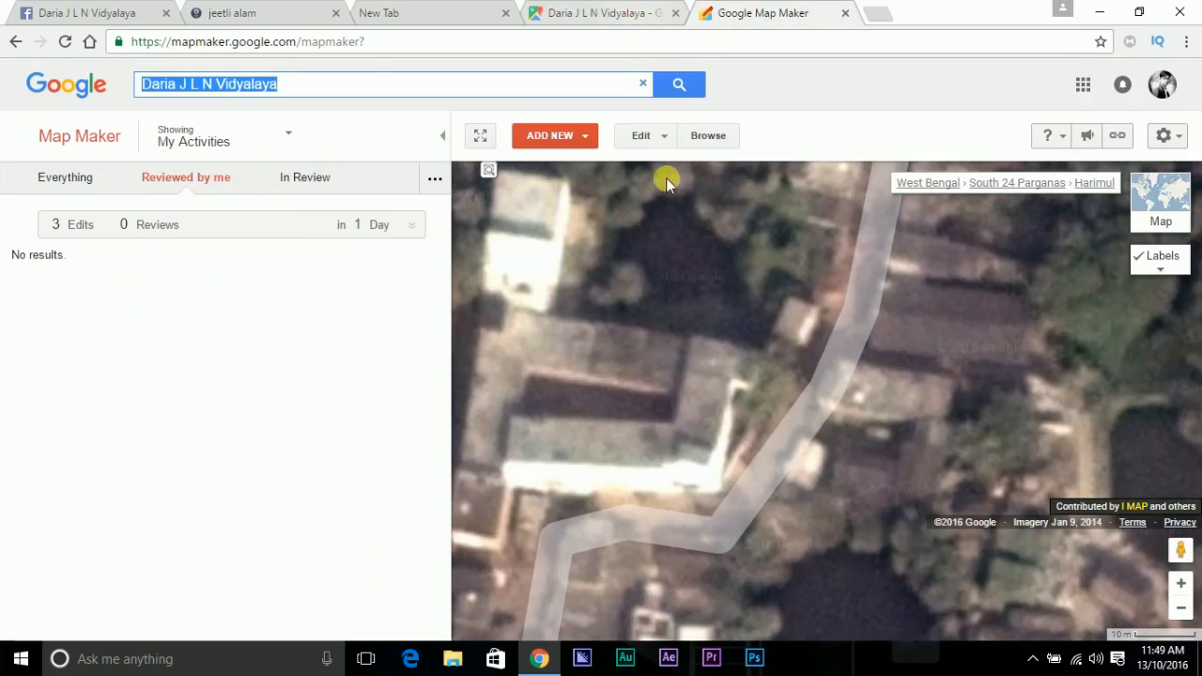
{"action": "left_click", "coordinate": [609, 13]}
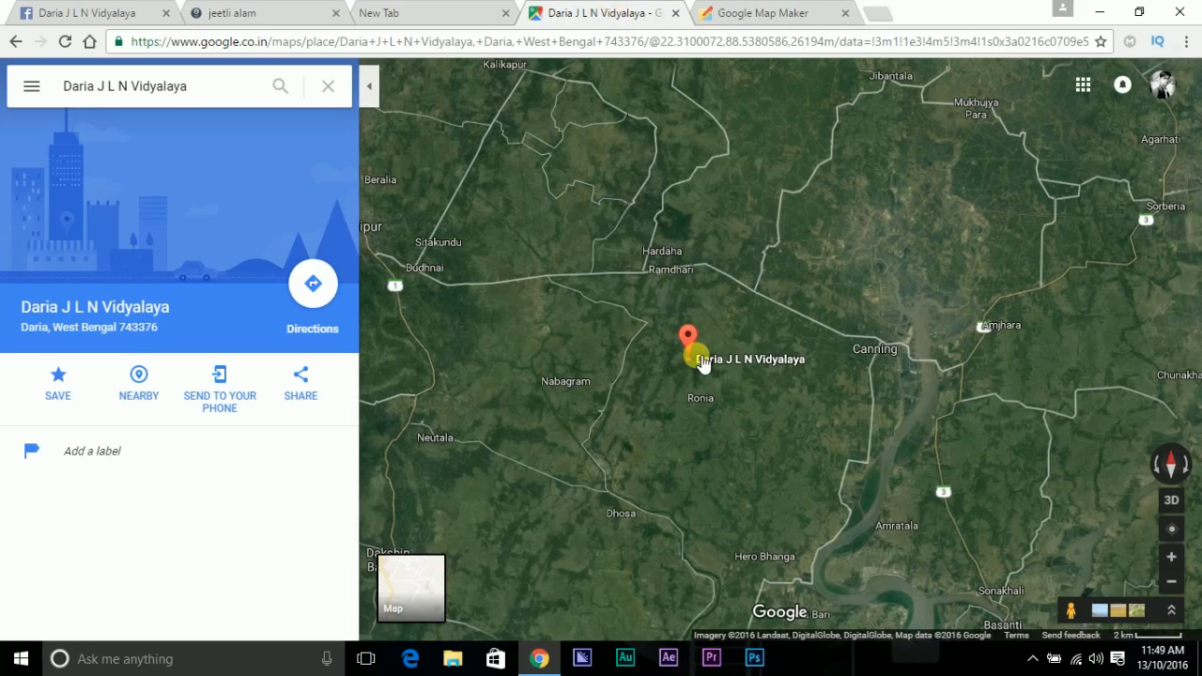
{"action": "mouse_move", "coordinate": [770, 365]}
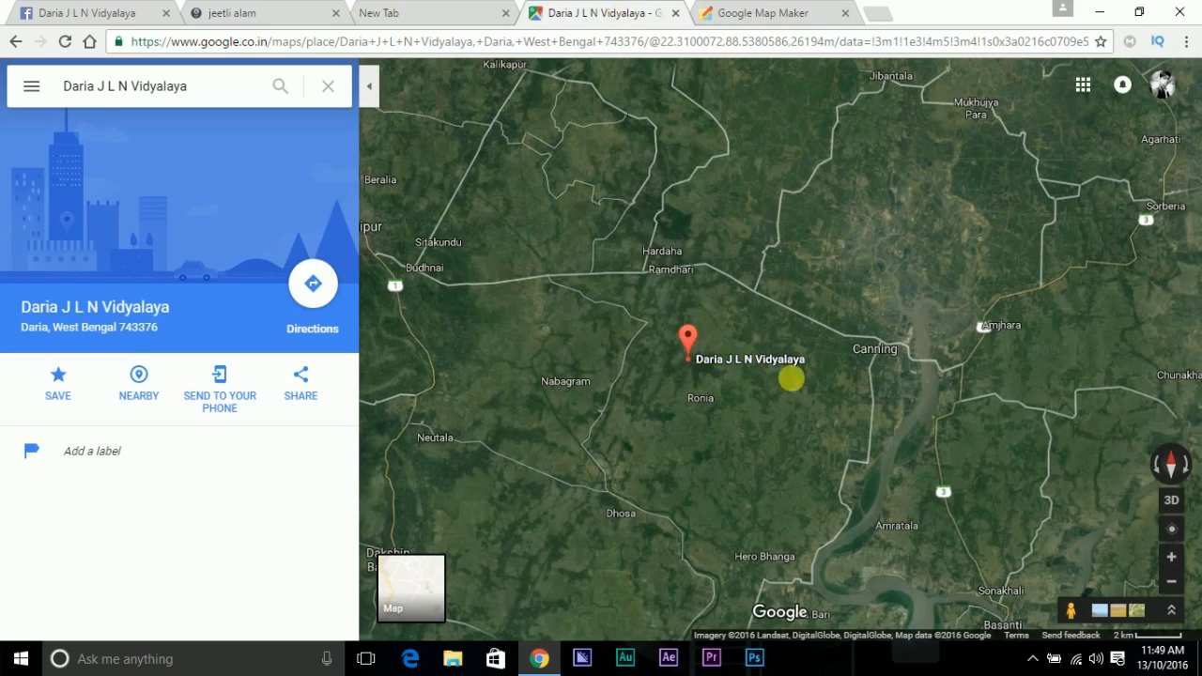
{"action": "mouse_move", "coordinate": [738, 384]}
{"action": "left_mouse_down"}
{"action": "mouse_move", "coordinate": [691, 301]}
{"action": "mouse_move", "coordinate": [734, 394]}
{"action": "mouse_move", "coordinate": [731, 361]}
{"action": "mouse_move", "coordinate": [717, 381]}
{"action": "mouse_move", "coordinate": [708, 352]}
{"action": "left_mouse_up"}
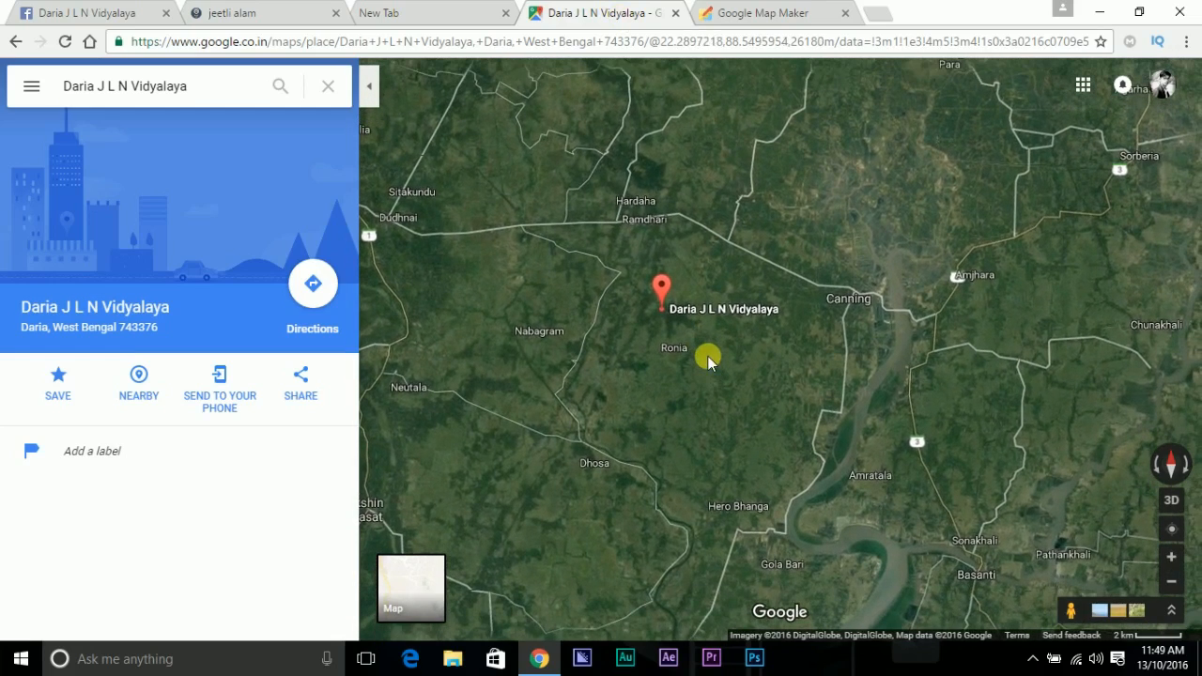
{"action": "mouse_move", "coordinate": [684, 315]}
{"action": "left_mouse_down"}
{"action": "mouse_move", "coordinate": [707, 362]}
{"action": "mouse_move", "coordinate": [664, 360]}
{"action": "mouse_move", "coordinate": [691, 381]}
{"action": "mouse_move", "coordinate": [733, 381]}
{"action": "mouse_move", "coordinate": [711, 343]}
{"action": "left_mouse_up"}
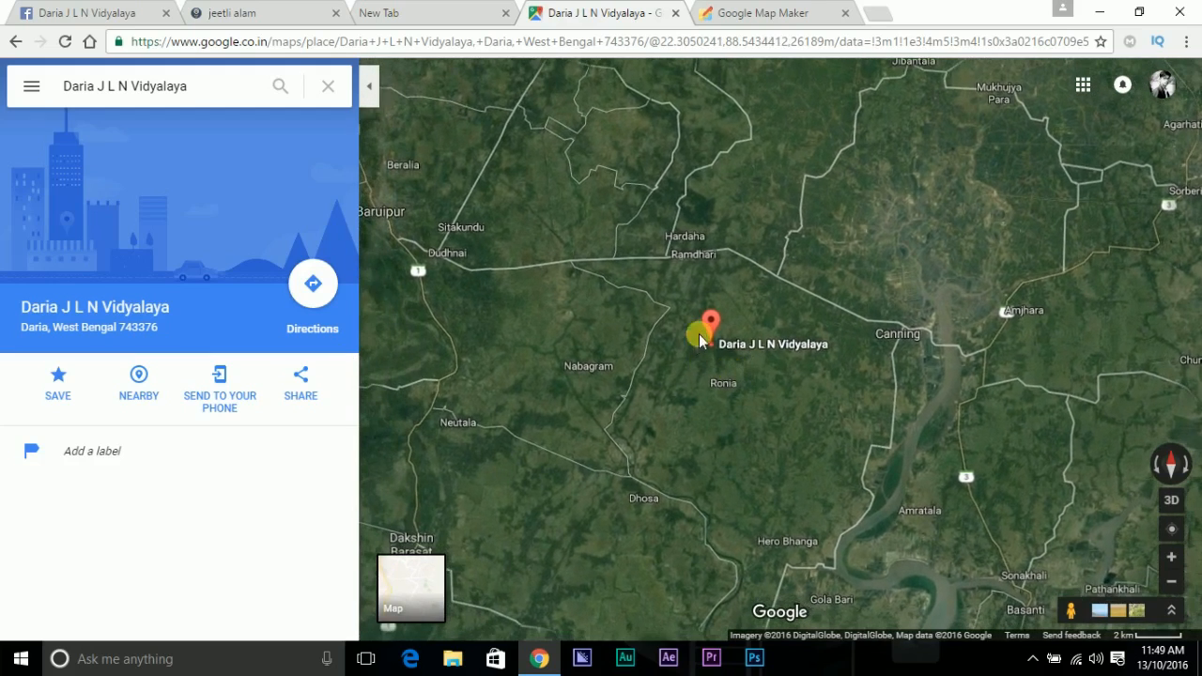
{"action": "mouse_move", "coordinate": [721, 342]}
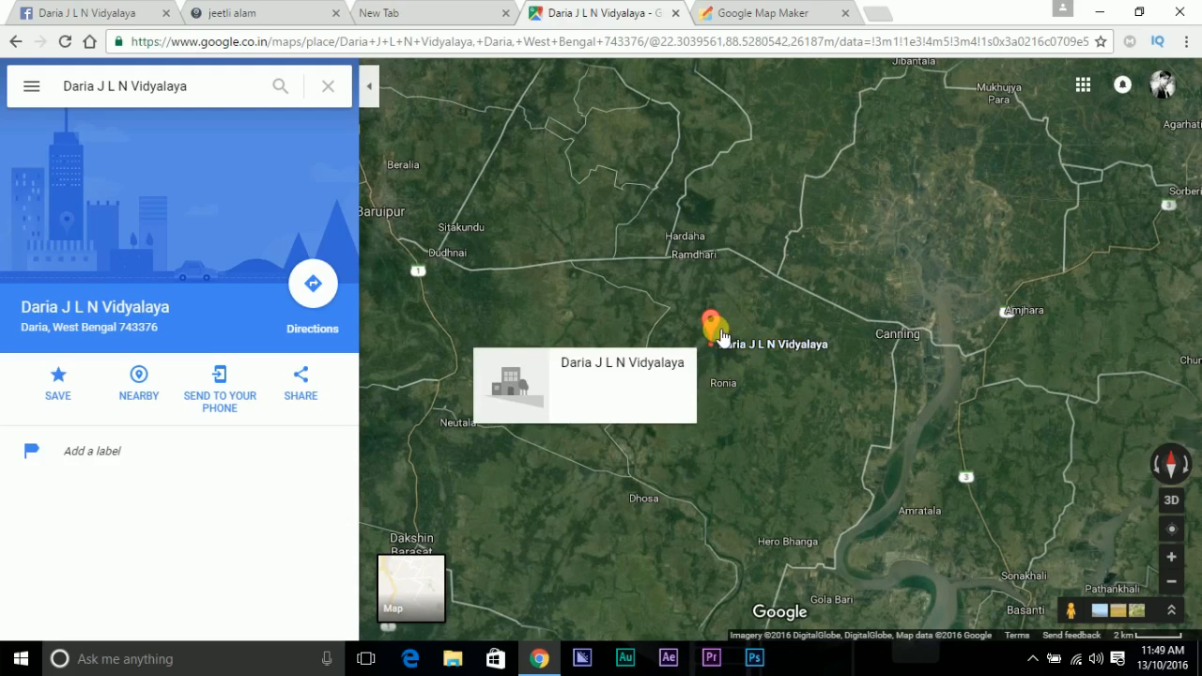
{"action": "mouse_move", "coordinate": [723, 338]}
{"action": "left_mouse_down"}
{"action": "mouse_move", "coordinate": [648, 296]}
{"action": "mouse_move", "coordinate": [681, 296]}
{"action": "left_mouse_up"}
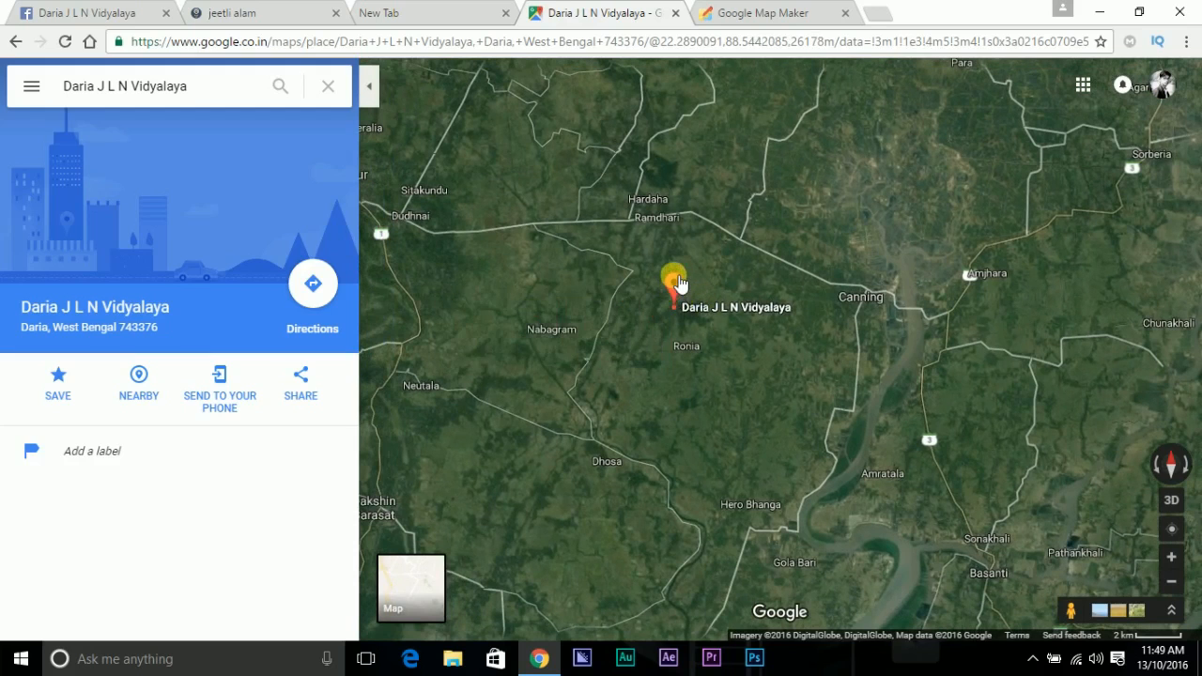
{"action": "mouse_move", "coordinate": [728, 357]}
{"action": "left_mouse_down"}
{"action": "mouse_move", "coordinate": [706, 301]}
{"action": "mouse_move", "coordinate": [742, 336]}
{"action": "mouse_move", "coordinate": [798, 323]}
{"action": "mouse_move", "coordinate": [769, 299]}
{"action": "mouse_move", "coordinate": [752, 260]}
{"action": "left_mouse_up"}
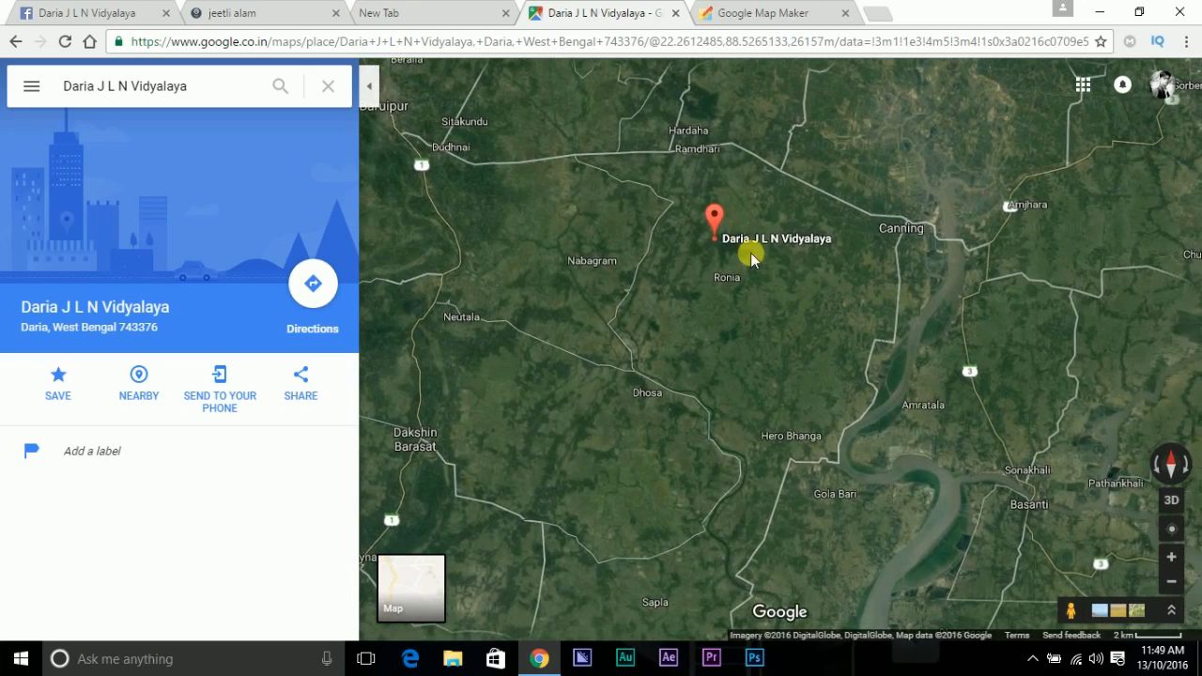
{"action": "mouse_move", "coordinate": [751, 260]}
{"action": "left_mouse_down"}
{"action": "mouse_move", "coordinate": [774, 325]}
{"action": "mouse_move", "coordinate": [714, 314]}
{"action": "mouse_move", "coordinate": [720, 339]}
{"action": "mouse_move", "coordinate": [773, 314]}
{"action": "mouse_move", "coordinate": [765, 303]}
{"action": "left_mouse_up"}
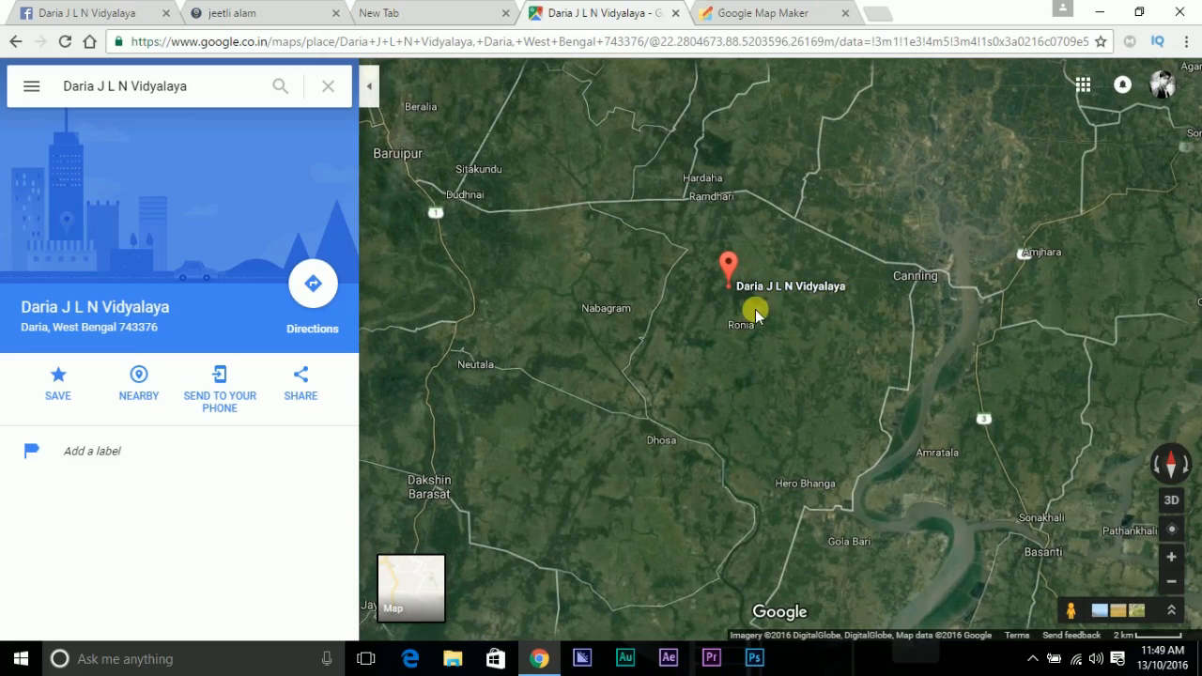
{"action": "mouse_move", "coordinate": [758, 312]}
{"action": "left_mouse_down"}
{"action": "mouse_move", "coordinate": [787, 314]}
{"action": "mouse_move", "coordinate": [799, 373]}
{"action": "mouse_move", "coordinate": [844, 434]}
{"action": "mouse_move", "coordinate": [849, 413]}
{"action": "mouse_move", "coordinate": [819, 360]}
{"action": "mouse_move", "coordinate": [797, 367]}
{"action": "mouse_move", "coordinate": [762, 344]}
{"action": "left_mouse_up"}
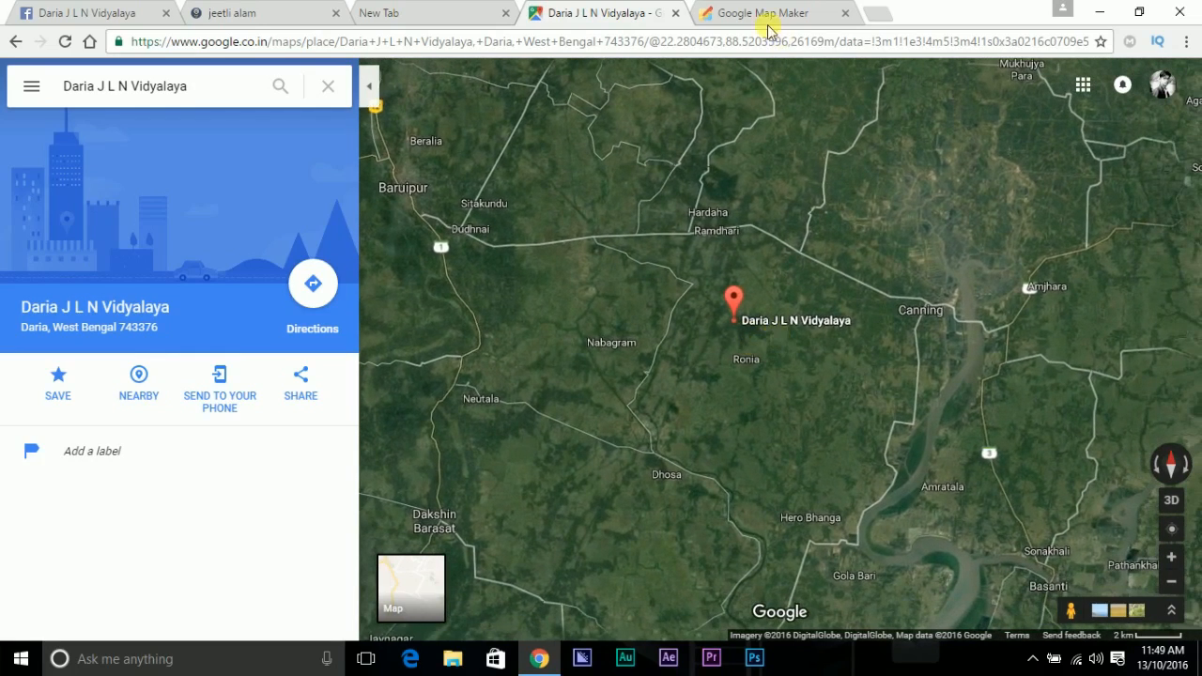
{"action": "mouse_move", "coordinate": [771, 370]}
{"action": "left_mouse_down"}
{"action": "mouse_move", "coordinate": [770, 334]}
{"action": "mouse_move", "coordinate": [762, 389]}
{"action": "mouse_move", "coordinate": [827, 389]}
{"action": "mouse_move", "coordinate": [808, 348]}
{"action": "left_mouse_up"}
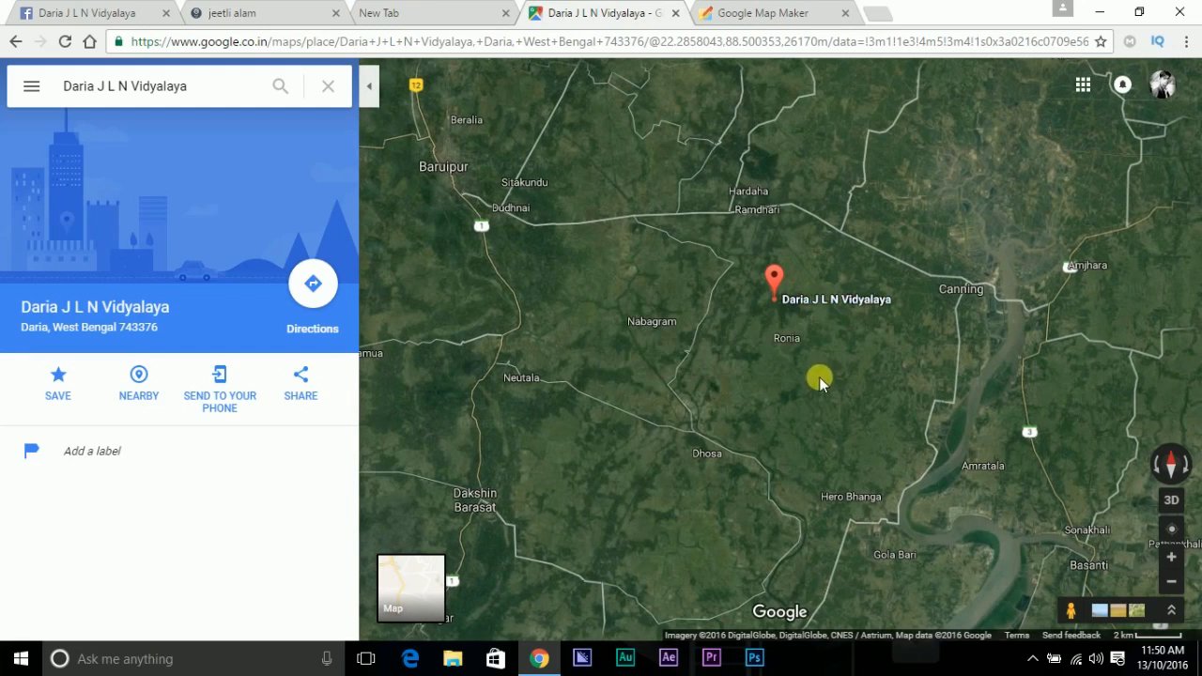
{"action": "left_click_drag", "start_coordinate": [863, 375], "coordinate": [901, 423]}
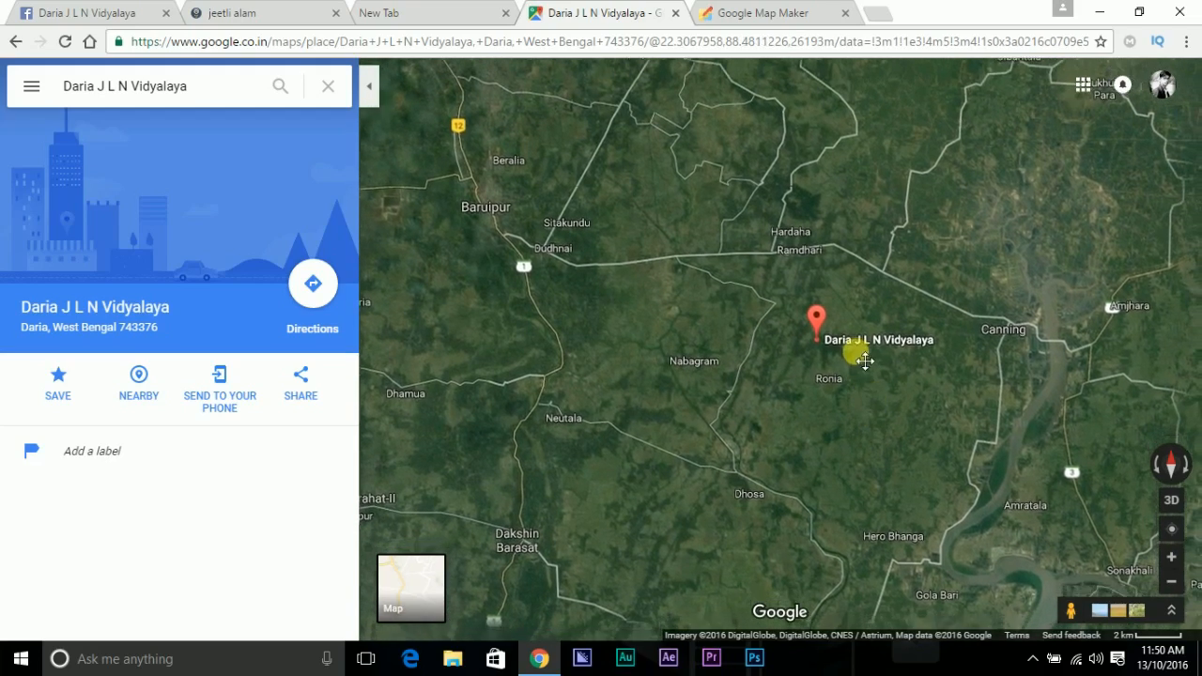
{"action": "left_click_drag", "start_coordinate": [868, 369], "coordinate": [832, 311]}
{"action": "left_click_drag", "start_coordinate": [836, 379], "coordinate": [839, 305]}
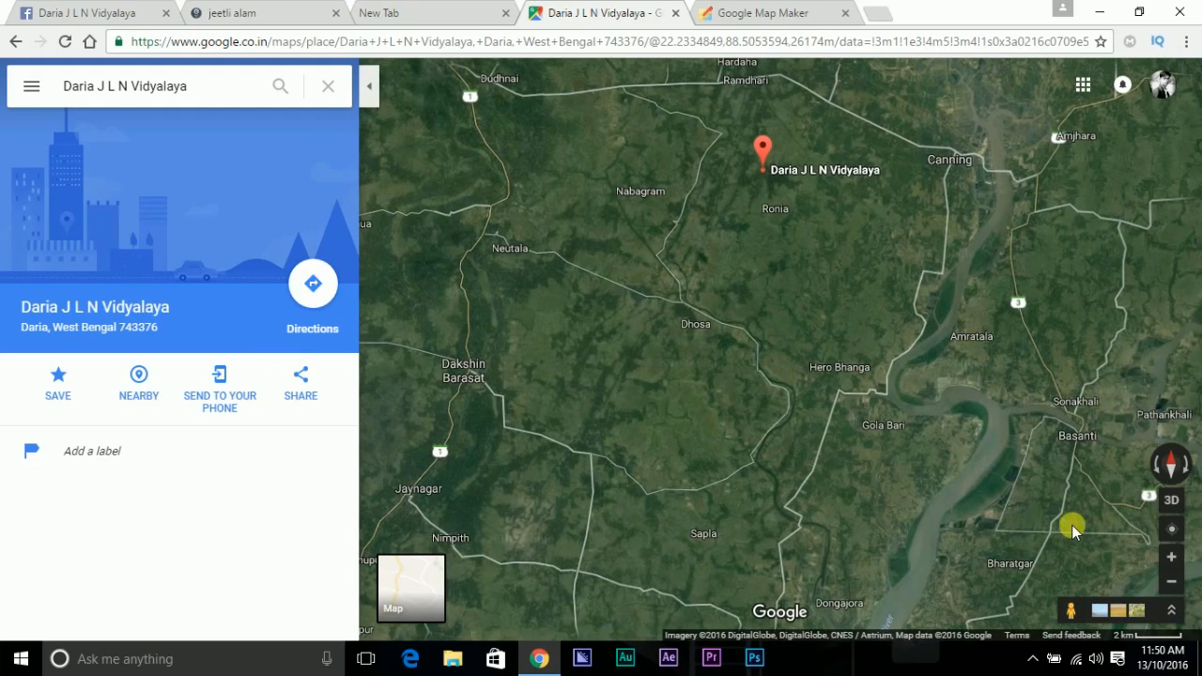
{"action": "left_click", "coordinate": [766, 163]}
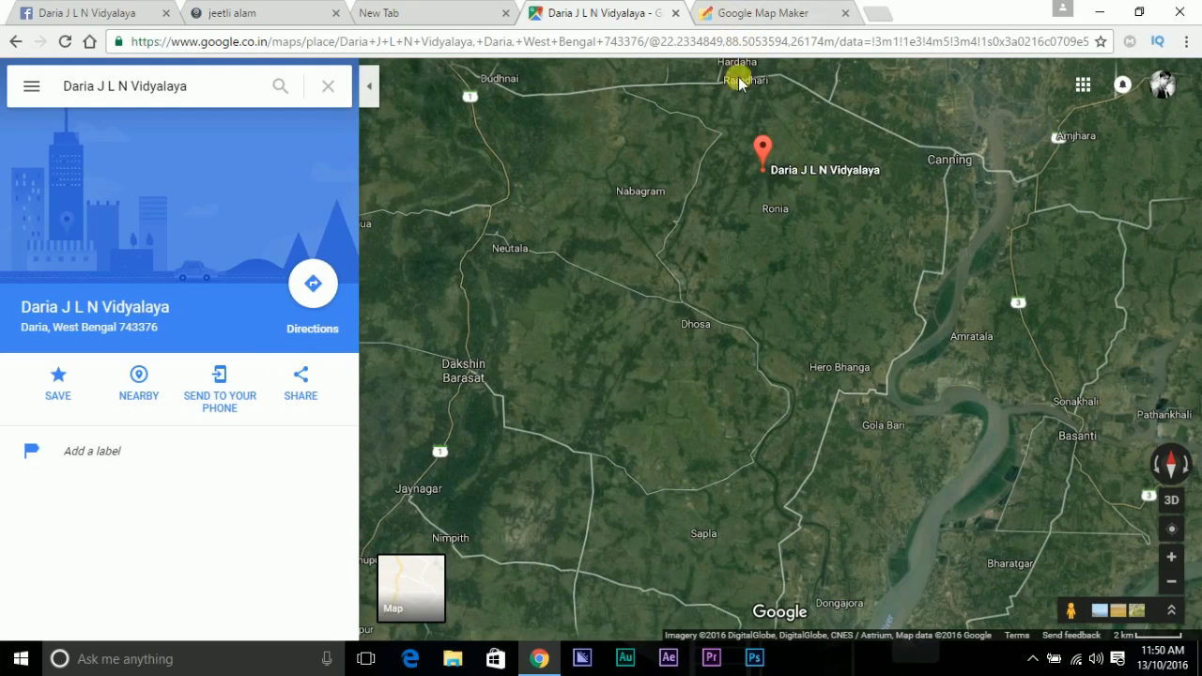
{"action": "left_click_drag", "start_coordinate": [891, 268], "coordinate": [765, 430]}
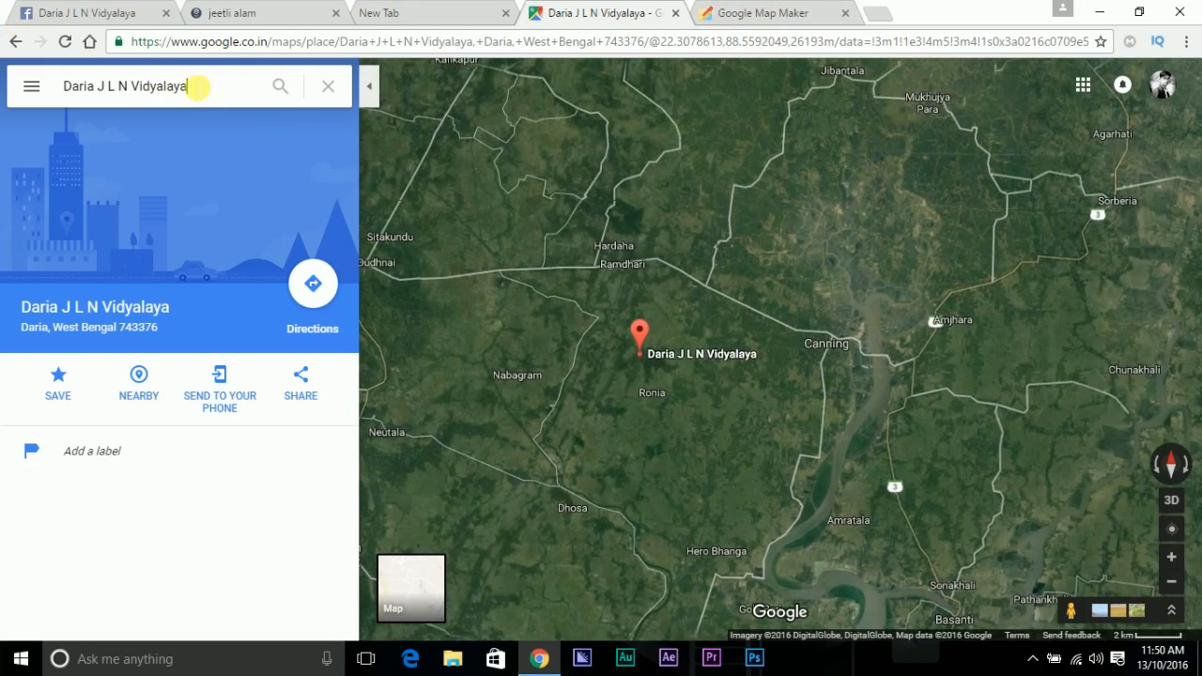
Clear the school's name from the map search and look up Canning, West Bengal instead
{"action": "key", "text": "BackSpace"}
{"action": "key", "text": "BackSpace"}
{"action": "key", "text": "BackSpace"}
{"action": "key", "text": "BackSpace"}
{"action": "key", "text": "BackSpace"}
{"action": "key", "text": "BackSpace"}
{"action": "key", "text": "BackSpace"}
{"action": "key", "text": "BackSpace"}
{"action": "key", "text": "BackSpace"}
{"action": "key", "text": "BackSpace"}
{"action": "key", "text": "BackSpace"}
{"action": "key", "text": "BackSpace"}
{"action": "key", "text": "BackSpace"}
{"action": "key", "text": "BackSpace"}
{"action": "key", "text": "BackSpace"}
{"action": "key", "text": "BackSpace"}
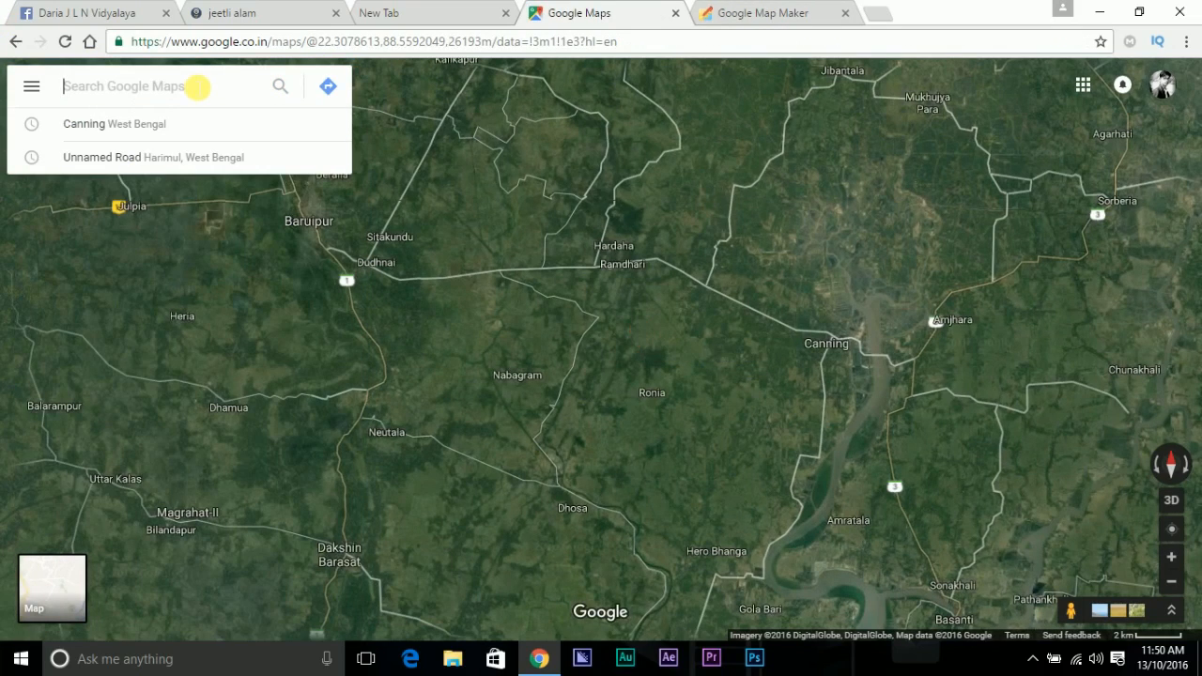
{"action": "left_click", "coordinate": [143, 126]}
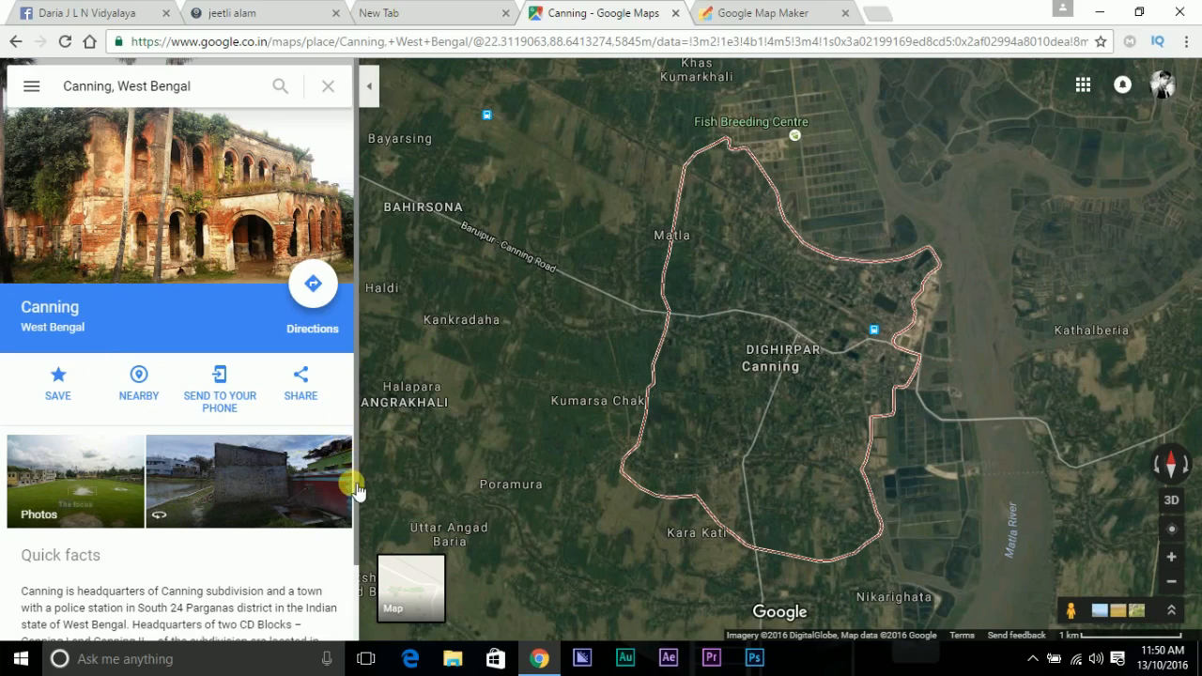
Open the photos of Canning and view the Canning Rly Station picture
{"action": "left_click_drag", "start_coordinate": [355, 533], "coordinate": [350, 566]}
{"action": "left_click", "coordinate": [306, 557]}
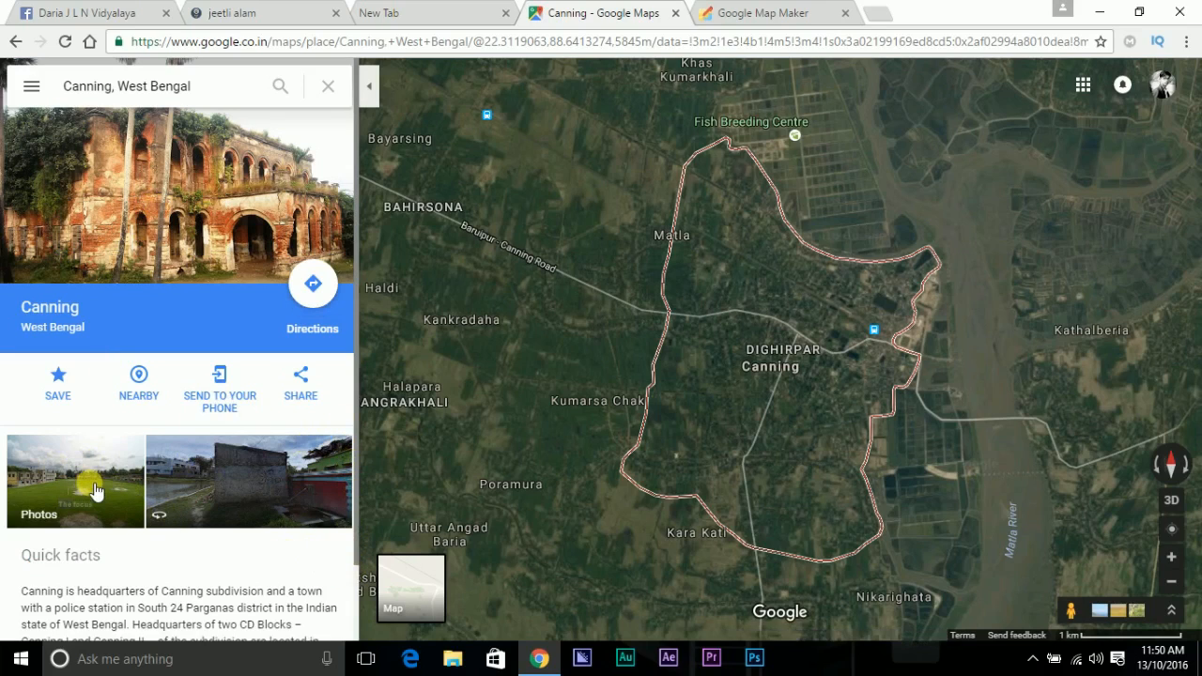
{"action": "left_click", "coordinate": [94, 488]}
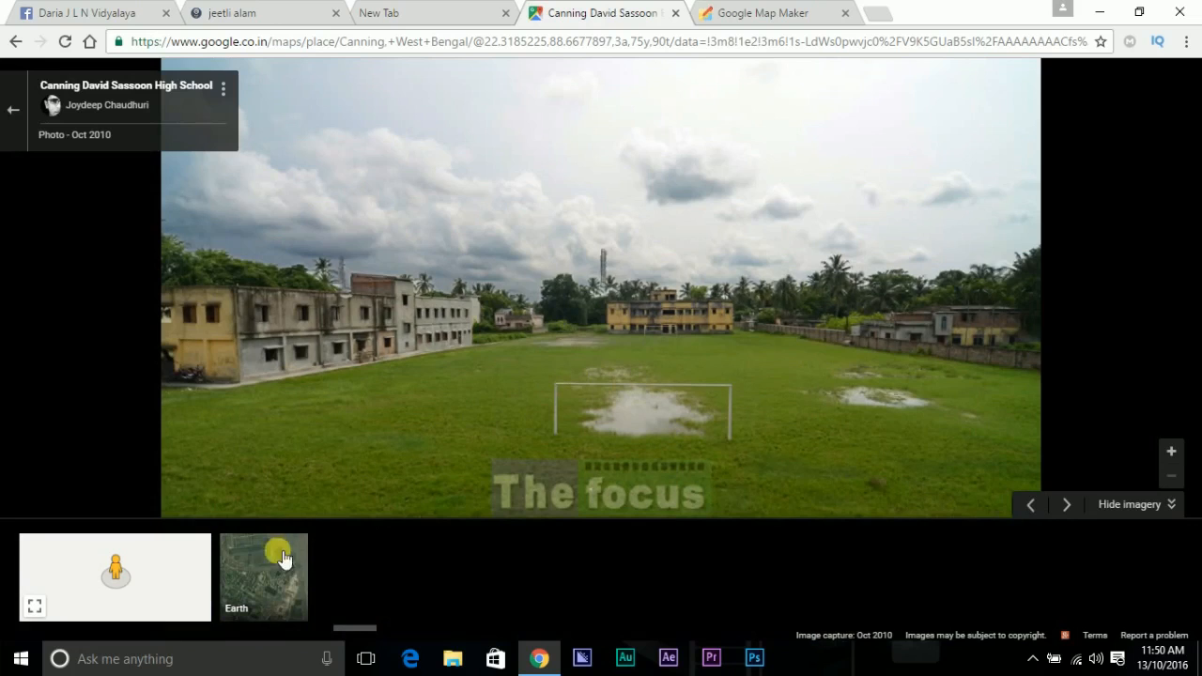
{"action": "left_click", "coordinate": [803, 596]}
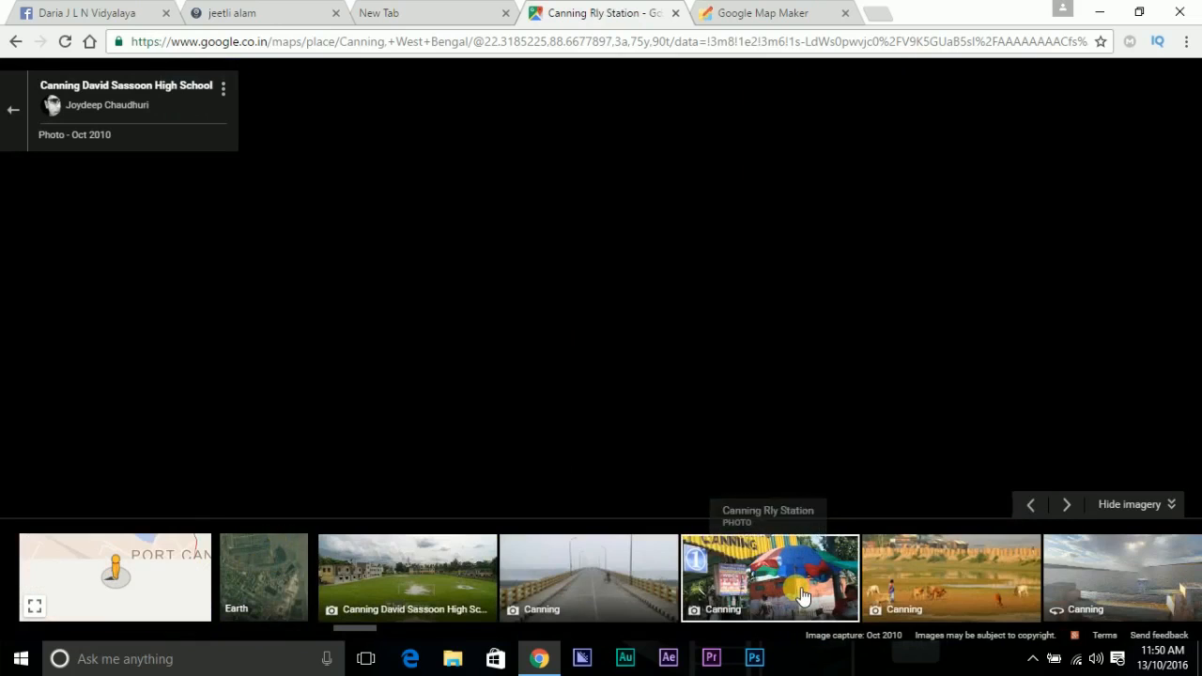